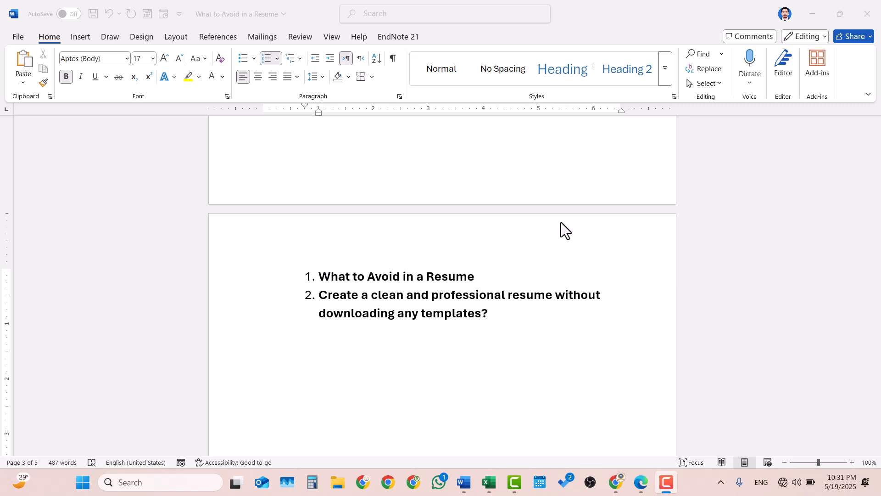
Jump to the start of the resume guide and zoom the page to 200%.
{"action": "left_click", "coordinate": [521, 260]}
{"action": "key", "text": "Page_Up"}
{"action": "key", "text": "Page_Up"}
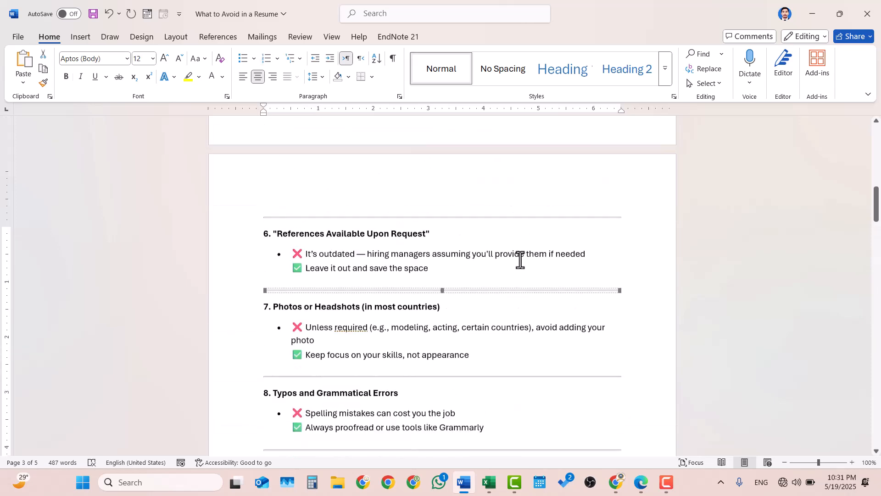
{"action": "key", "text": "ctrl+Home"}
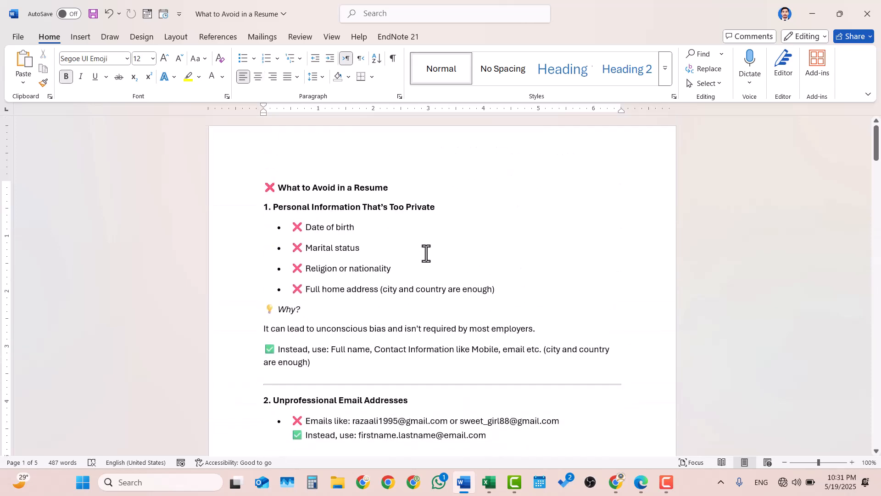
{"action": "scroll", "coordinate": [426, 254], "scroll_direction": "up", "scroll_amount": 10, "text": "ctrl"}
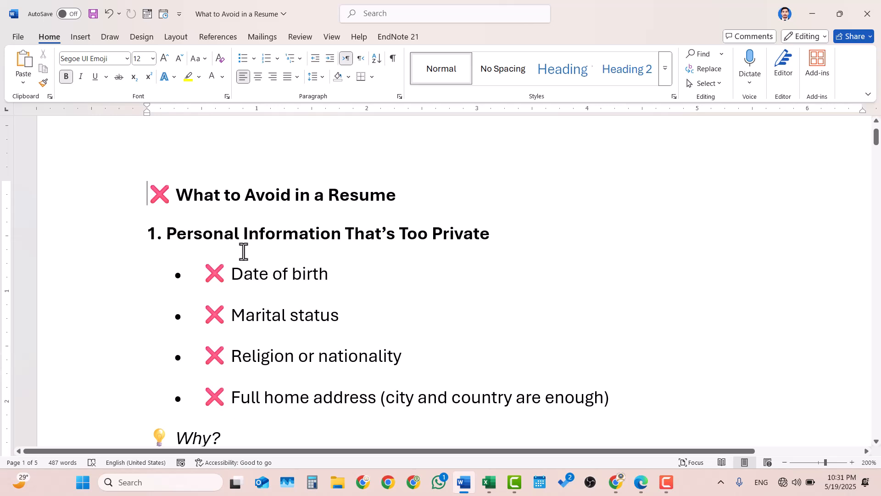
{"action": "scroll", "coordinate": [244, 251], "scroll_direction": "down", "scroll_amount": 1}
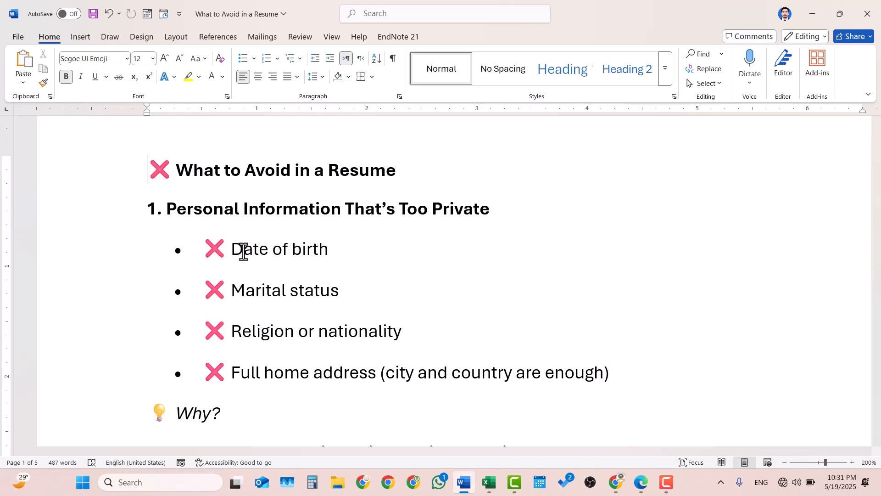
{"action": "scroll", "coordinate": [243, 251], "scroll_direction": "down", "scroll_amount": 1}
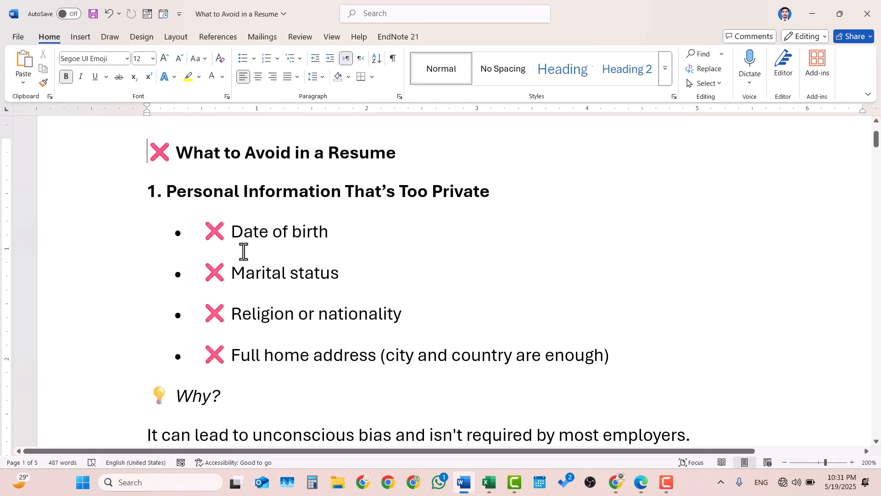
{"action": "scroll", "coordinate": [244, 251], "scroll_direction": "down", "scroll_amount": 2}
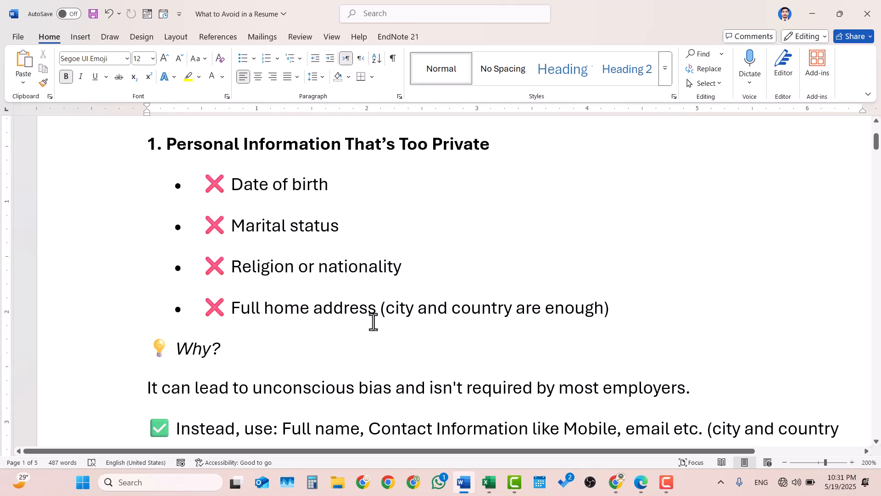
{"action": "scroll", "coordinate": [373, 322], "scroll_direction": "down", "scroll_amount": 1}
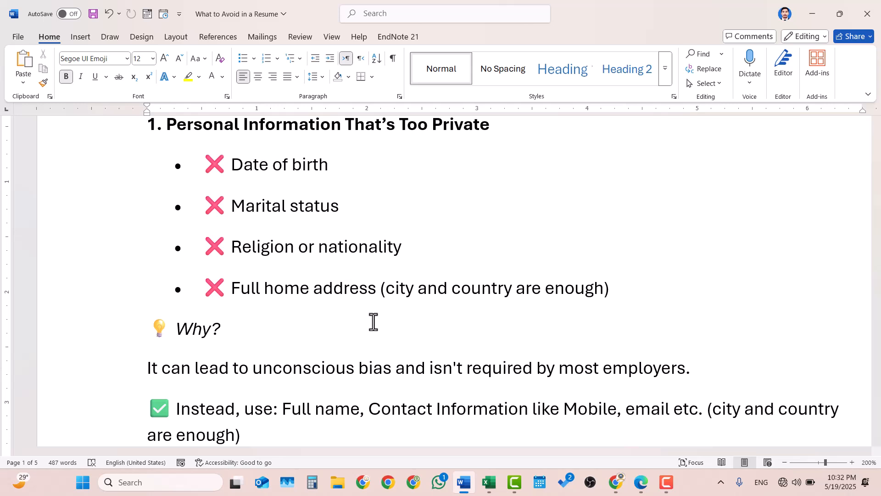
{"action": "scroll", "coordinate": [373, 321], "scroll_direction": "down", "scroll_amount": 3}
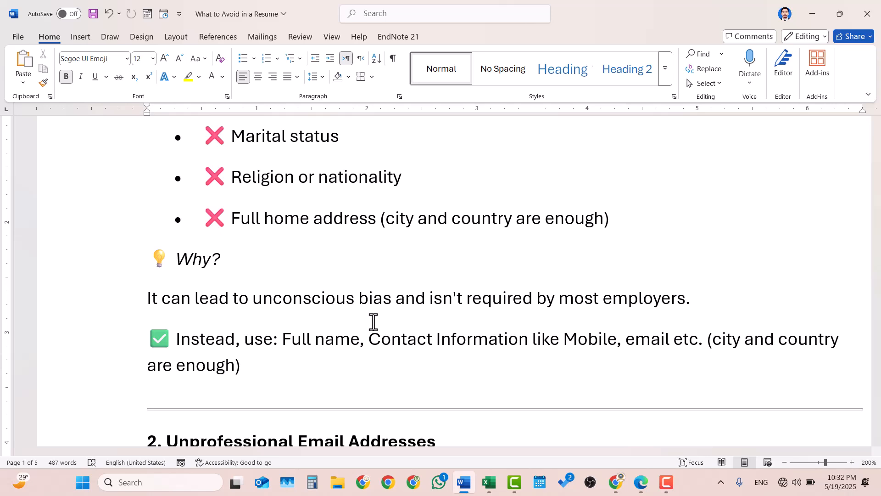
{"action": "scroll", "coordinate": [373, 321], "scroll_direction": "down", "scroll_amount": 1}
{"action": "scroll", "coordinate": [373, 322], "scroll_direction": "up", "scroll_amount": 5}
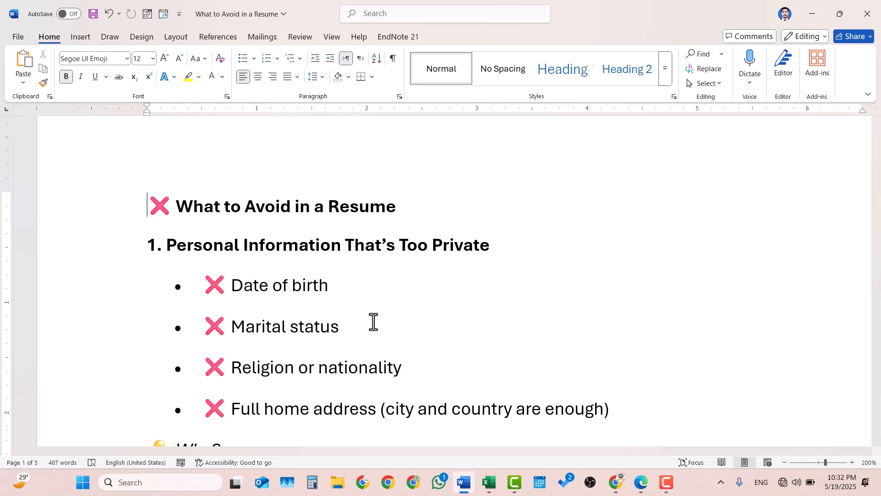
Scroll down through sections 2 and 3, Unprofessional Email Addresses and Irrelevant Work Experience.
{"action": "scroll", "coordinate": [373, 321], "scroll_direction": "down", "scroll_amount": 5}
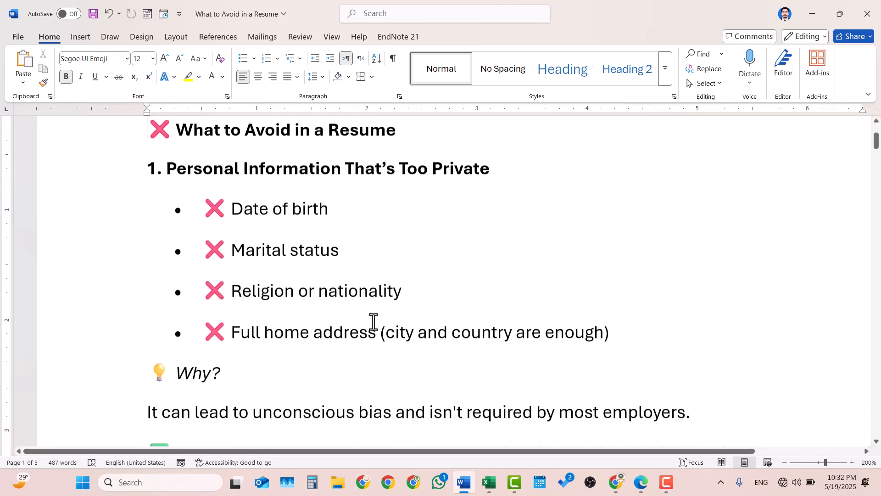
{"action": "scroll", "coordinate": [373, 322], "scroll_direction": "down", "scroll_amount": 2}
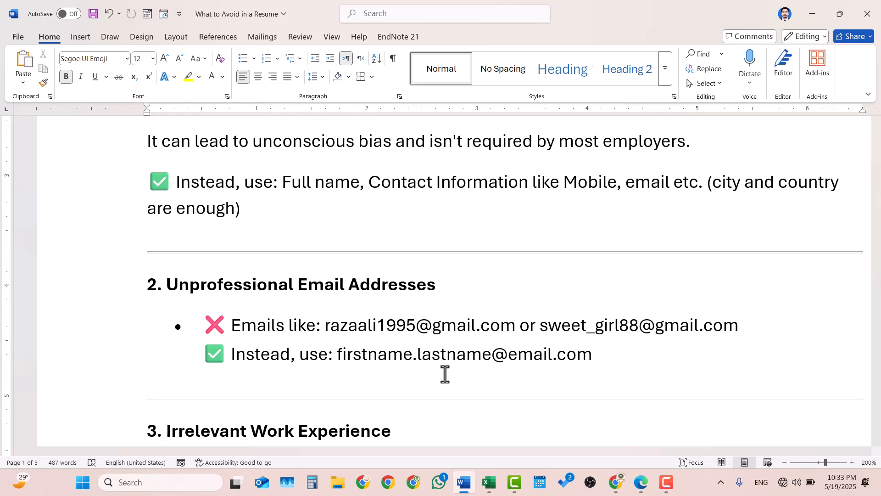
{"action": "scroll", "coordinate": [445, 374], "scroll_direction": "down", "scroll_amount": 4}
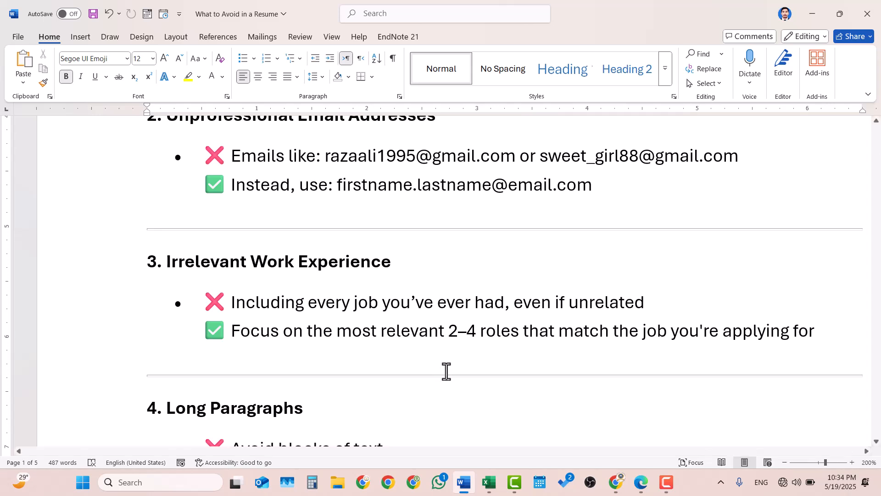
Scroll down to section 4, Long Paragraphs, and its bullet-point advice.
{"action": "scroll", "coordinate": [463, 353], "scroll_direction": "down", "scroll_amount": 2}
{"action": "scroll", "coordinate": [463, 353], "scroll_direction": "down", "scroll_amount": 2}
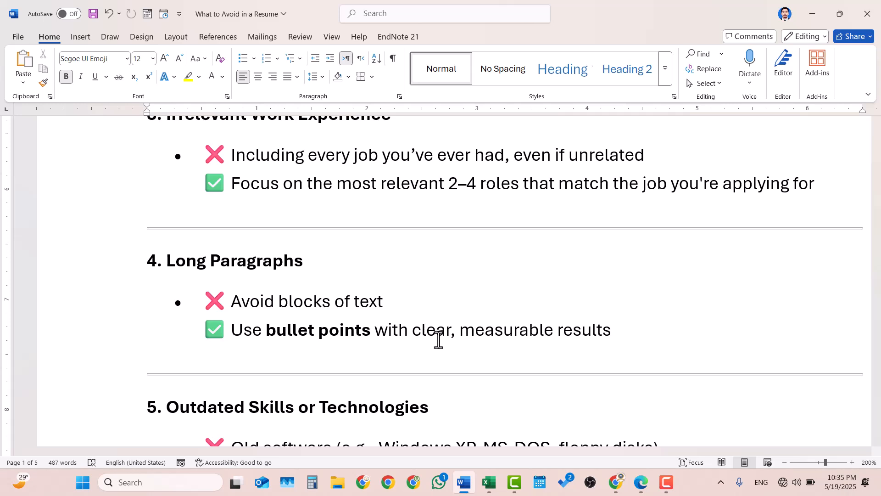
Scroll past section 5, Outdated Skills or Technologies, to the page break.
{"action": "scroll", "coordinate": [438, 340], "scroll_direction": "down", "scroll_amount": 3}
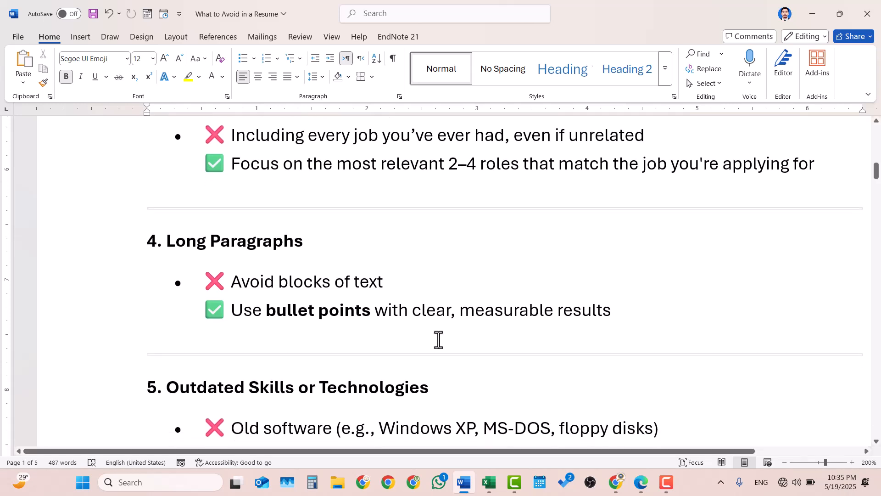
{"action": "scroll", "coordinate": [438, 340], "scroll_direction": "down", "scroll_amount": 1}
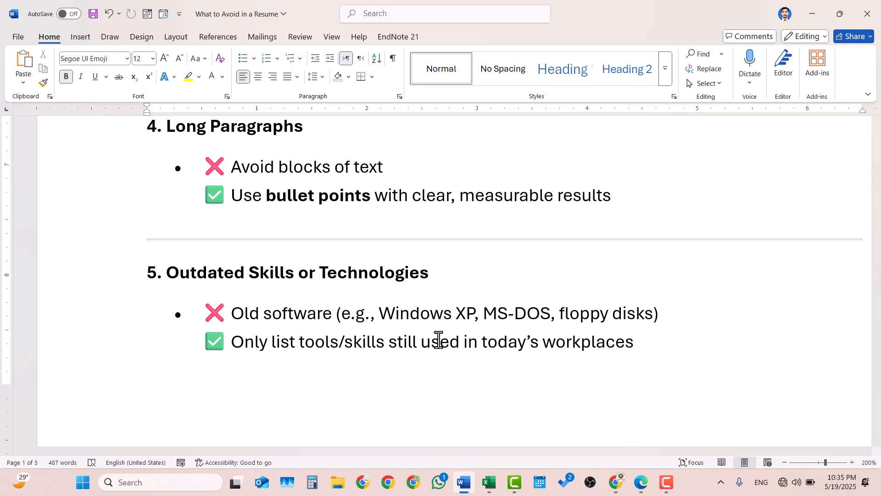
{"action": "scroll", "coordinate": [439, 340], "scroll_direction": "down", "scroll_amount": 5}
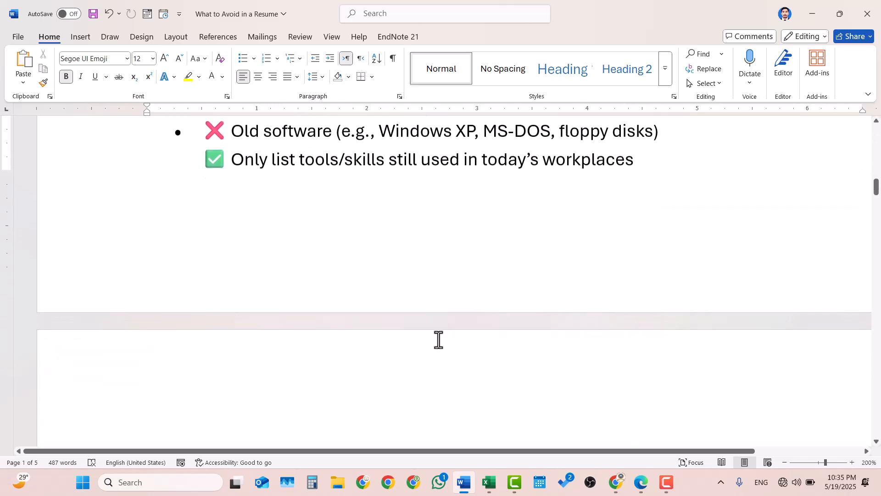
Scroll down to section 7, Photos or Headshots, and the heading of section 8.
{"action": "scroll", "coordinate": [438, 340], "scroll_direction": "down", "scroll_amount": 6}
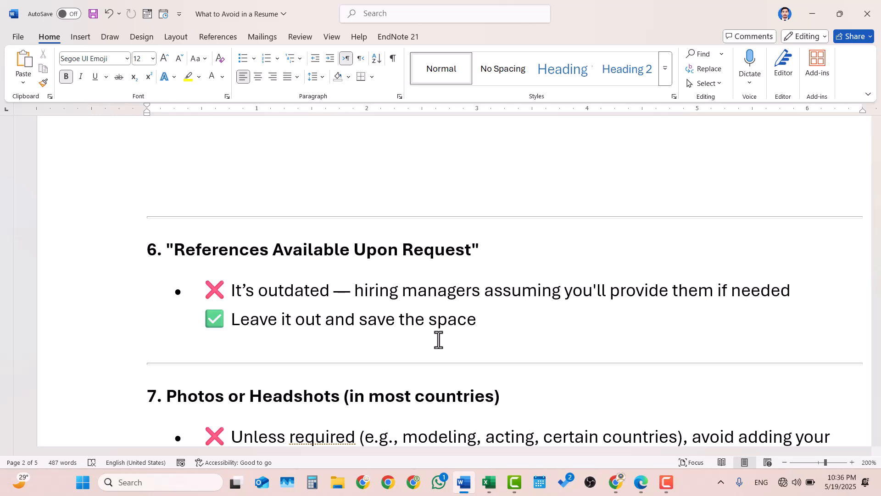
{"action": "scroll", "coordinate": [438, 340], "scroll_direction": "down", "scroll_amount": 3}
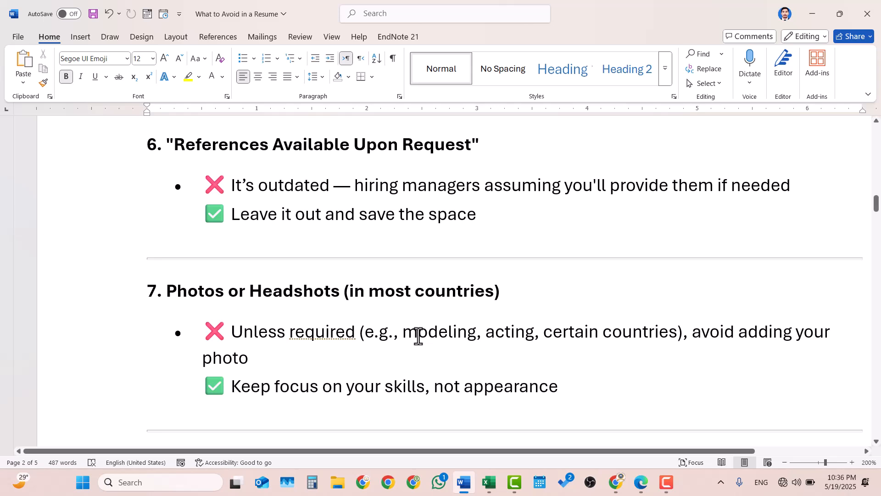
{"action": "scroll", "coordinate": [418, 336], "scroll_direction": "down", "scroll_amount": 1}
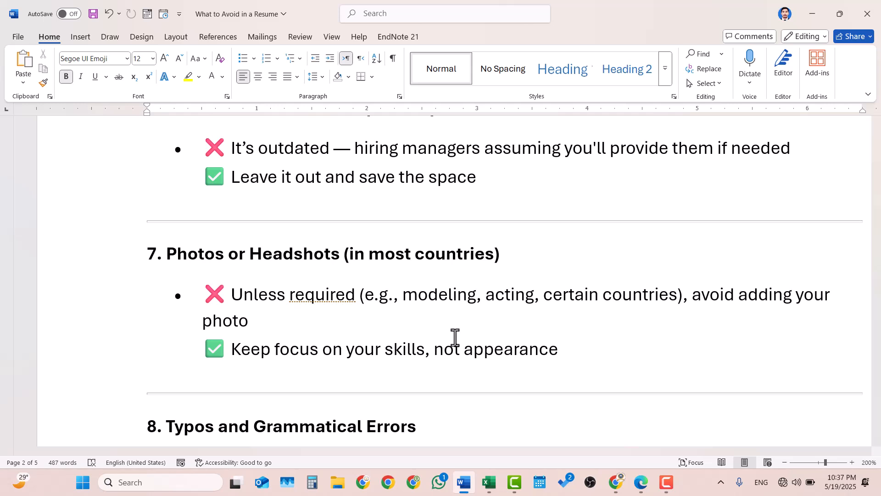
{"action": "scroll", "coordinate": [455, 337], "scroll_direction": "down", "scroll_amount": 1}
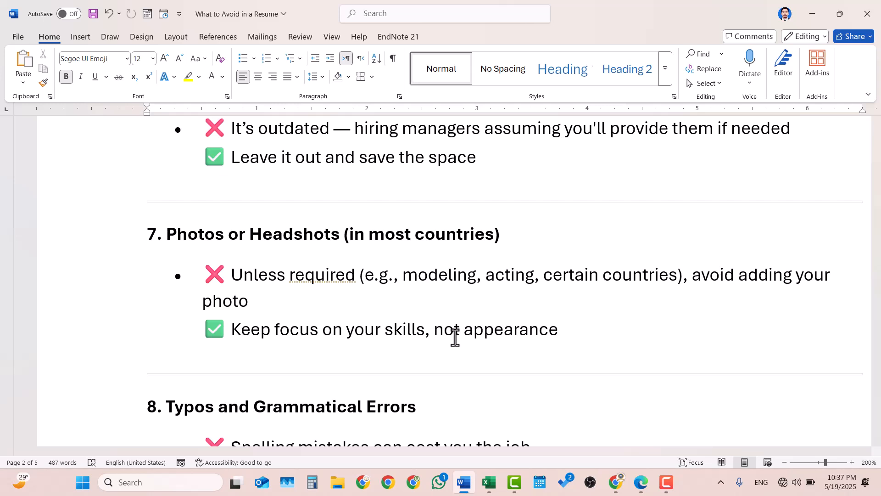
{"action": "scroll", "coordinate": [455, 337], "scroll_direction": "down", "scroll_amount": 1}
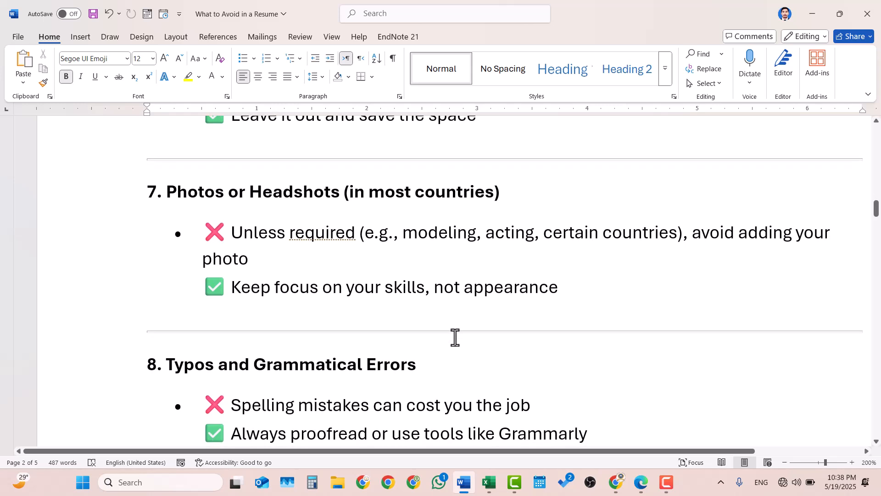
Scroll to section 8, Typos and Grammatical Errors, with section 9's heading below.
{"action": "scroll", "coordinate": [455, 337], "scroll_direction": "down", "scroll_amount": 2}
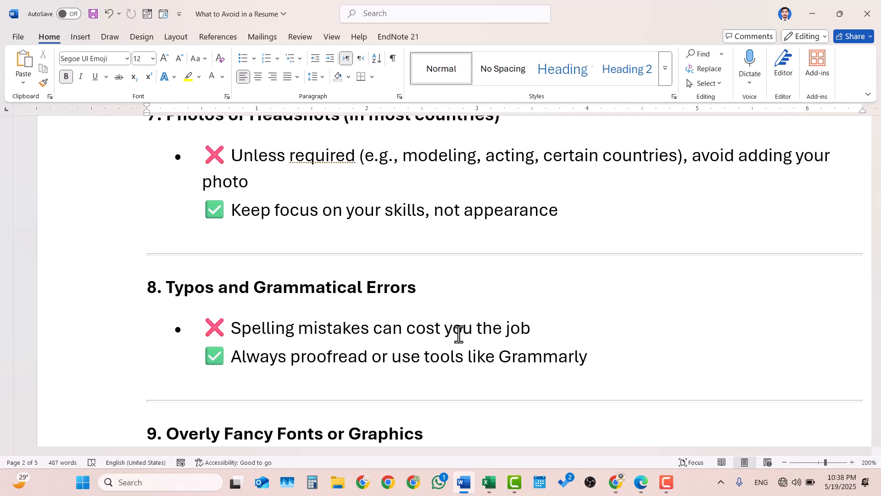
Scroll to section 9, Overly Fancy Fonts or Graphics, and the False Information heading.
{"action": "scroll", "coordinate": [458, 334], "scroll_direction": "down", "scroll_amount": 3}
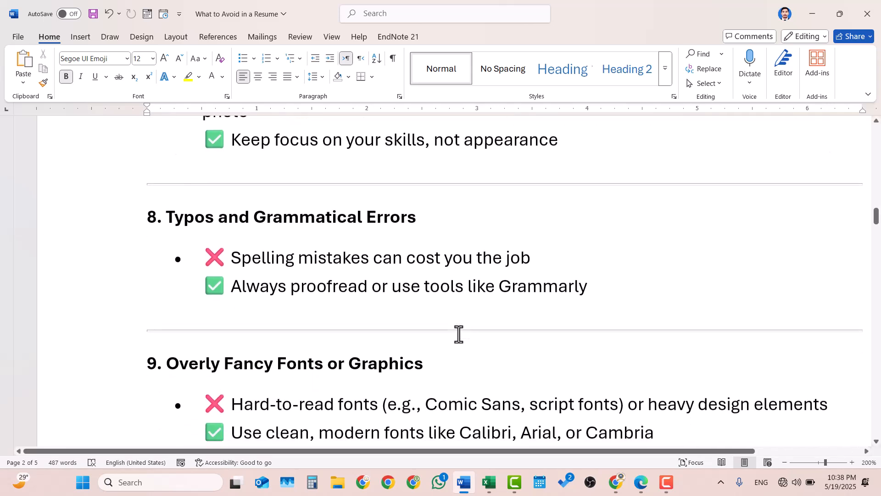
{"action": "scroll", "coordinate": [458, 334], "scroll_direction": "down", "scroll_amount": 2}
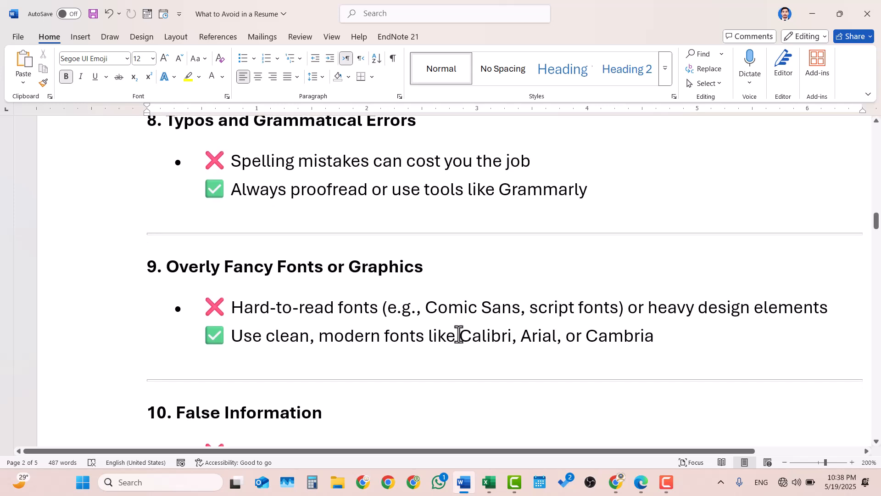
{"action": "scroll", "coordinate": [458, 333], "scroll_direction": "down", "scroll_amount": 1}
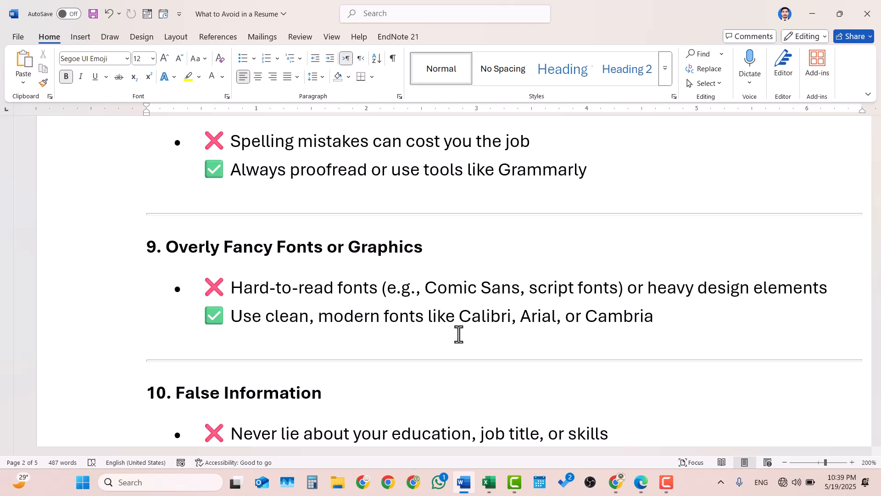
{"action": "scroll", "coordinate": [459, 334], "scroll_direction": "down", "scroll_amount": 1}
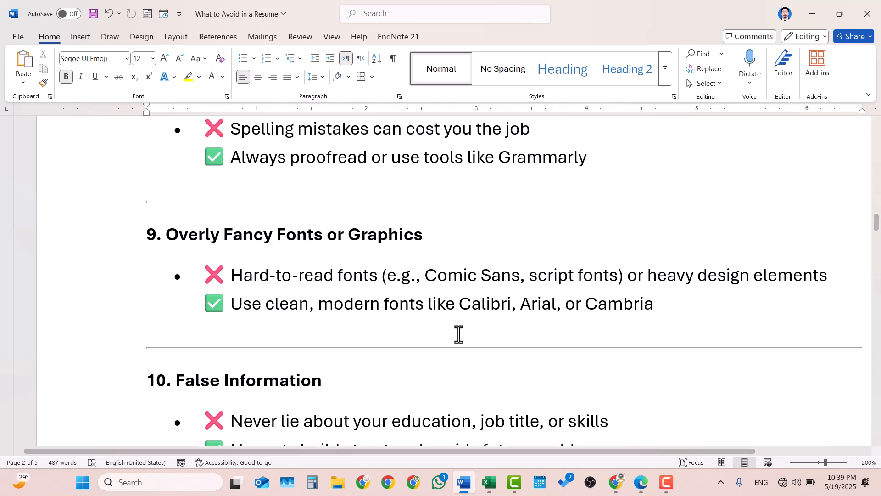
{"action": "scroll", "coordinate": [458, 333], "scroll_direction": "down", "scroll_amount": 5}
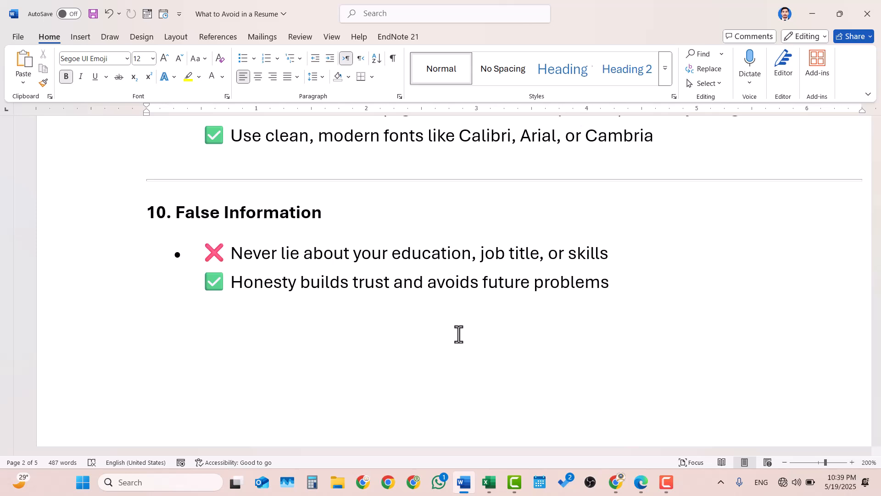
{"action": "scroll", "coordinate": [459, 334], "scroll_direction": "down", "scroll_amount": 1}
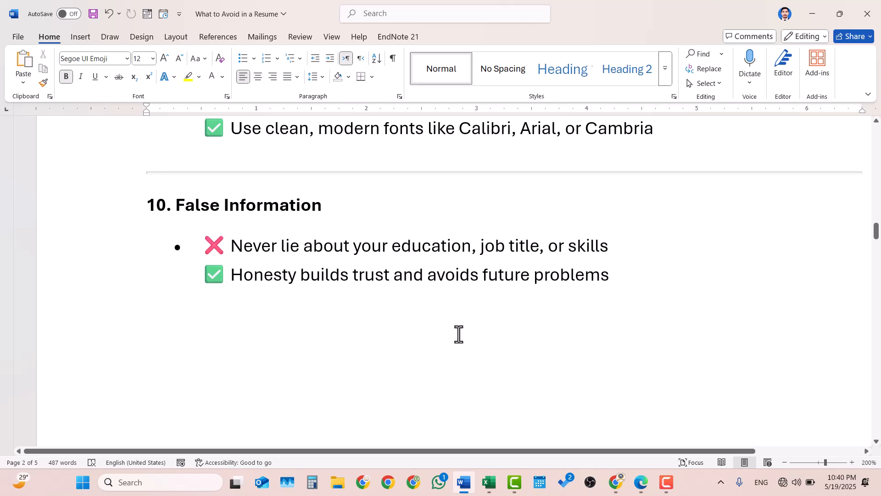
{"action": "scroll", "coordinate": [458, 334], "scroll_direction": "up", "scroll_amount": 1}
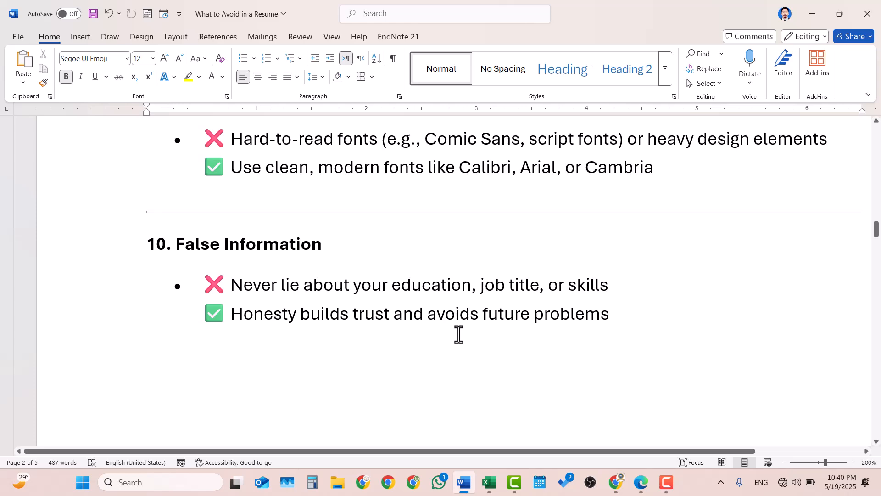
Return to the top, zoom out from 200% to 110%, and bring section 2 into view.
{"action": "scroll", "coordinate": [459, 334], "scroll_direction": "up", "scroll_amount": 7}
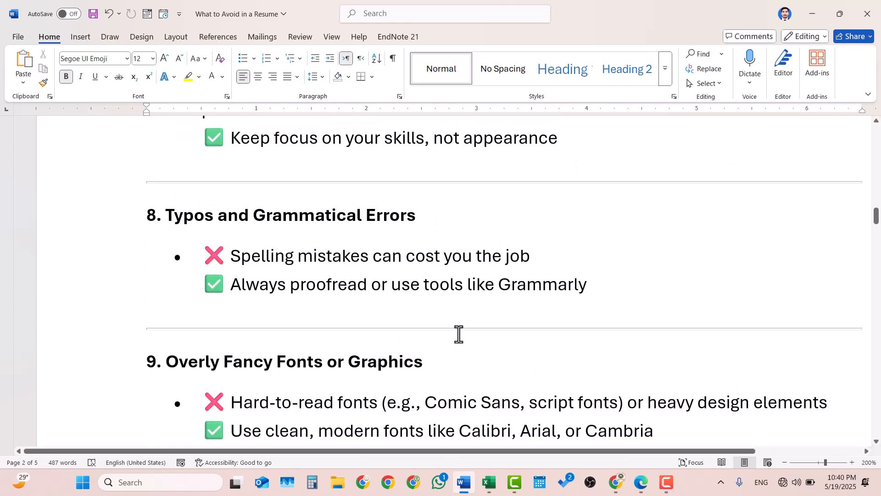
{"action": "scroll", "coordinate": [458, 334], "scroll_direction": "up", "scroll_amount": 4}
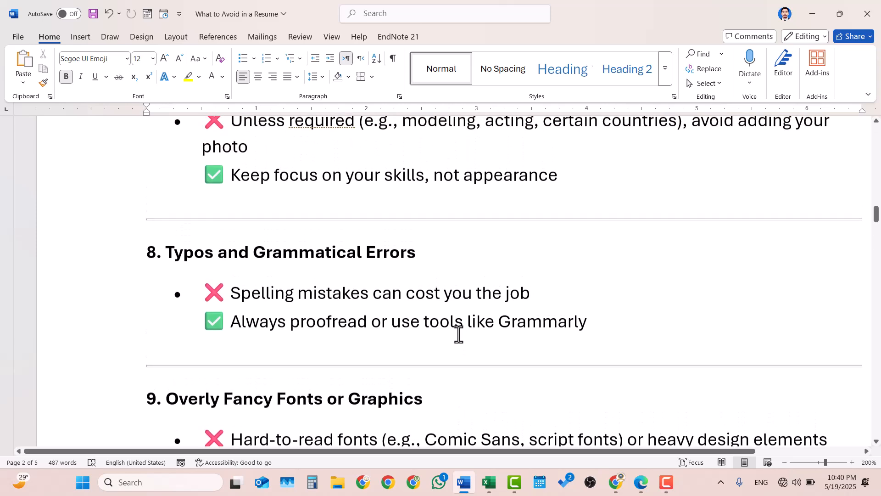
{"action": "scroll", "coordinate": [458, 334], "scroll_direction": "up", "scroll_amount": 7}
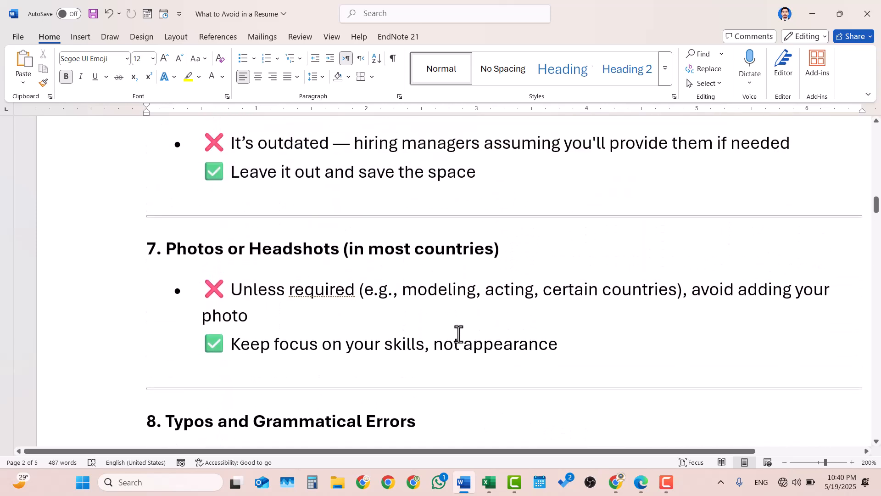
{"action": "scroll", "coordinate": [459, 334], "scroll_direction": "up", "scroll_amount": 5}
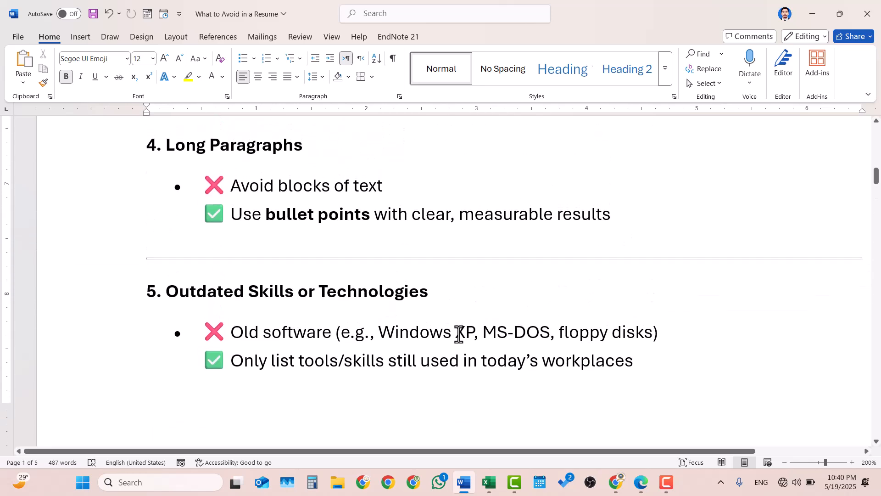
{"action": "scroll", "coordinate": [458, 334], "scroll_direction": "up", "scroll_amount": 4}
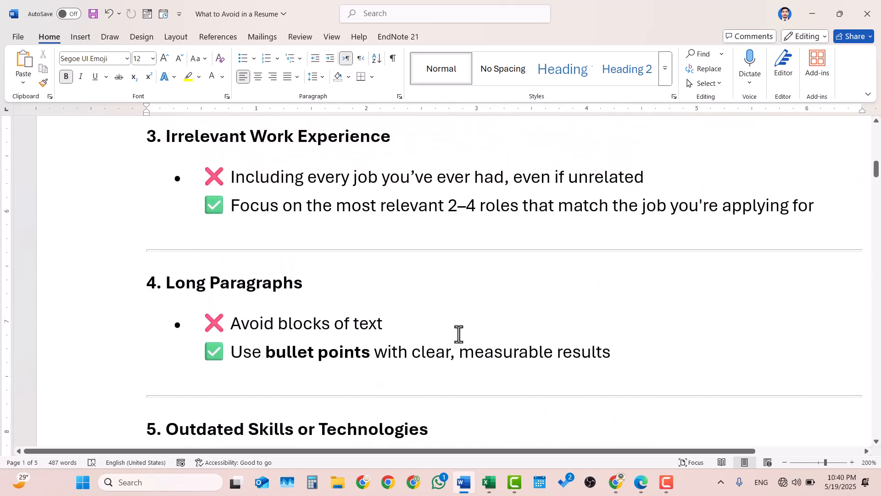
{"action": "scroll", "coordinate": [459, 334], "scroll_direction": "up", "scroll_amount": 5}
{"action": "scroll", "coordinate": [459, 334], "scroll_direction": "up", "scroll_amount": 3}
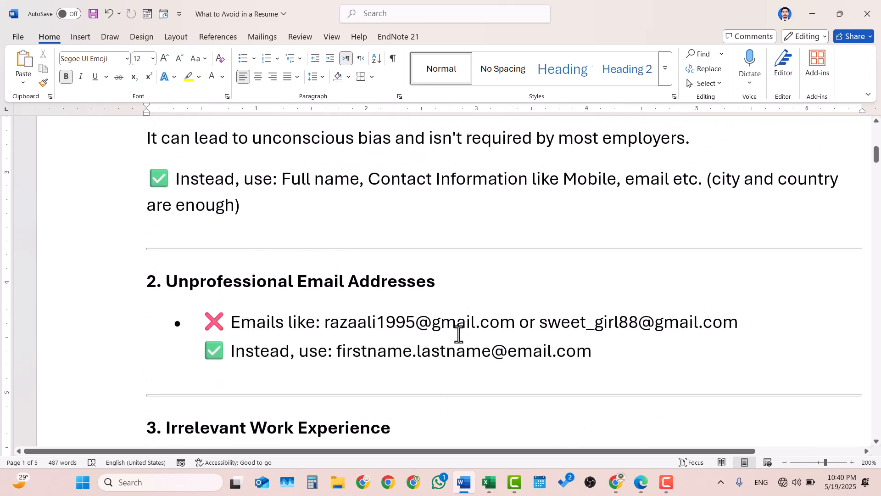
{"action": "scroll", "coordinate": [459, 333], "scroll_direction": "up", "scroll_amount": 8}
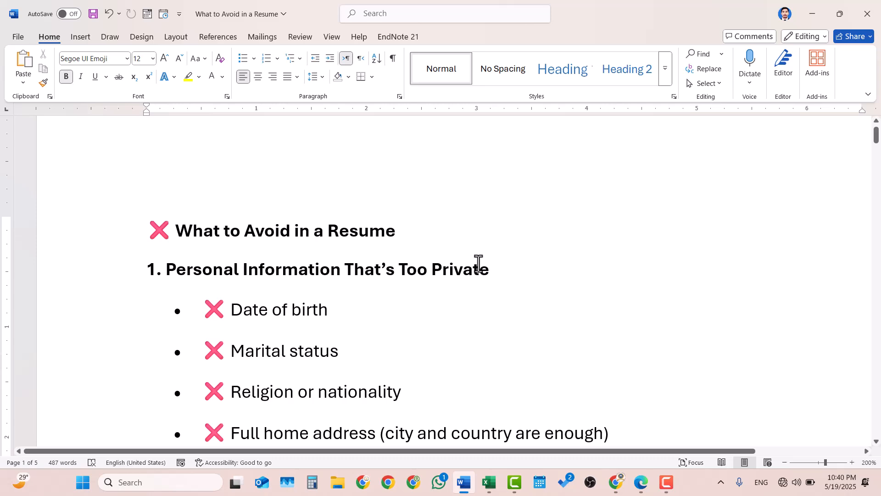
{"action": "scroll", "coordinate": [474, 262], "scroll_direction": "down", "scroll_amount": 1}
{"action": "scroll", "coordinate": [475, 263], "scroll_direction": "down", "scroll_amount": 8}
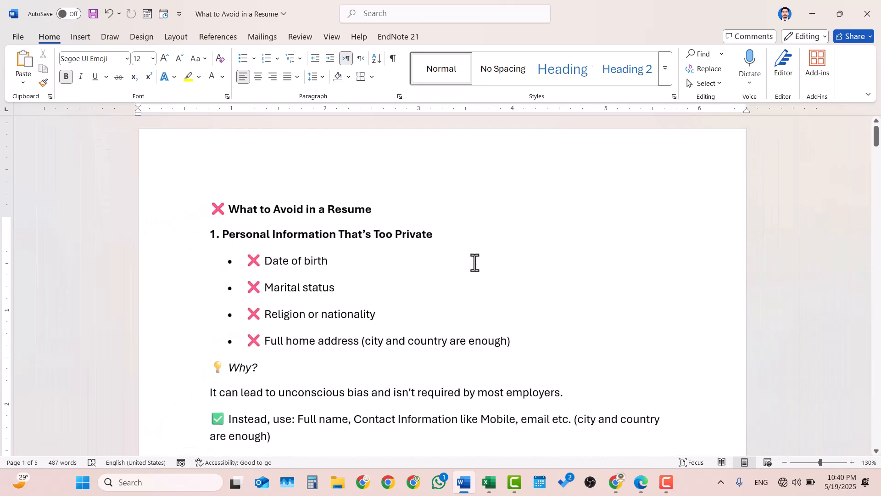
{"action": "scroll", "coordinate": [475, 262], "scroll_direction": "down", "scroll_amount": 5}
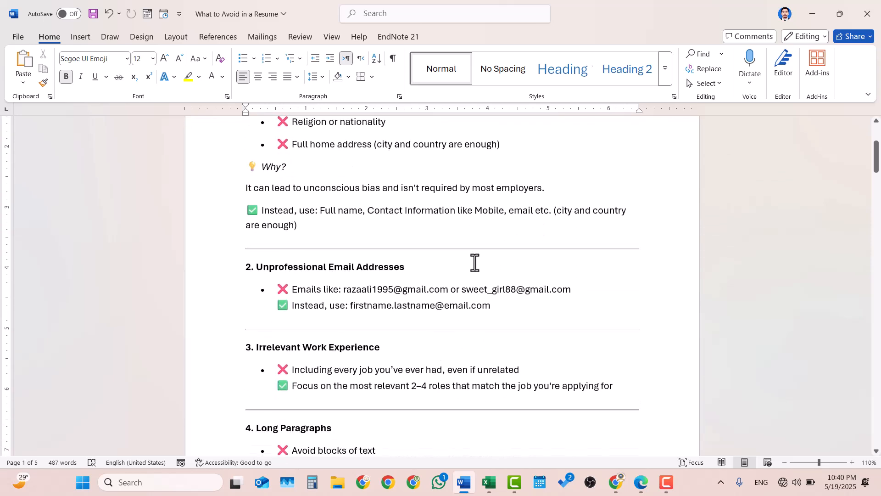
{"action": "left_click", "coordinate": [504, 309]}
{"action": "key", "text": "Return"}
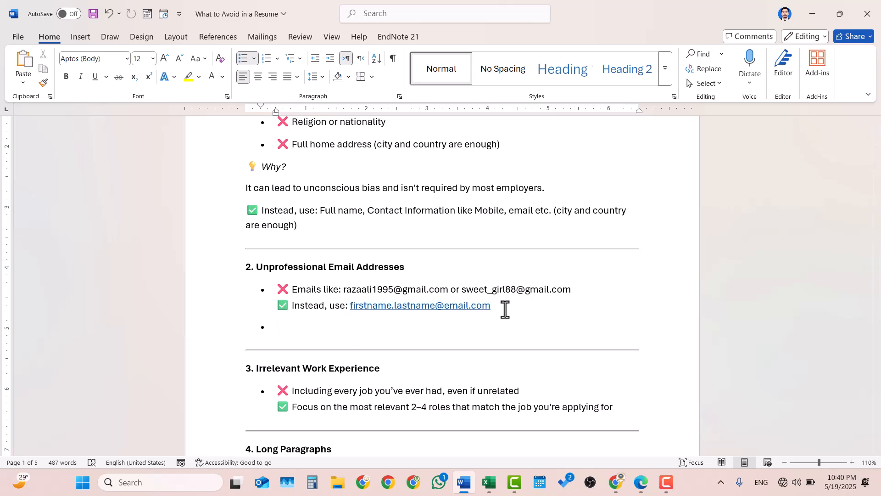
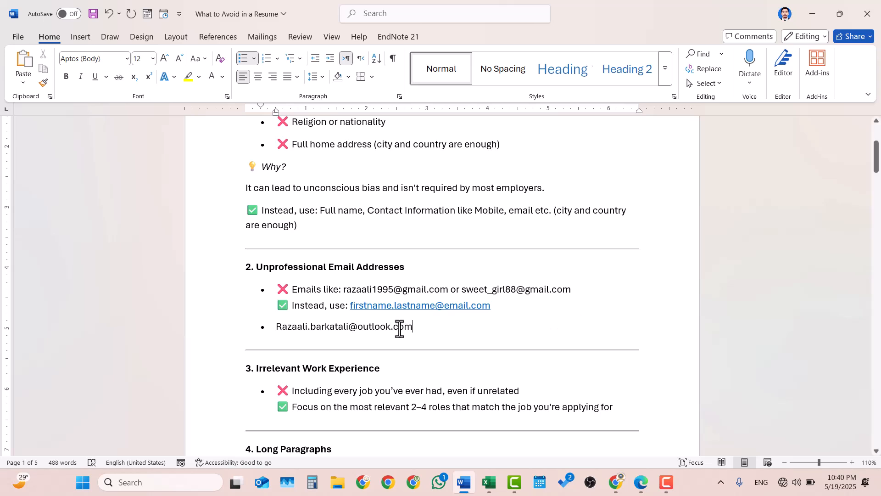
{"action": "left_click", "coordinate": [281, 327]}
{"action": "key", "text": "BackSpace"}
{"action": "type", "text": "r"}
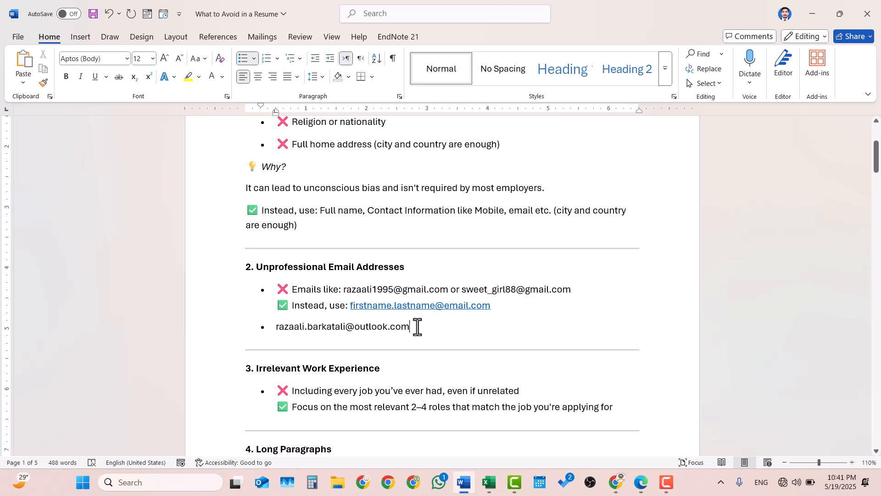
Finish the sample address so Word formats it as a link, cleaning up the extra line.
{"action": "key", "text": "Return"}
{"action": "key", "text": "BackSpace"}
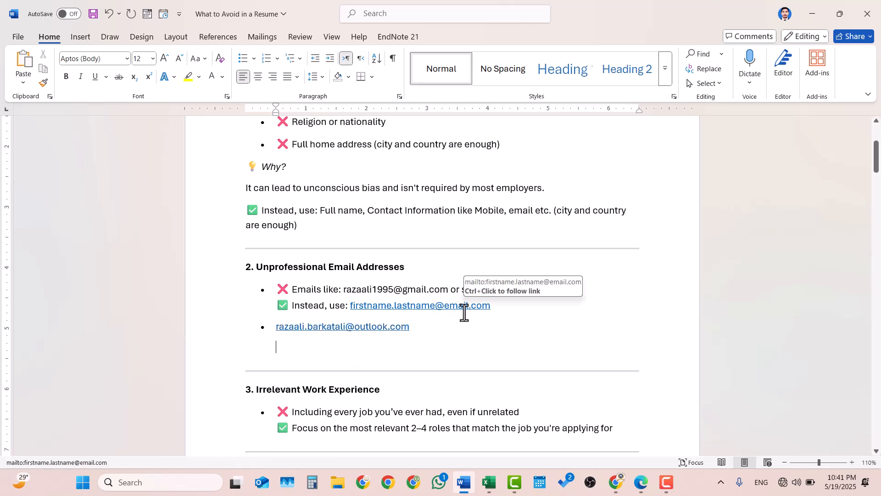
{"action": "key", "text": "ctrl+z"}
{"action": "key", "text": "ctrl+z"}
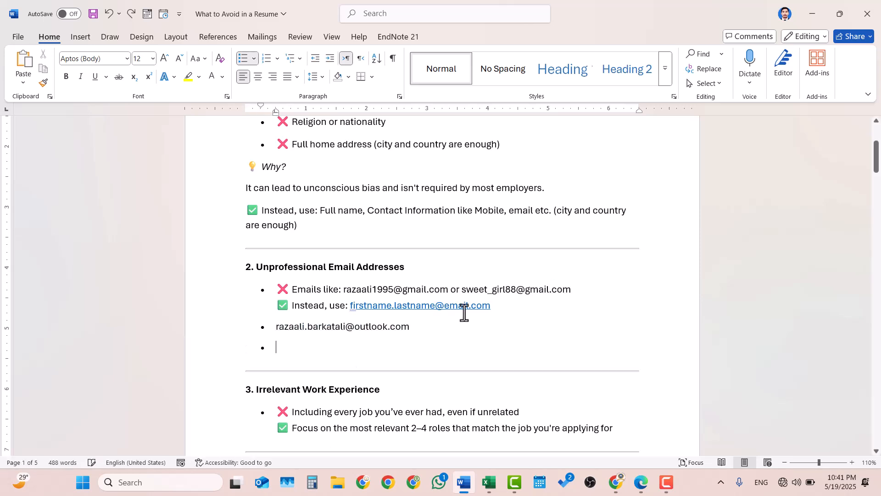
{"action": "key", "text": "BackSpace"}
{"action": "key", "text": "BackSpace"}
{"action": "key", "text": "BackSpace"}
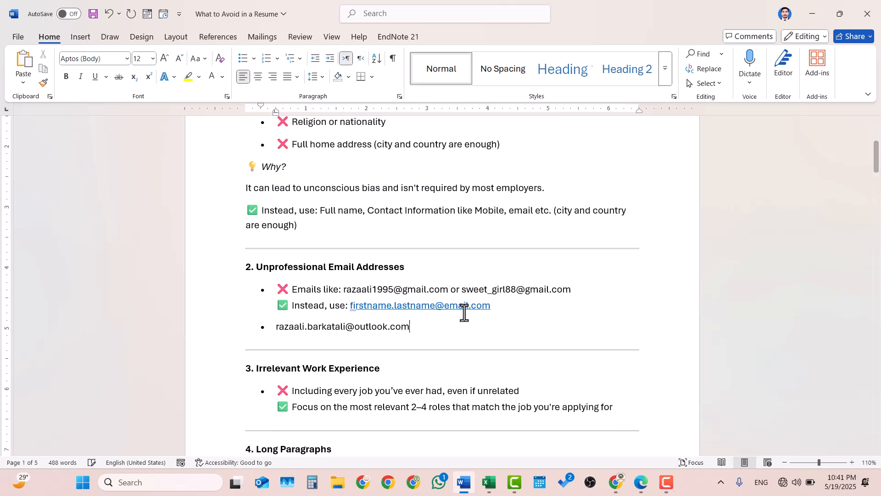
{"action": "key", "text": "Return"}
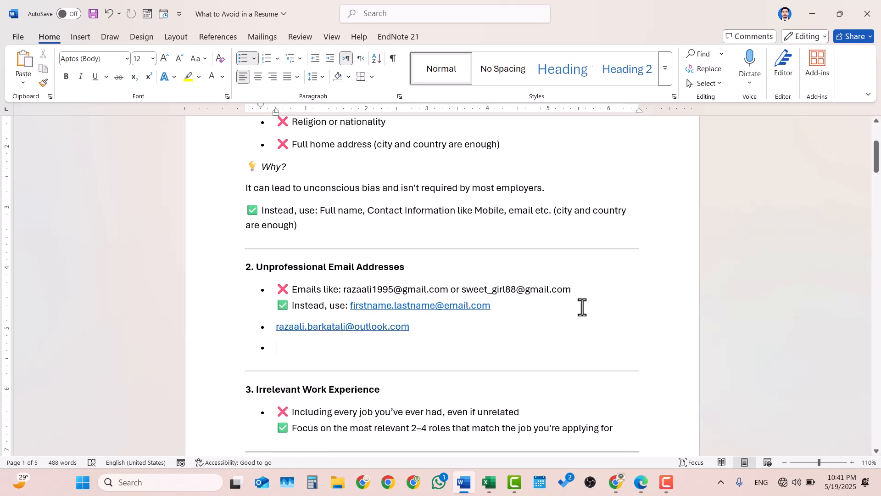
{"action": "left_click", "coordinate": [525, 307]}
Highlight the list item 'What to Avoid in a Resume' in yellow.
{"action": "scroll", "coordinate": [449, 345], "scroll_direction": "up", "scroll_amount": 5}
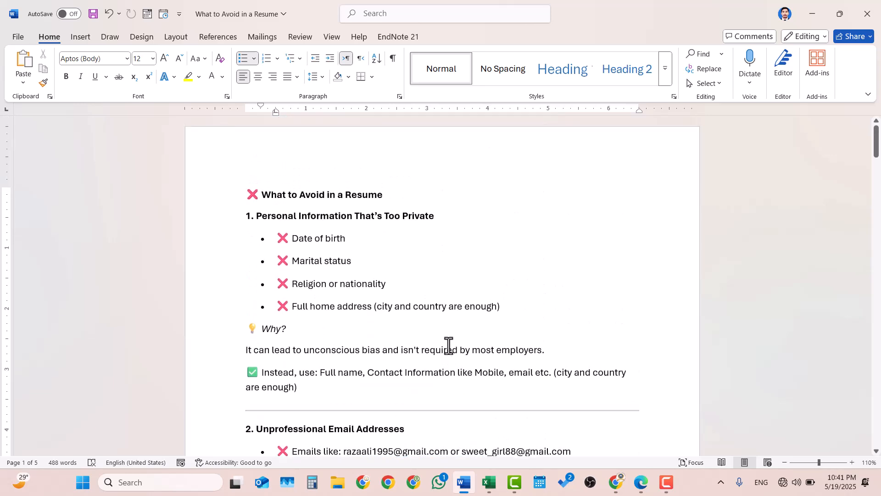
{"action": "scroll", "coordinate": [449, 345], "scroll_direction": "down", "scroll_amount": 5}
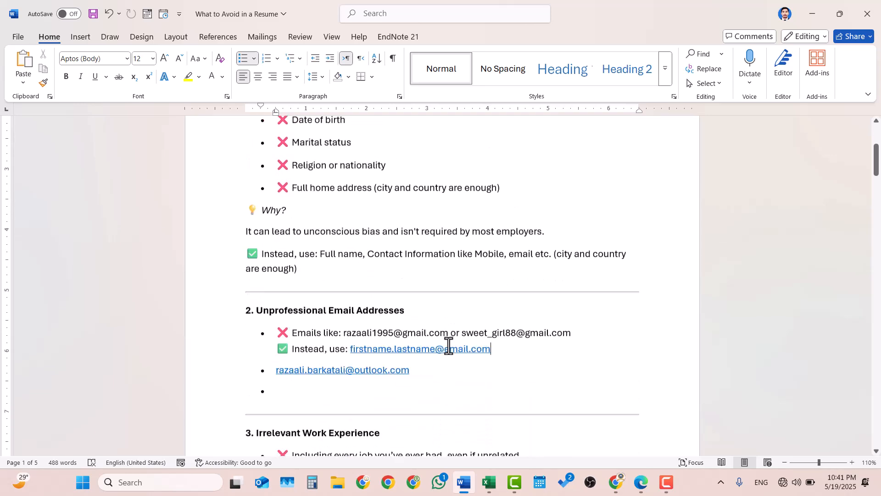
{"action": "scroll", "coordinate": [448, 345], "scroll_direction": "up", "scroll_amount": 3}
{"action": "scroll", "coordinate": [449, 345], "scroll_direction": "up", "scroll_amount": 1}
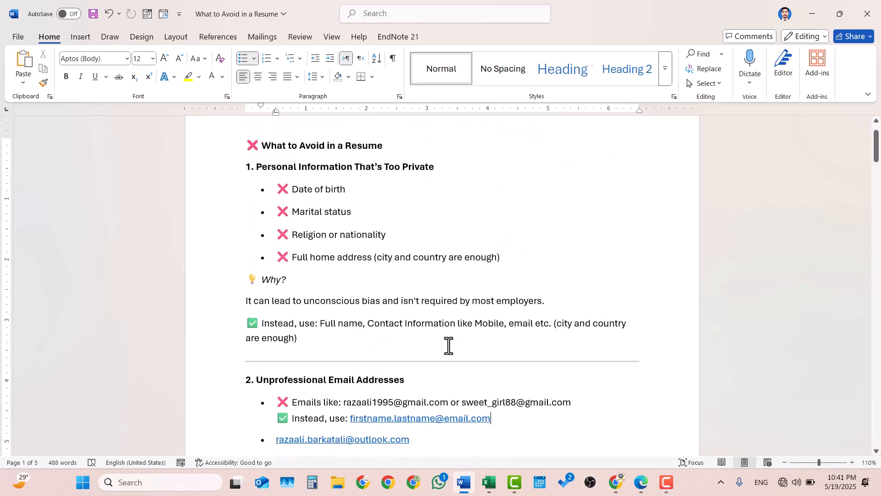
{"action": "scroll", "coordinate": [448, 345], "scroll_direction": "down", "scroll_amount": 15}
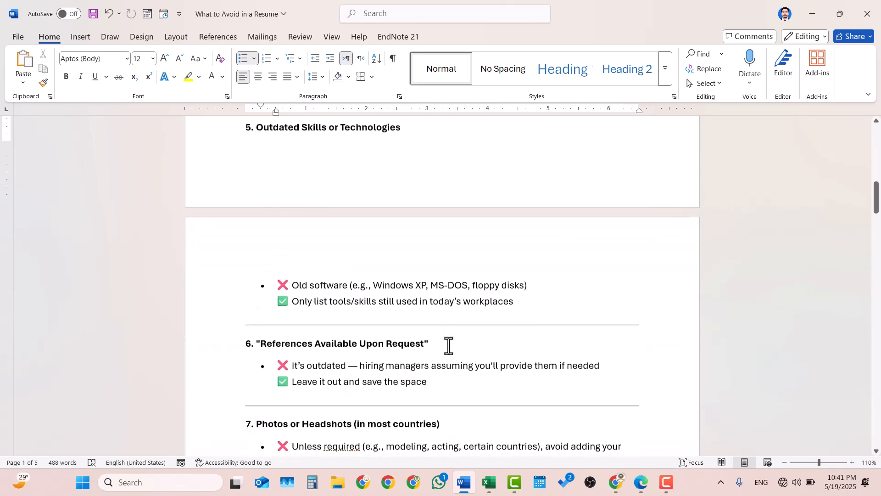
{"action": "scroll", "coordinate": [449, 345], "scroll_direction": "down", "scroll_amount": 3}
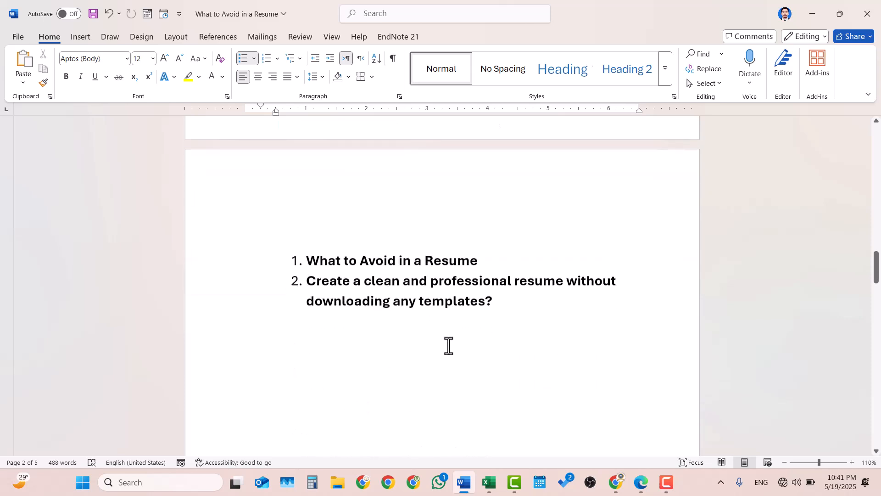
{"action": "left_click_drag", "start_coordinate": [478, 258], "coordinate": [305, 255]}
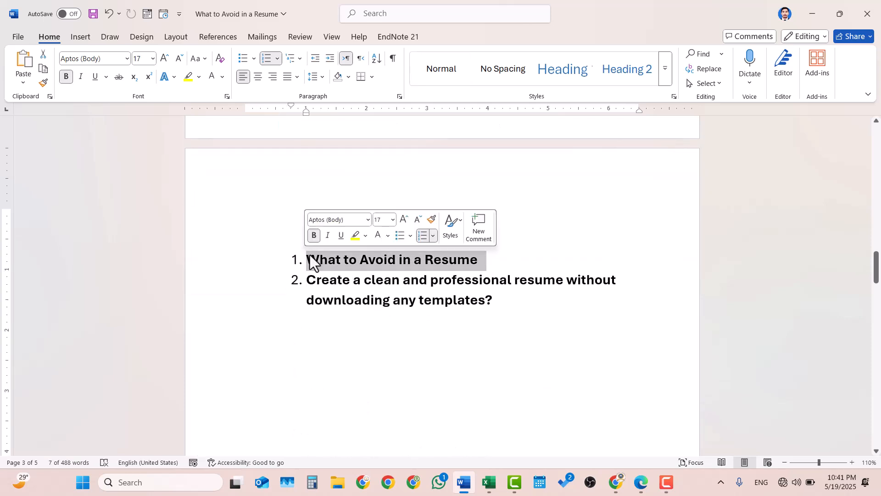
{"action": "key", "text": "F9"}
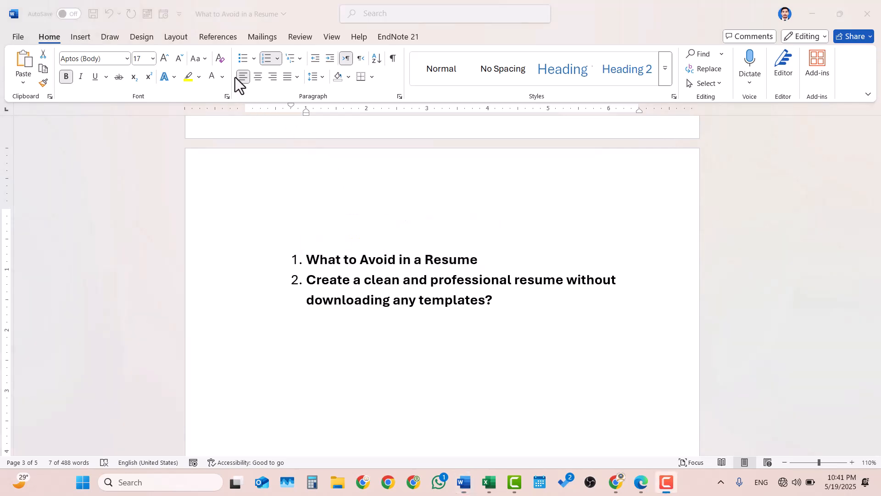
{"action": "triple_click", "coordinate": [486, 261]}
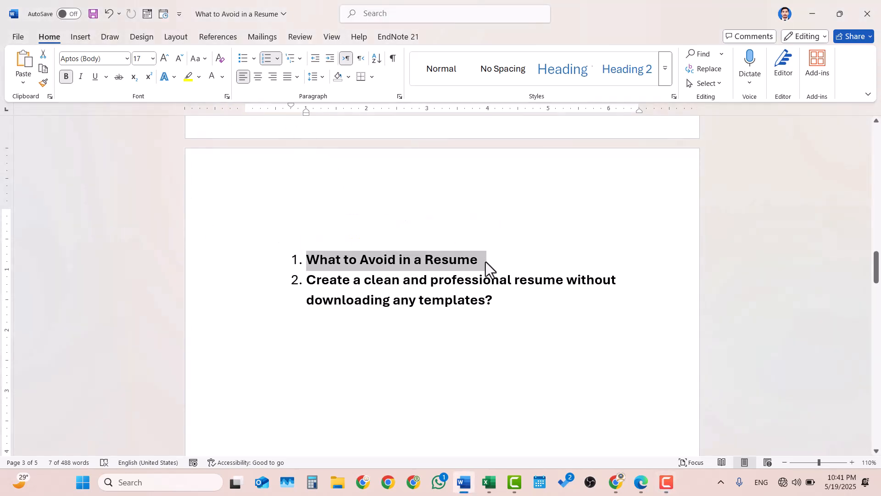
{"action": "left_click", "coordinate": [188, 76]}
{"action": "left_click", "coordinate": [363, 203]}
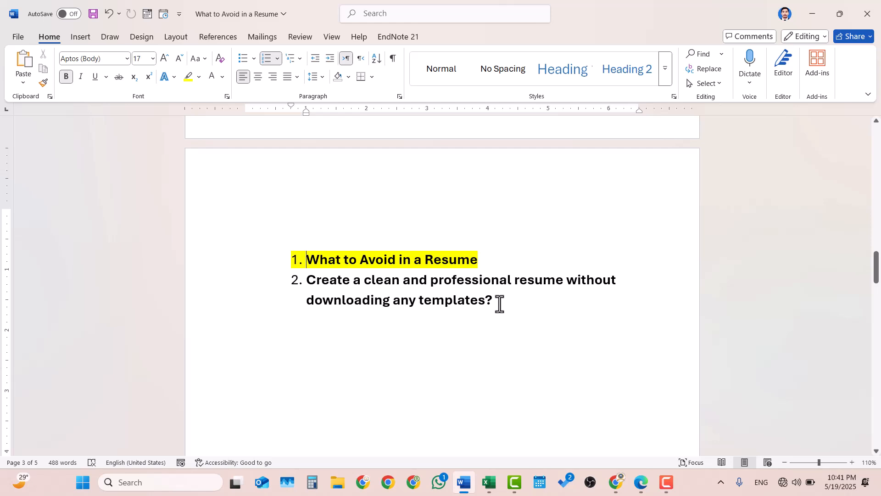
{"action": "left_click", "coordinate": [278, 305]}
Insert a page break on the empty line after the two-item list to begin a new page.
{"action": "left_click", "coordinate": [313, 330]}
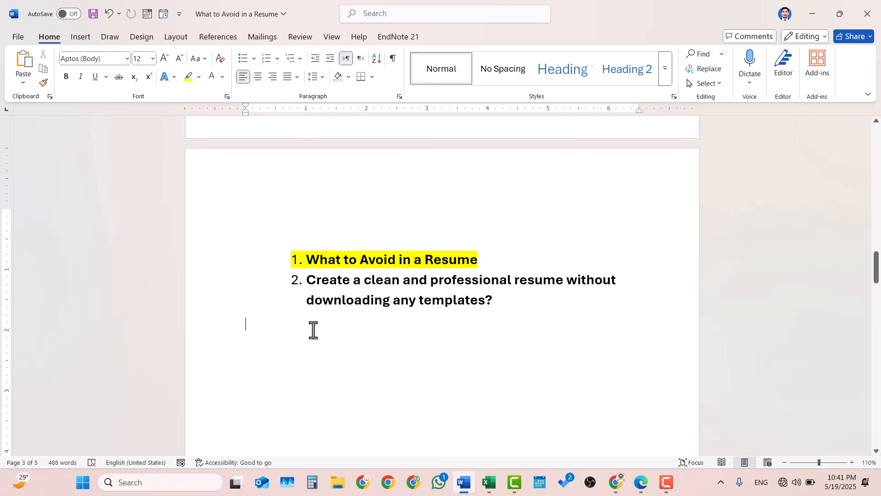
{"action": "left_click", "coordinate": [167, 36]}
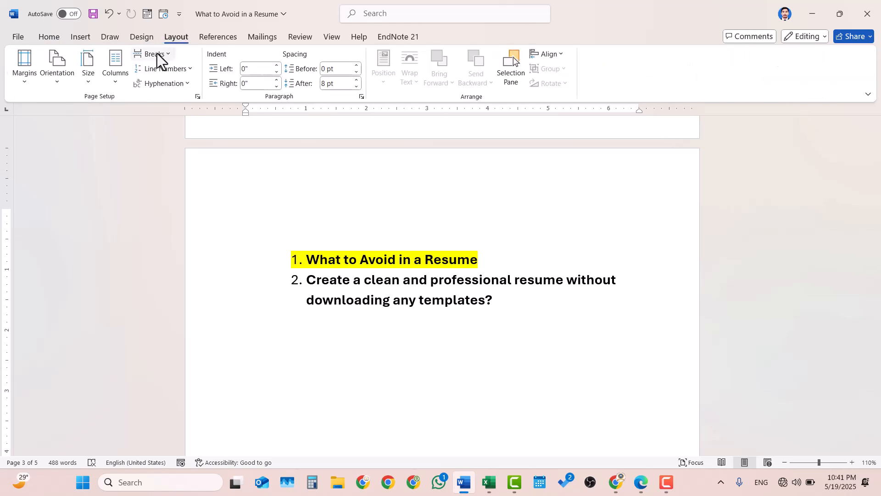
{"action": "left_click", "coordinate": [157, 55]}
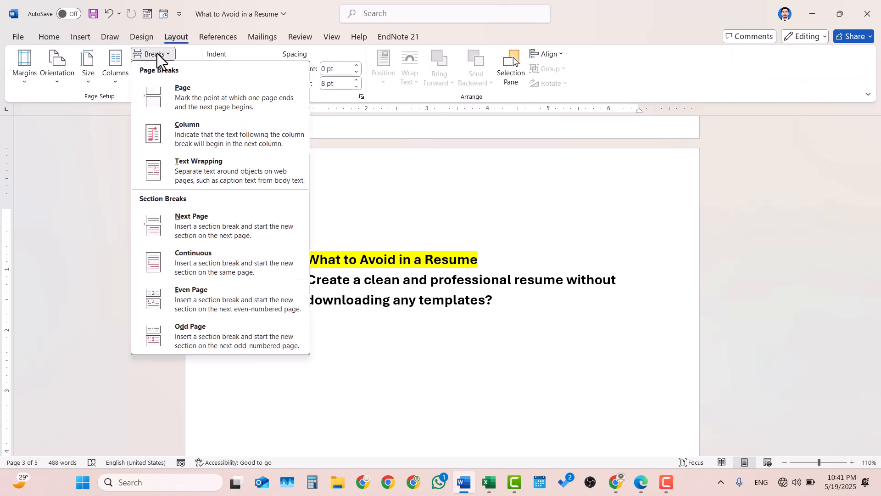
{"action": "left_click", "coordinate": [198, 103]}
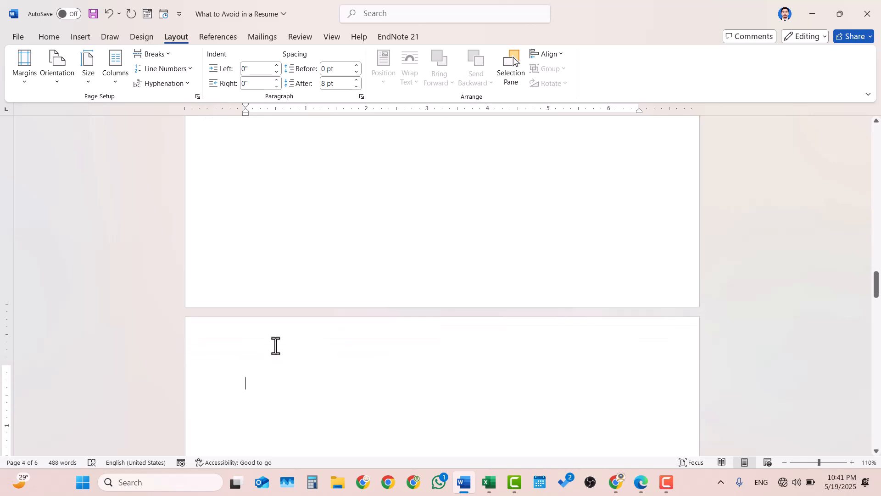
{"action": "scroll", "coordinate": [275, 346], "scroll_direction": "down", "scroll_amount": 2}
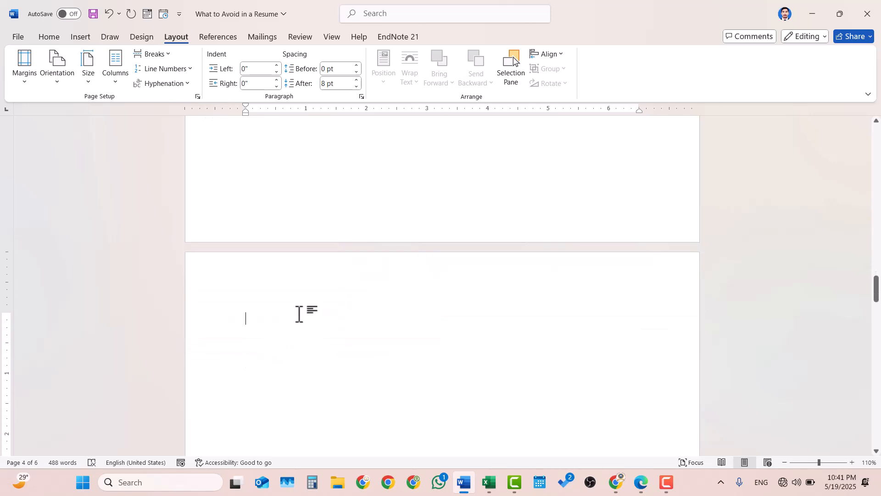
{"action": "left_click", "coordinate": [56, 45]}
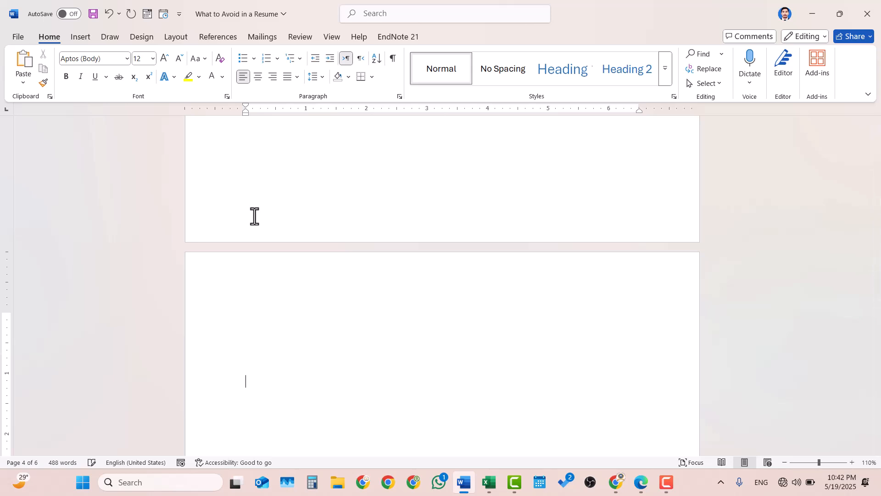
{"action": "scroll", "coordinate": [254, 216], "scroll_direction": "down", "scroll_amount": 10}
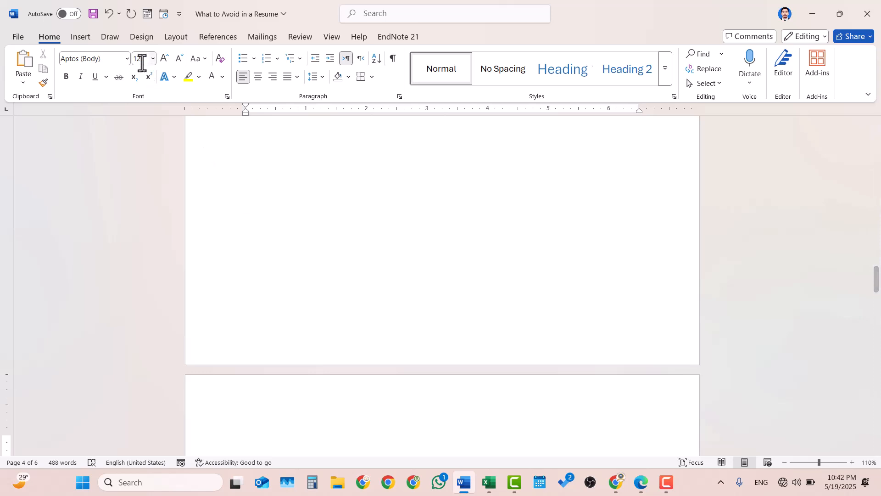
Set the font at the insertion point on the blank page to Cambria.
{"action": "left_click", "coordinate": [128, 61]}
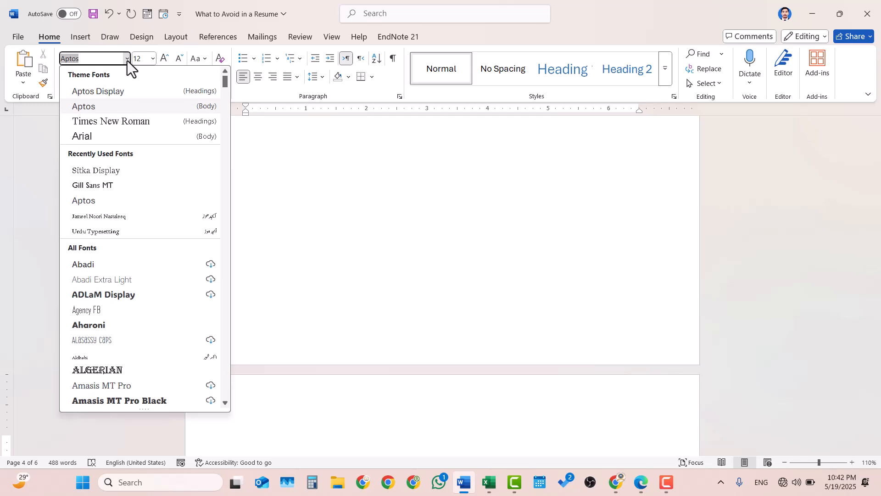
{"action": "type", "text": "c"}
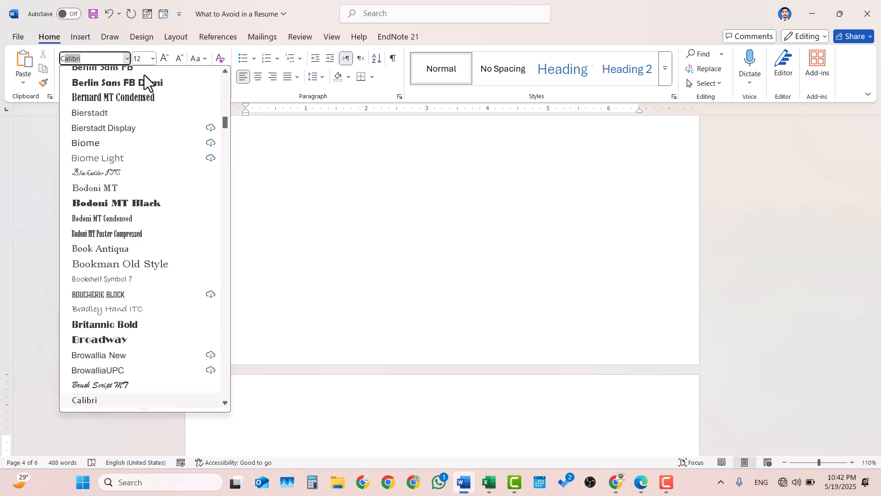
{"action": "scroll", "coordinate": [136, 326], "scroll_direction": "down", "scroll_amount": 10}
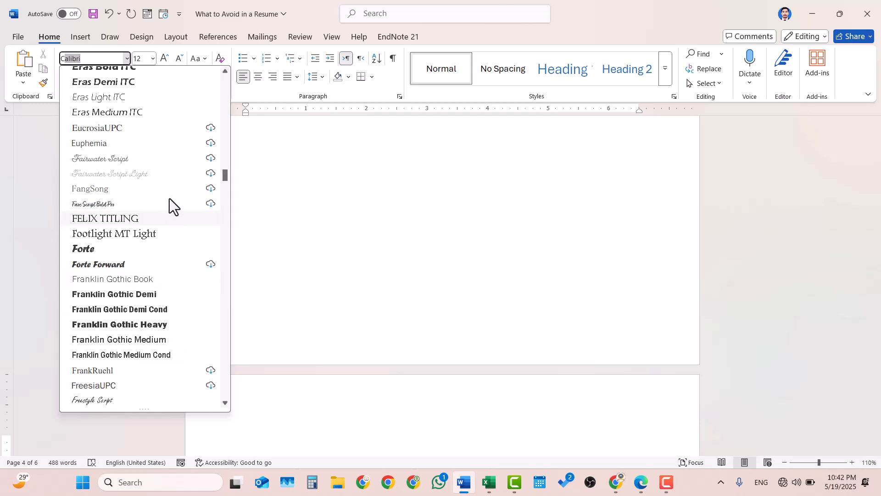
{"action": "left_click", "coordinate": [100, 59]}
{"action": "key", "text": "BackSpace"}
{"action": "key", "text": "BackSpace"}
{"action": "key", "text": "BackSpace"}
{"action": "key", "text": "BackSpace"}
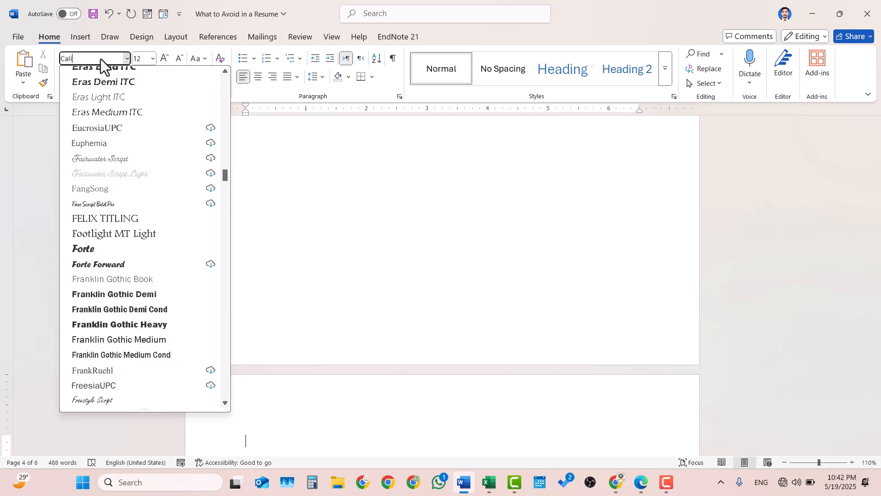
{"action": "type", "text": "mbria"}
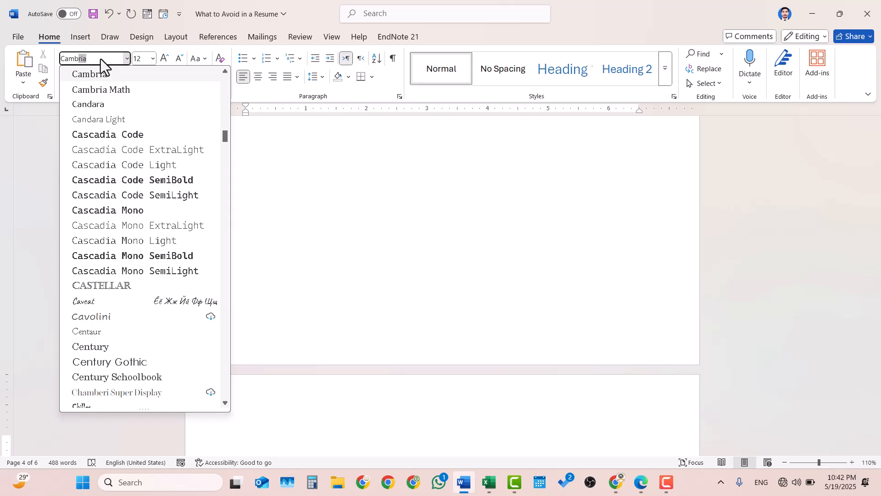
{"action": "key", "text": "Return"}
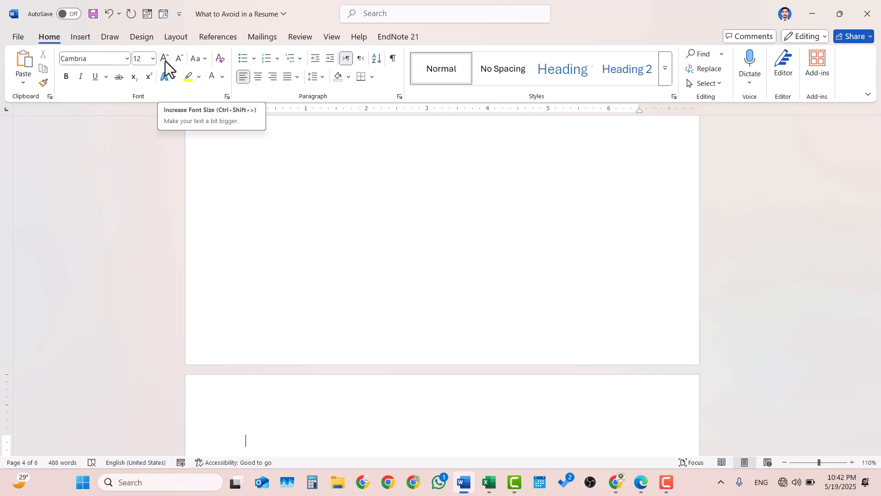
At 18 pt, type the candidate's full name in capitals and start a new line.
{"action": "left_click", "coordinate": [153, 60]}
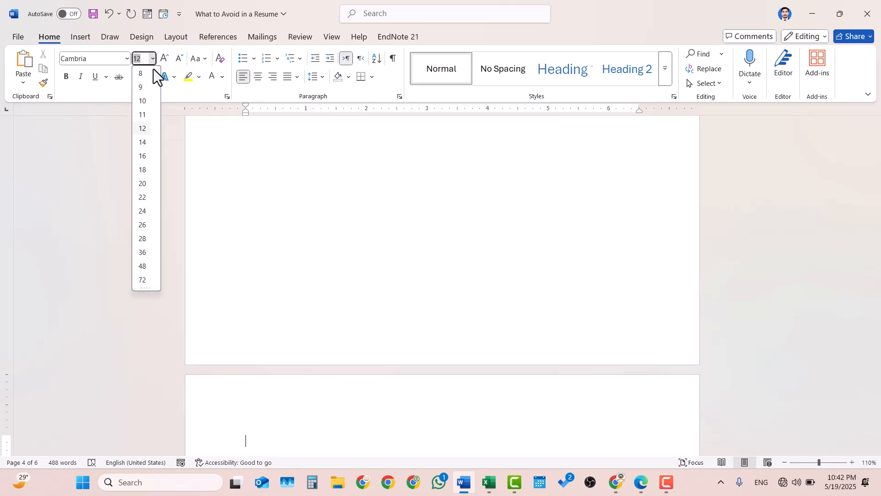
{"action": "left_click", "coordinate": [143, 170]}
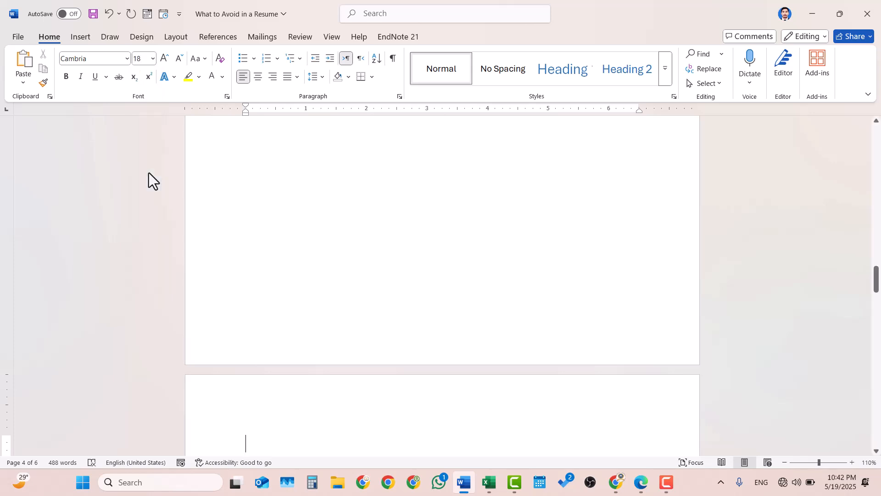
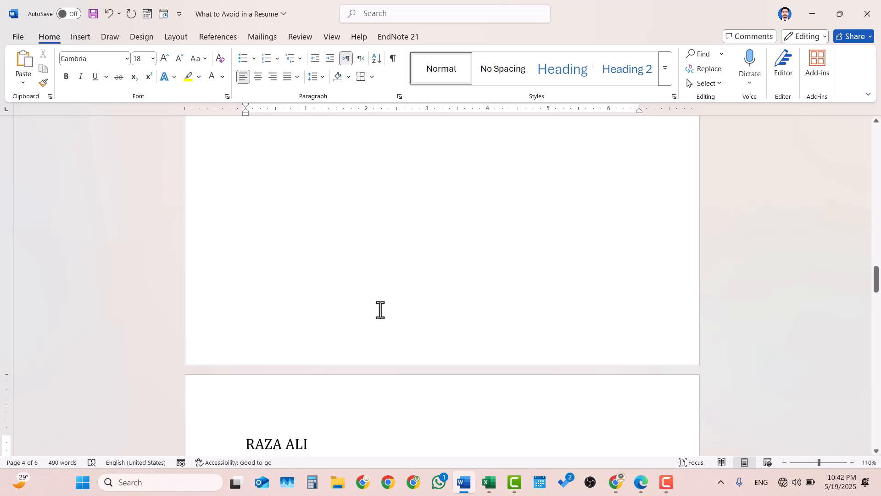
{"action": "scroll", "coordinate": [380, 309], "scroll_direction": "down", "scroll_amount": 3}
{"action": "scroll", "coordinate": [381, 310], "scroll_direction": "down", "scroll_amount": 3}
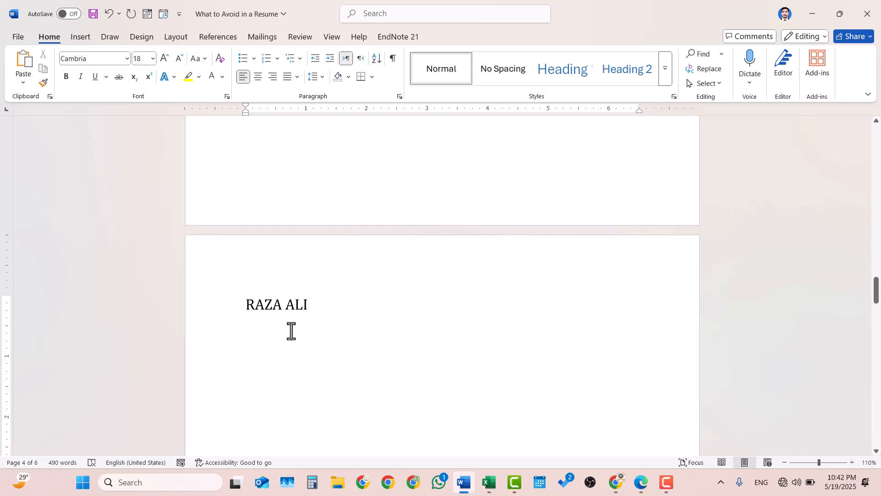
{"action": "key", "text": "Return"}
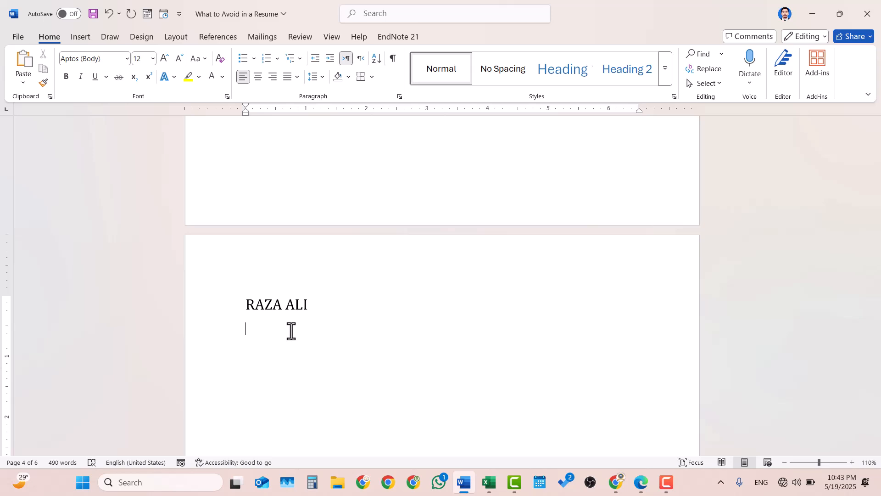
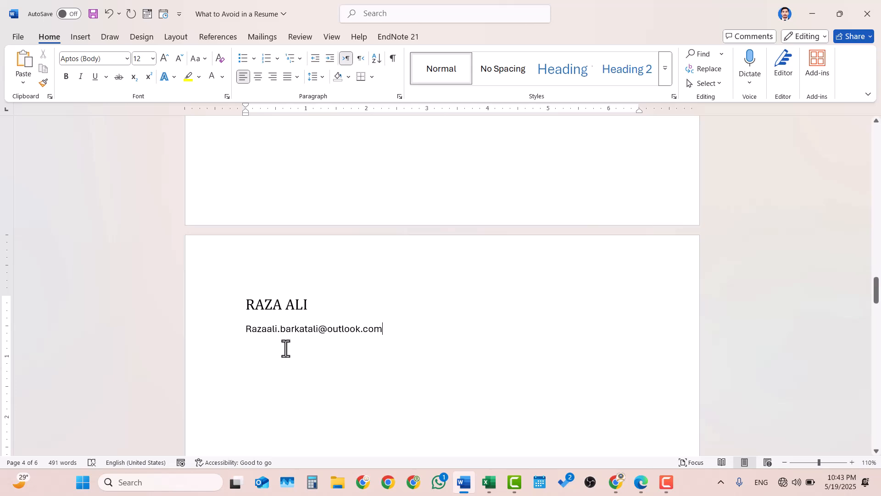
Add the candidate's lowercase e-mail address as a link, then their phone number on the next line.
{"action": "left_click", "coordinate": [252, 328]}
{"action": "key", "text": "BackSpace"}
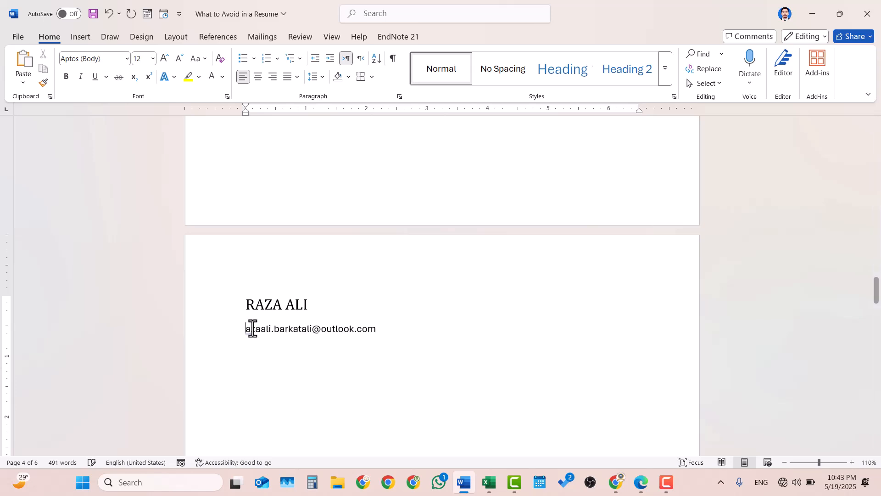
{"action": "type", "text": "r"}
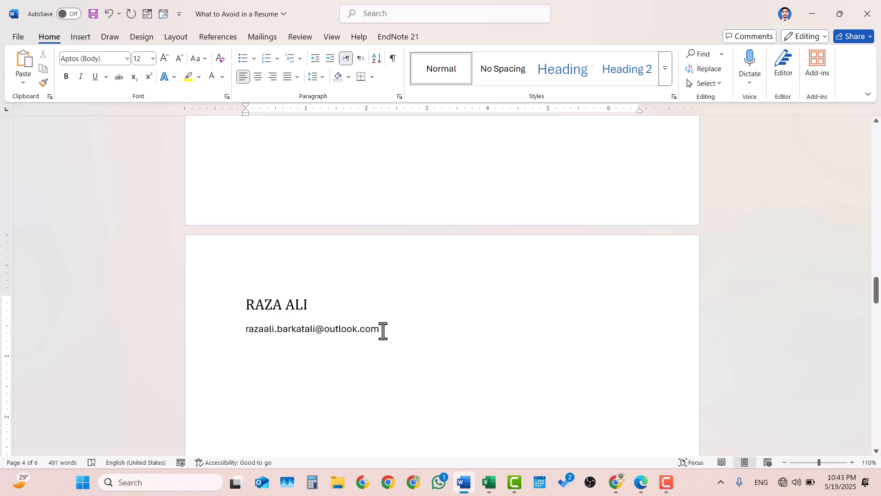
{"action": "left_click", "coordinate": [383, 330]}
{"action": "key", "text": "Return"}
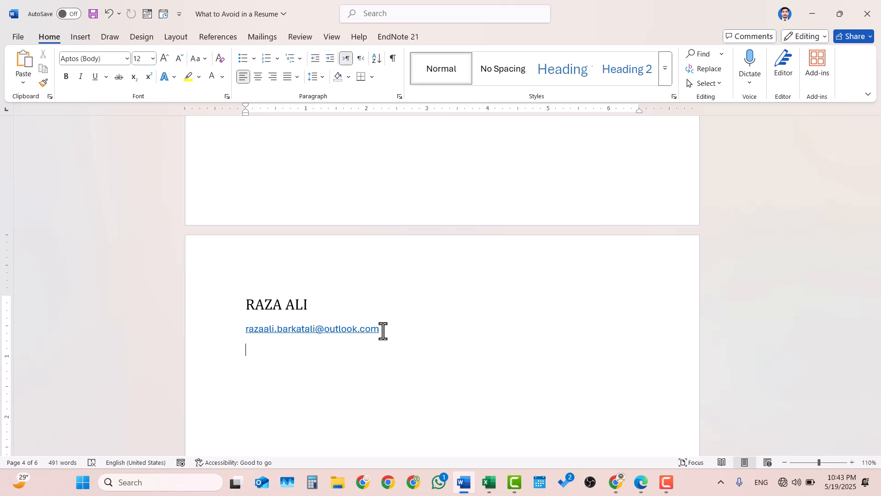
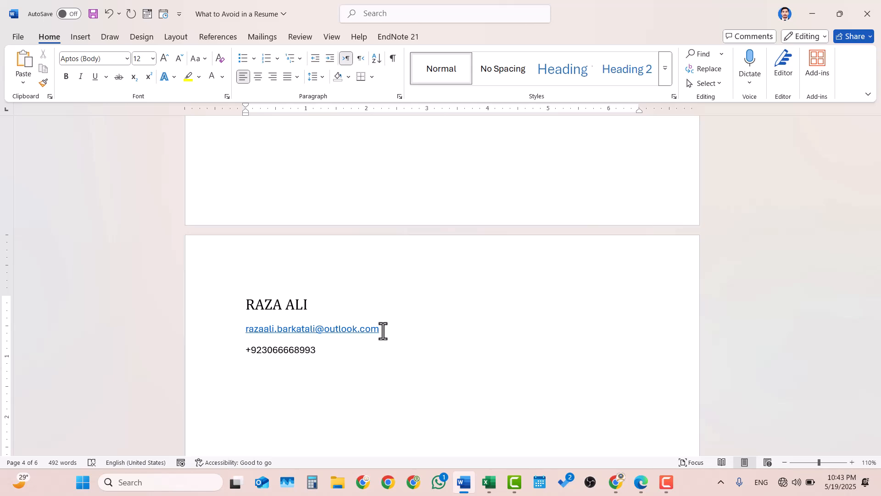
{"action": "key", "text": "Return"}
Add the line 'Karachi, Pakistan.' below the phone number.
{"action": "type", "text": "City"}
{"action": "key", "text": "BackSpace"}
{"action": "key", "text": "BackSpace"}
{"action": "key", "text": "BackSpace"}
{"action": "key", "text": "BackSpace"}
{"action": "type", "text": "Karachi, Pakistan."}
{"action": "key", "text": "Return"}
Type the heading 'POFESSIONAL SUMMARY' in capitals and start a new line.
{"action": "type", "text": "Pro"}
{"action": "key", "text": "BackSpace"}
{"action": "key", "text": "BackSpace"}
{"action": "type", "text": "OFESS"}
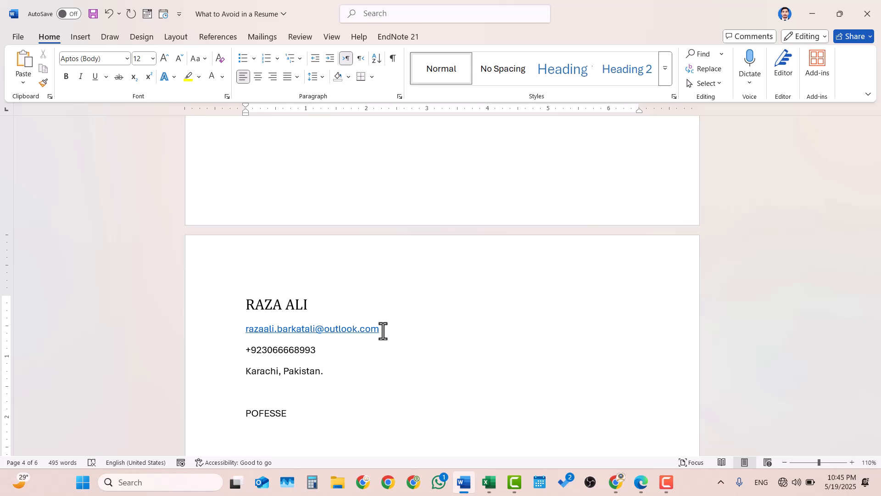
{"action": "type", "text": "IONAL SUMMARY"}
{"action": "key", "text": "Return"}
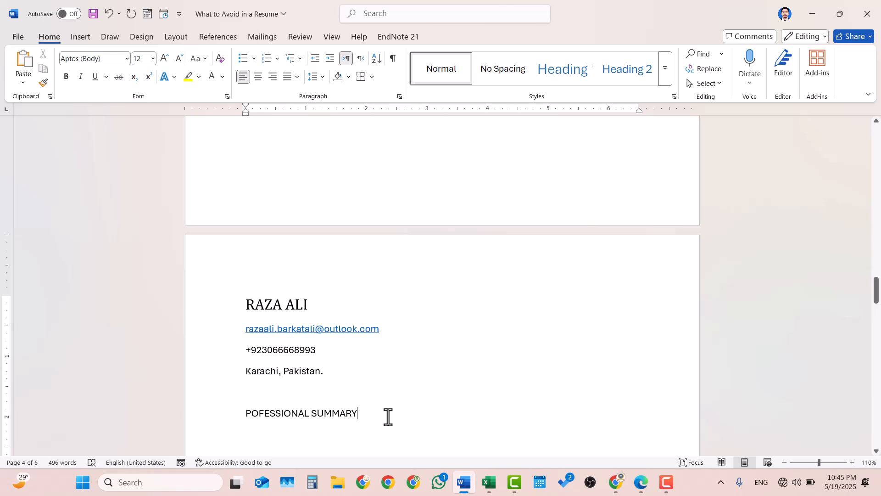
Make the POFESSIONAL SUMMARY heading 14 pt.
{"action": "left_click_drag", "start_coordinate": [364, 413], "coordinate": [237, 408]}
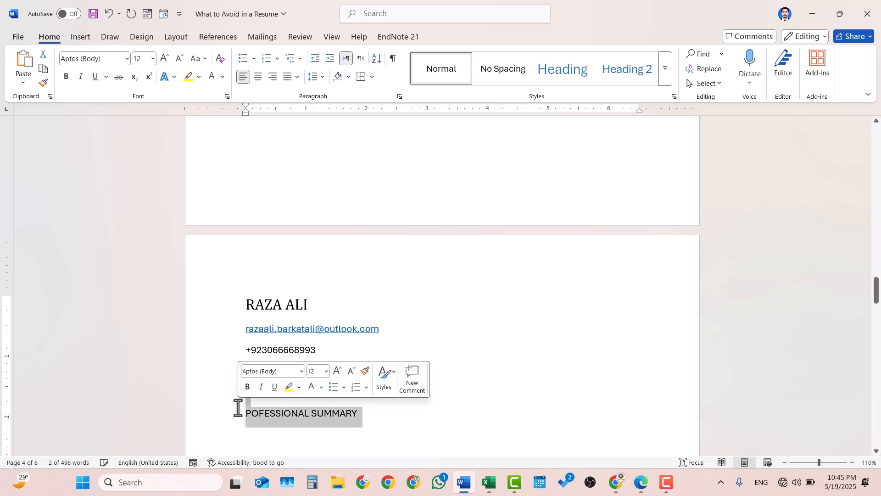
{"action": "left_click", "coordinate": [370, 412]}
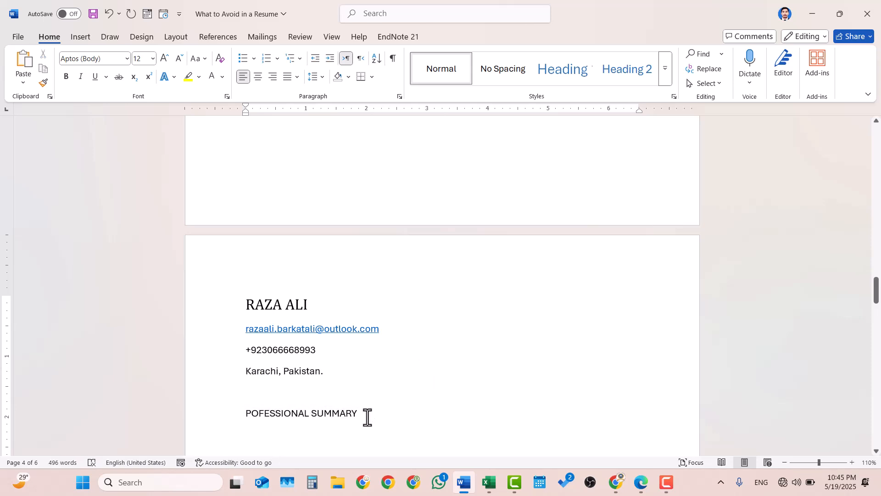
{"action": "left_click_drag", "start_coordinate": [338, 423], "coordinate": [233, 423]}
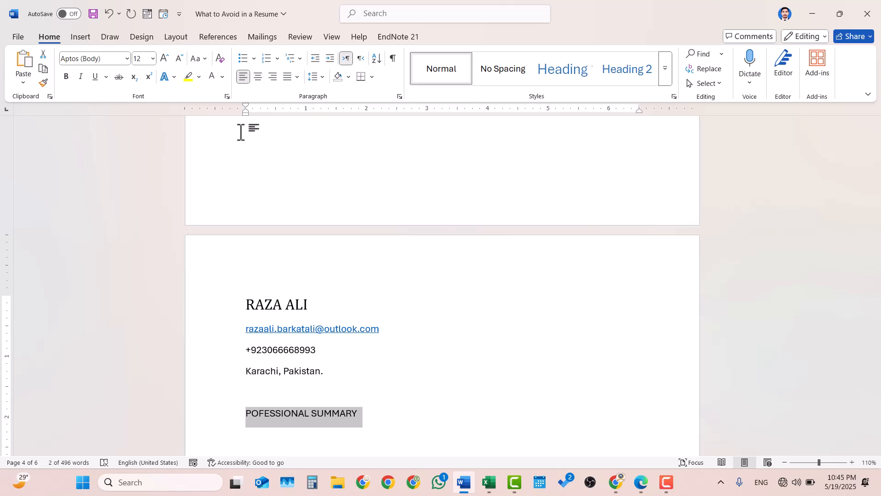
{"action": "left_click", "coordinate": [152, 59]}
{"action": "left_click", "coordinate": [147, 146]}
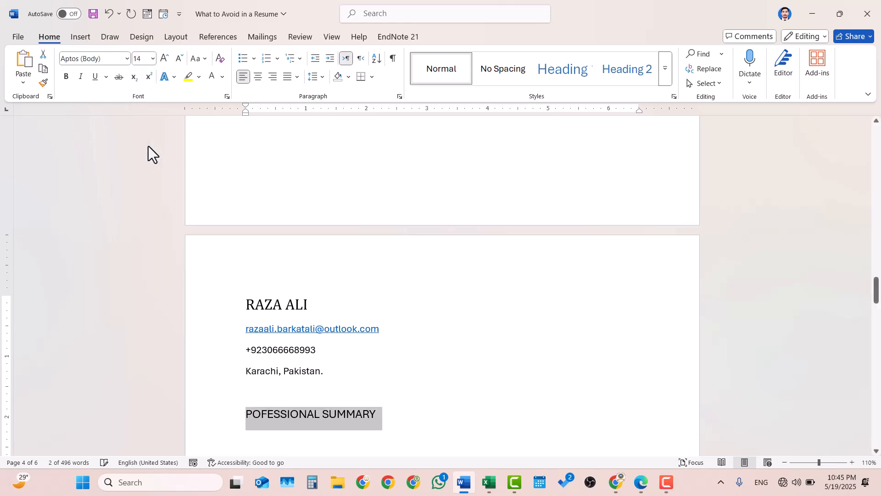
Switch the heading to title case and correct 'Pofessional' to 'Professional'.
{"action": "key", "text": "shift+F3"}
{"action": "key", "text": "shift+F3"}
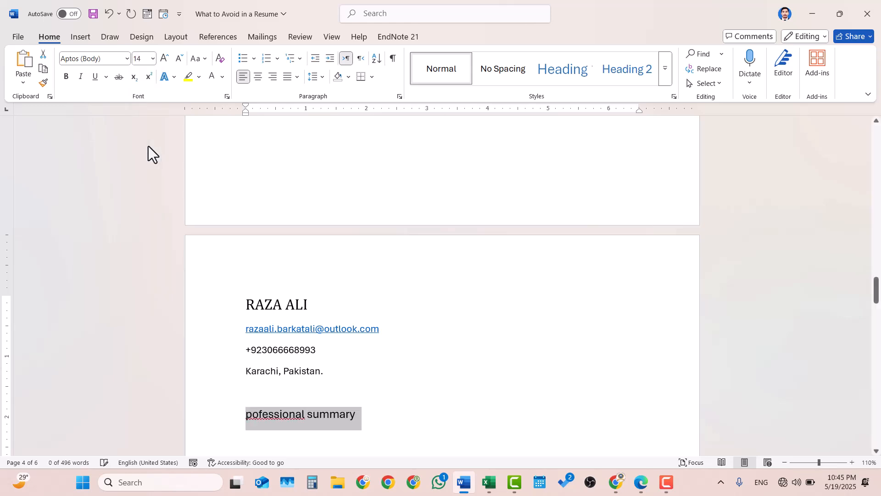
{"action": "left_click", "coordinate": [279, 418]}
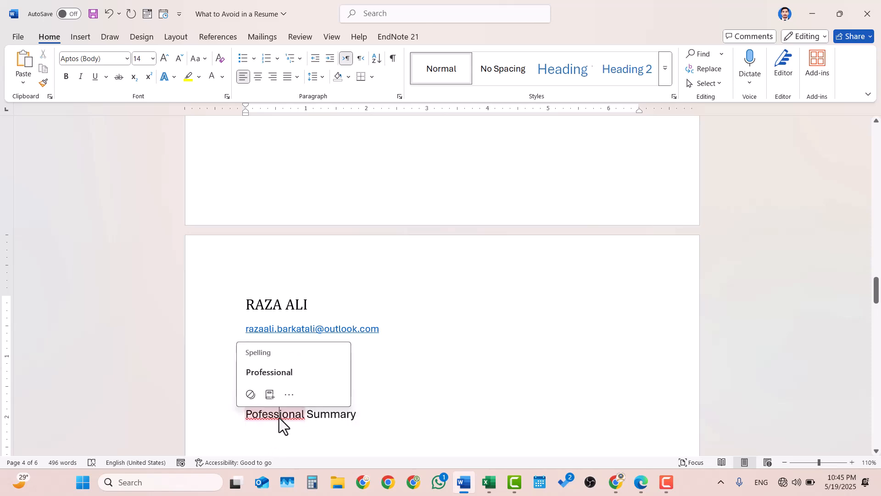
{"action": "left_click", "coordinate": [285, 369]}
{"action": "left_click", "coordinate": [360, 411]}
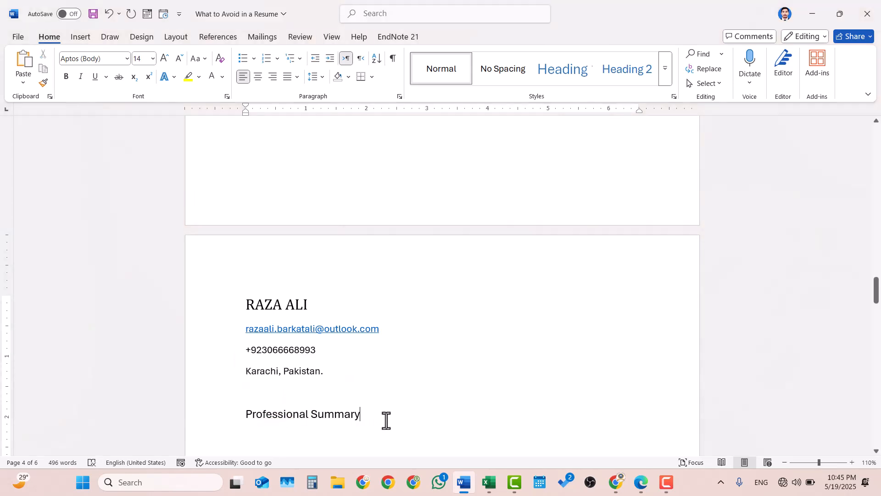
{"action": "key", "text": "ctrl+a"}
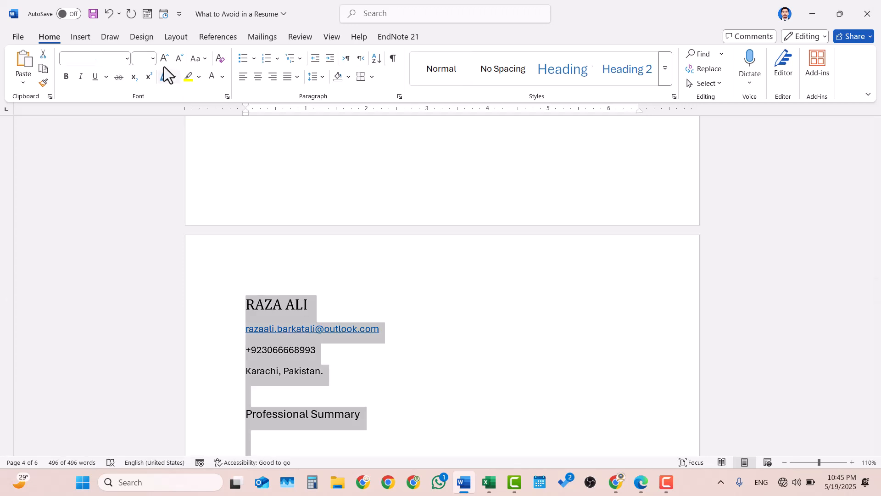
Apply the Cambria font to the entire document.
{"action": "left_click", "coordinate": [128, 59]}
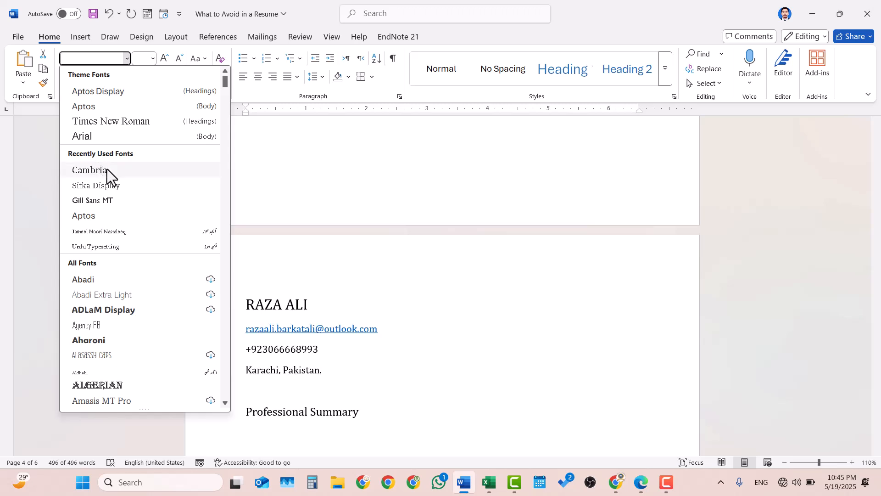
{"action": "left_click", "coordinate": [107, 169]}
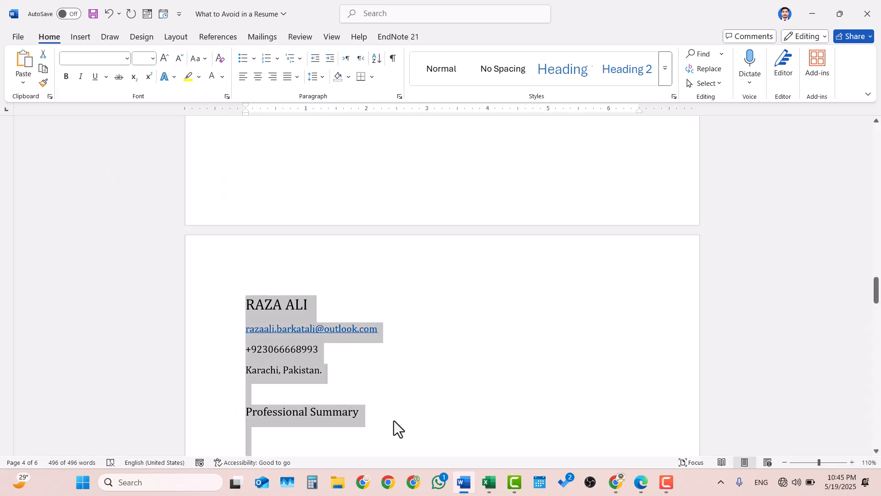
{"action": "left_click", "coordinate": [394, 421]}
Bold the Professional Summary heading and the candidate's name at the top.
{"action": "left_click_drag", "start_coordinate": [371, 409], "coordinate": [252, 411]}
{"action": "key", "text": "ctrl+b"}
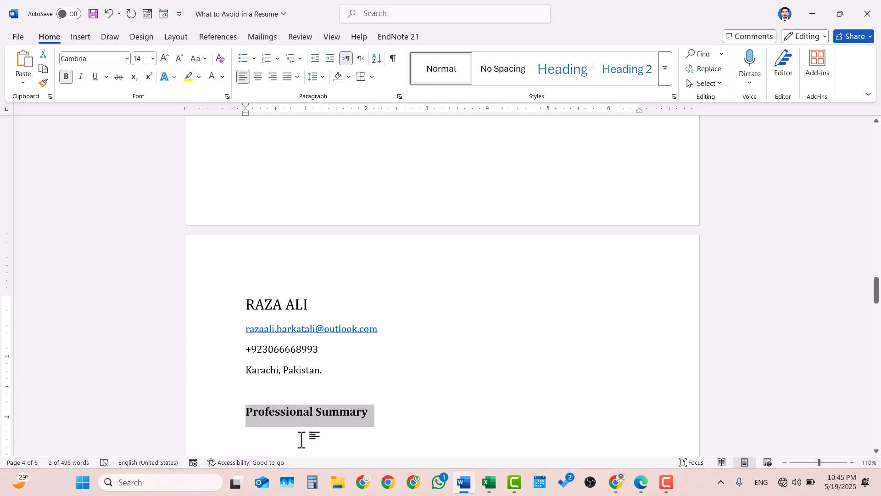
{"action": "left_click", "coordinate": [301, 439]}
{"action": "left_click_drag", "start_coordinate": [311, 305], "coordinate": [242, 306]}
{"action": "key", "text": "ctrl+b"}
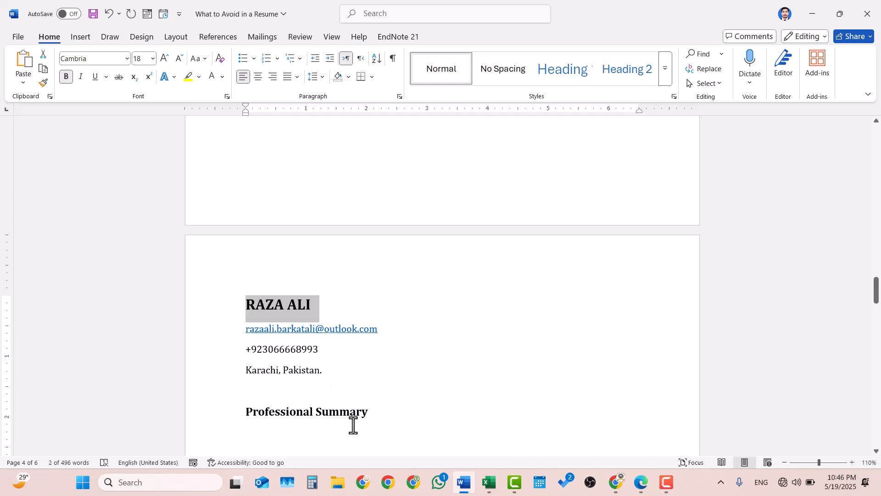
{"action": "left_click", "coordinate": [280, 430]}
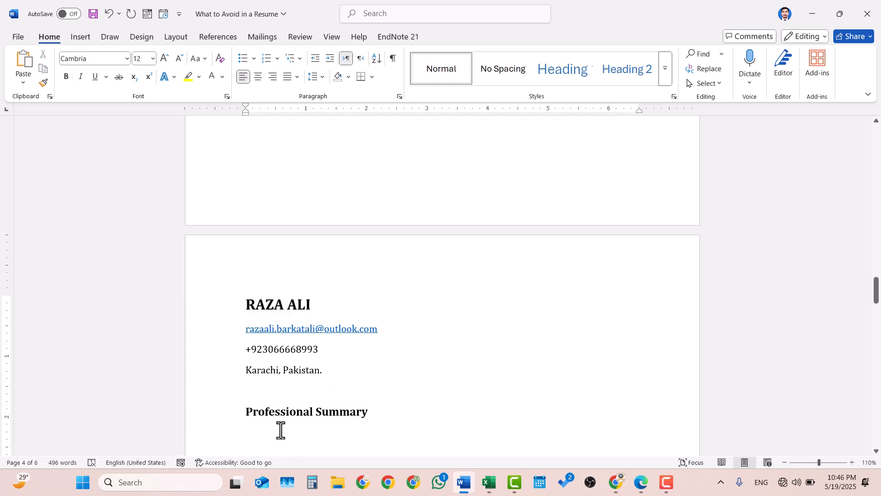
Begin the summary: 'Motivated [Admin Assistant] , with [4] experience in [Business', fixing its spelling.
{"action": "scroll", "coordinate": [280, 430], "scroll_direction": "down", "scroll_amount": 2}
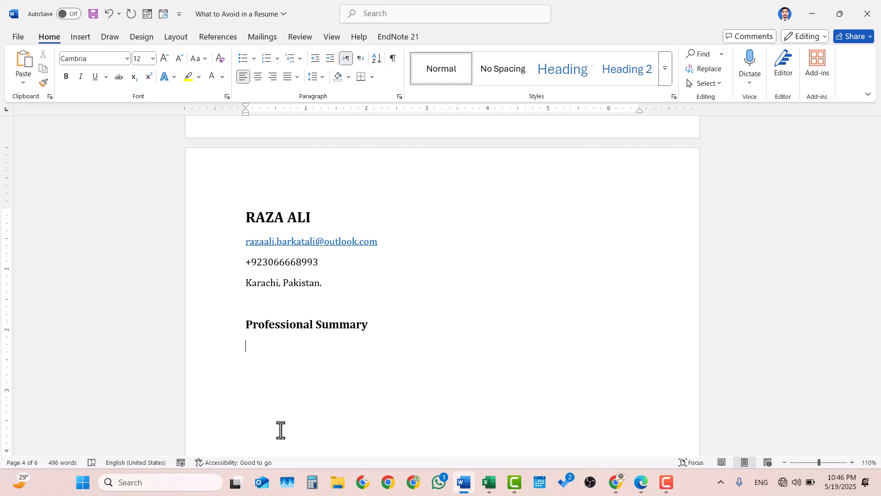
{"action": "type", "text": "Motivated [Admin Ass"}
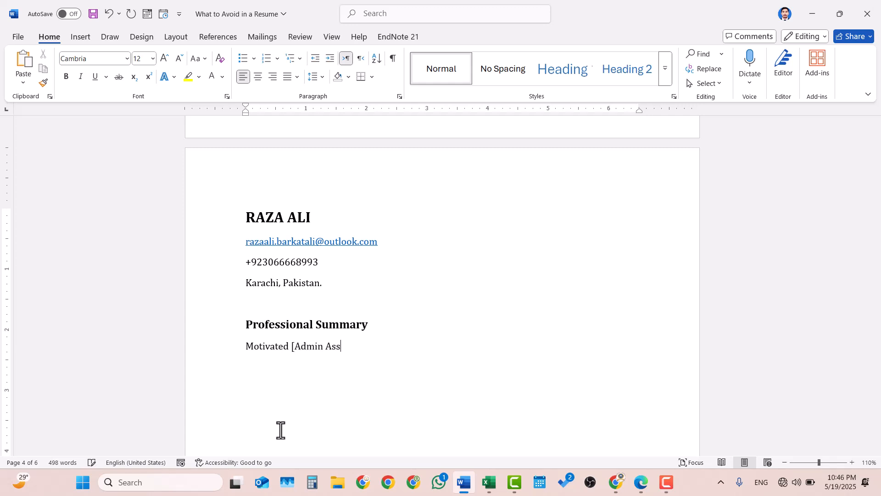
{"action": "type", "text": "istant]"}
{"action": "type", "text": " , wi"}
{"action": "type", "text": "th "}
{"action": "type", "text": "["}
{"action": "type", "text": "4"}
{"action": "type", "text": "] exp"}
{"action": "type", "text": "erience "}
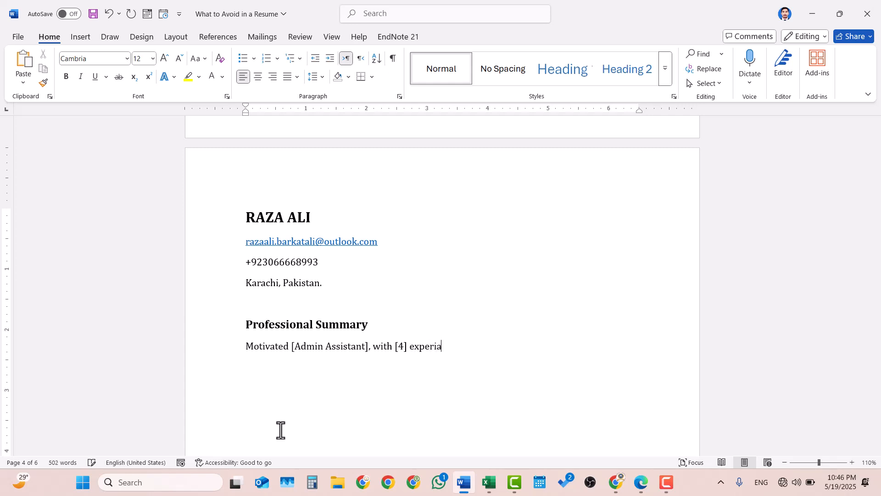
{"action": "type", "text": "in [D"}
{"action": "key", "text": "BackSpace"}
{"action": "type", "text": "A"}
{"action": "key", "text": "BackSpace"}
{"action": "type", "text": "Buisness"}
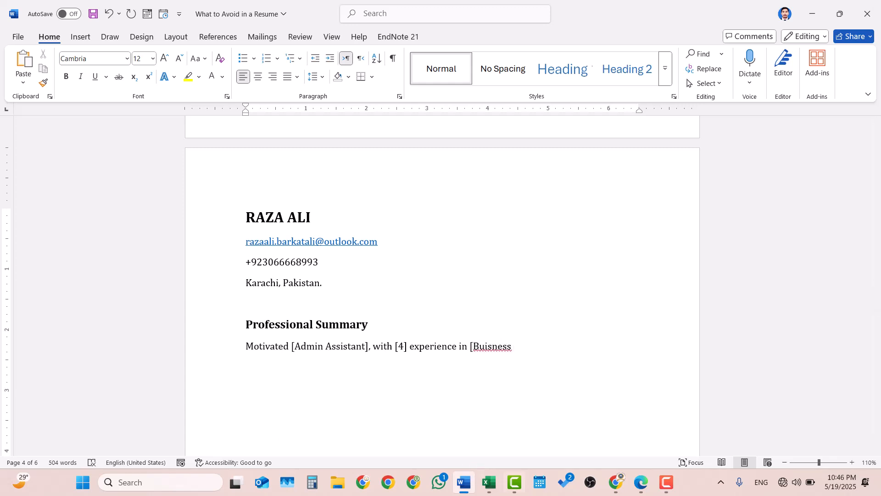
{"action": "left_click", "coordinate": [498, 348]}
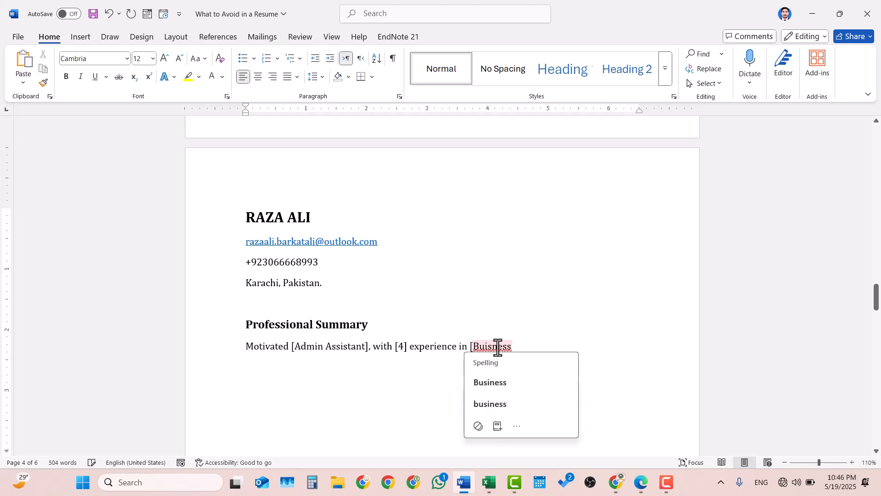
{"action": "left_click", "coordinate": [500, 382]}
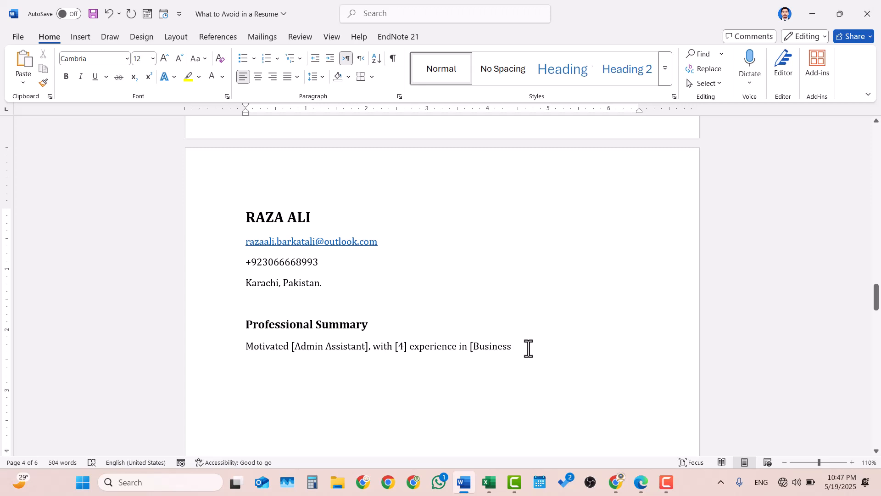
Finish it with 'Administration] with skills in MS Office new version and internet surfing.'.
{"action": "type", "text": "Administartion]"}
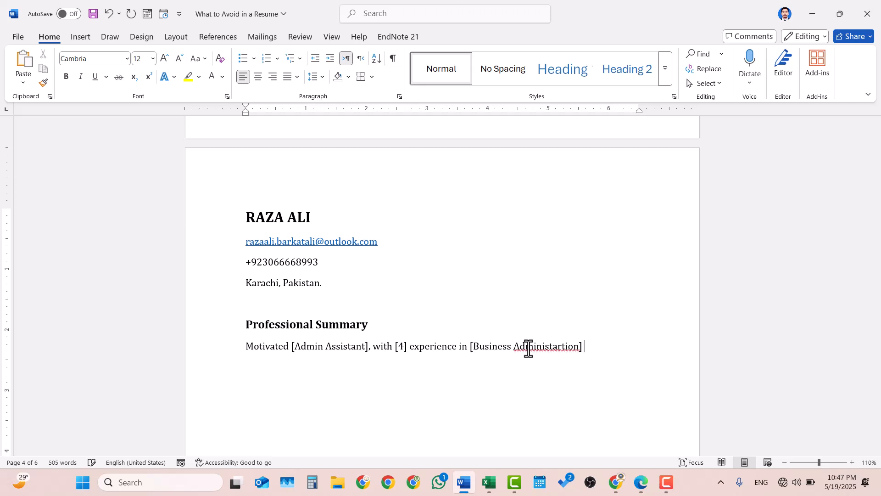
{"action": "right_click", "coordinate": [551, 346]}
{"action": "left_click", "coordinate": [562, 376]}
{"action": "type", "text": "with skills in MS o"}
{"action": "key", "text": "BackSpace"}
{"action": "type", "text": "O"}
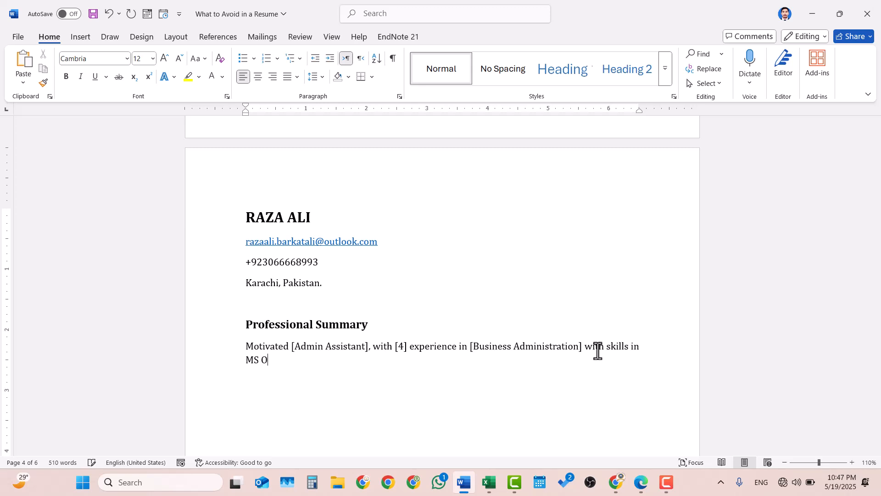
{"action": "type", "text": "ffice new version and "}
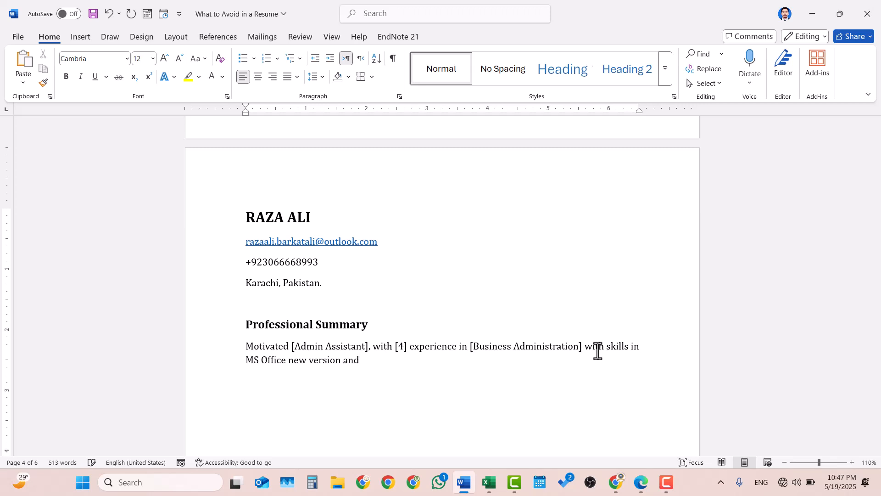
{"action": "type", "text": "internet surfing."}
{"action": "key", "text": "Return"}
{"action": "key", "text": "Return"}
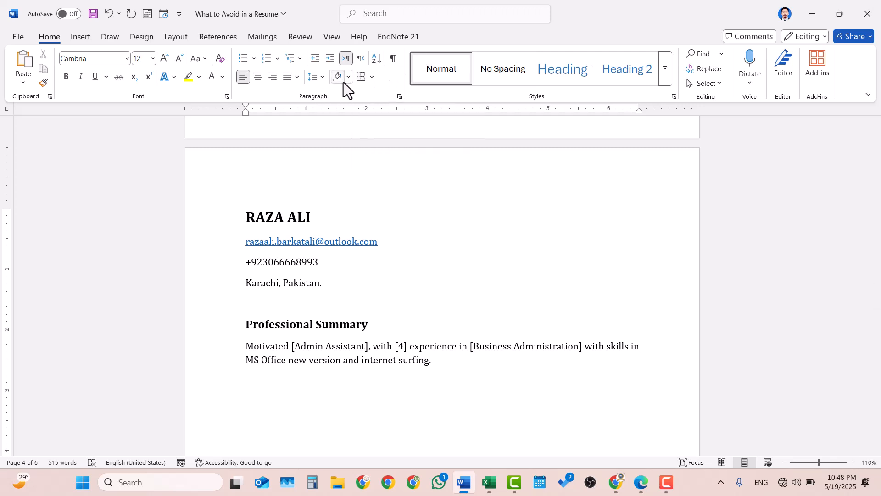
{"action": "key", "text": "Return"}
{"action": "left_click", "coordinate": [365, 73]}
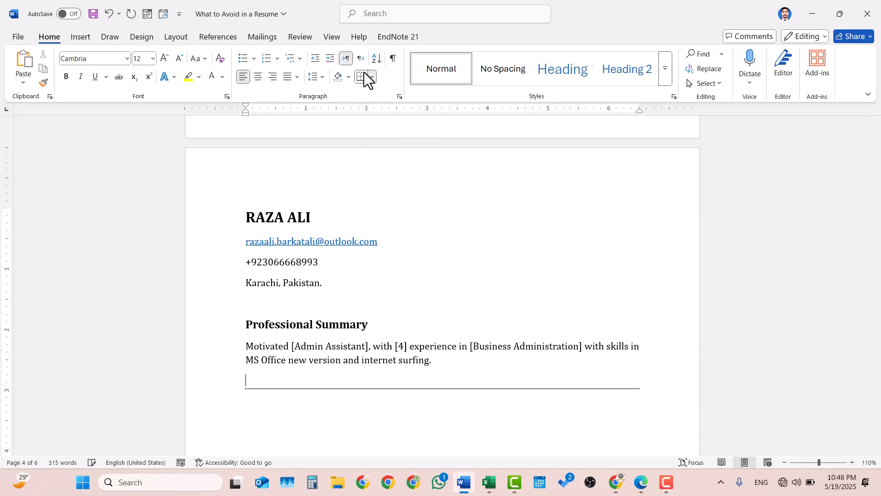
{"action": "left_click", "coordinate": [284, 413]}
{"action": "key", "text": "ctrl+b"}
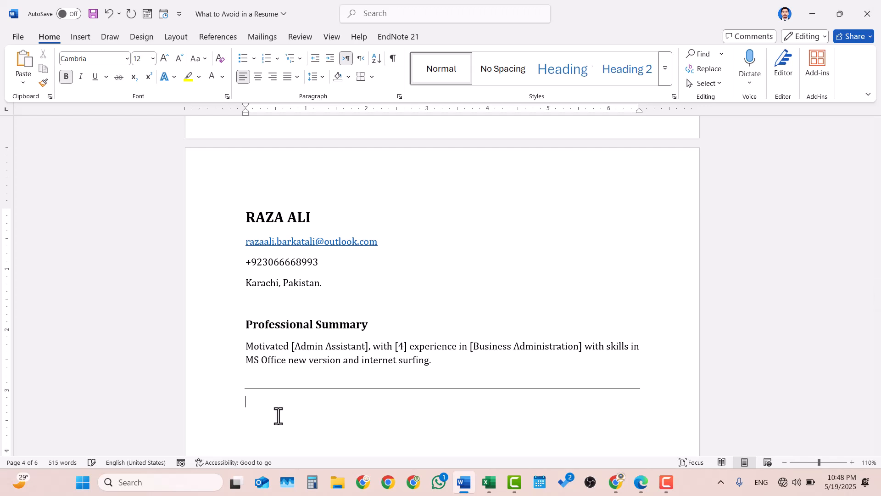
{"action": "key", "text": "ctrl+bracketright"}
{"action": "type", "text": "Experiance"}
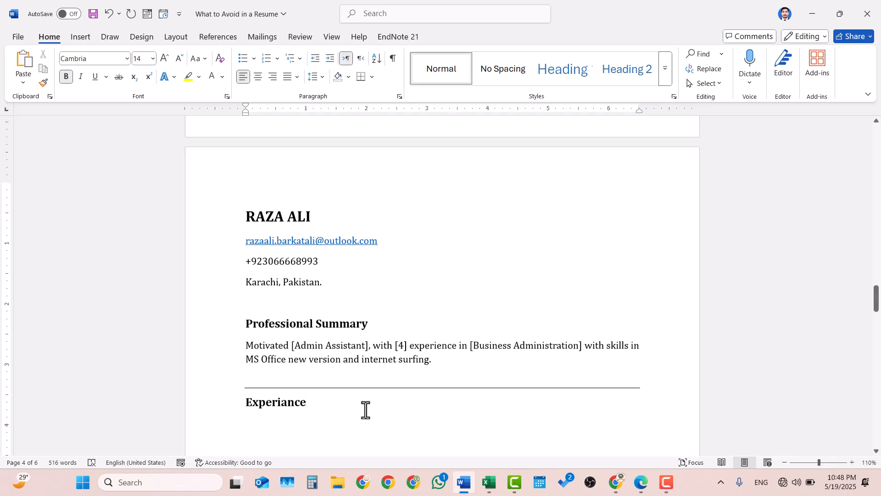
{"action": "scroll", "coordinate": [364, 408], "scroll_direction": "down", "scroll_amount": 3}
{"action": "key", "text": "Return"}
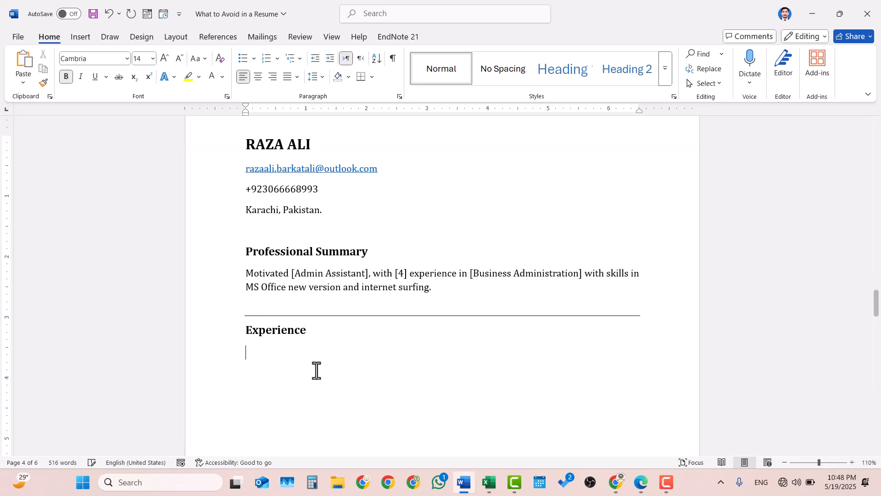
{"action": "key", "text": "ctrl+z"}
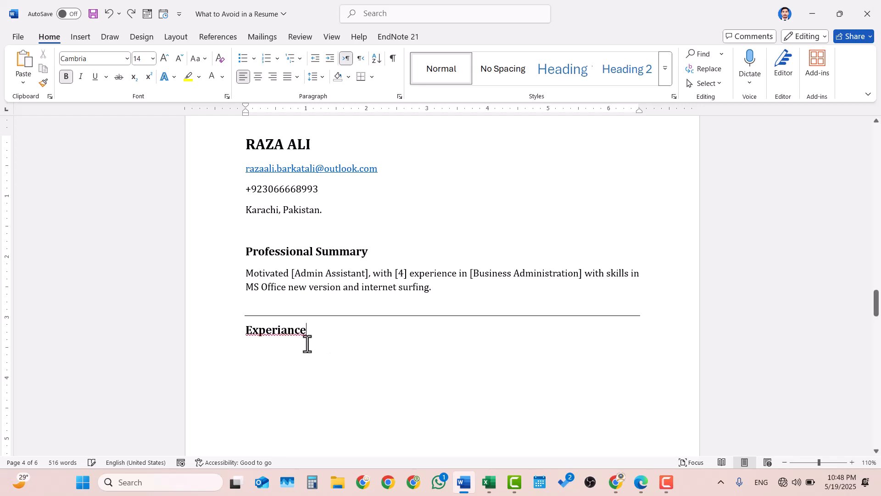
{"action": "right_click", "coordinate": [289, 330]}
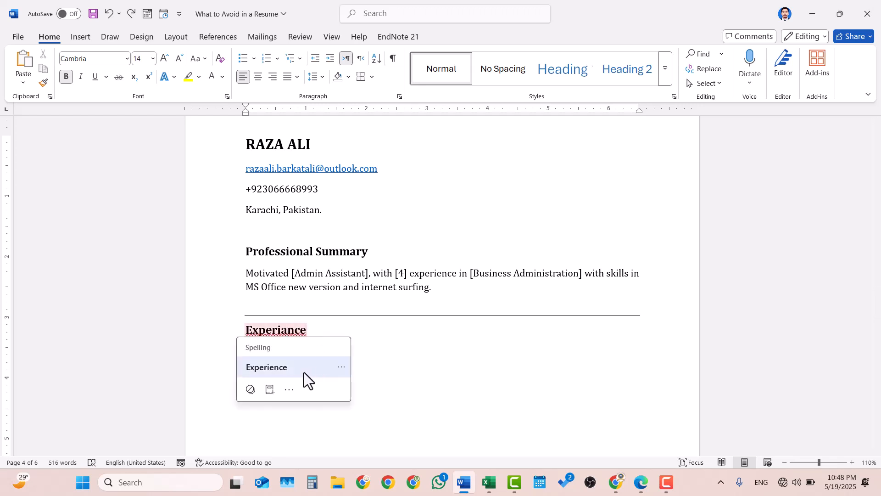
{"action": "left_click", "coordinate": [303, 367]}
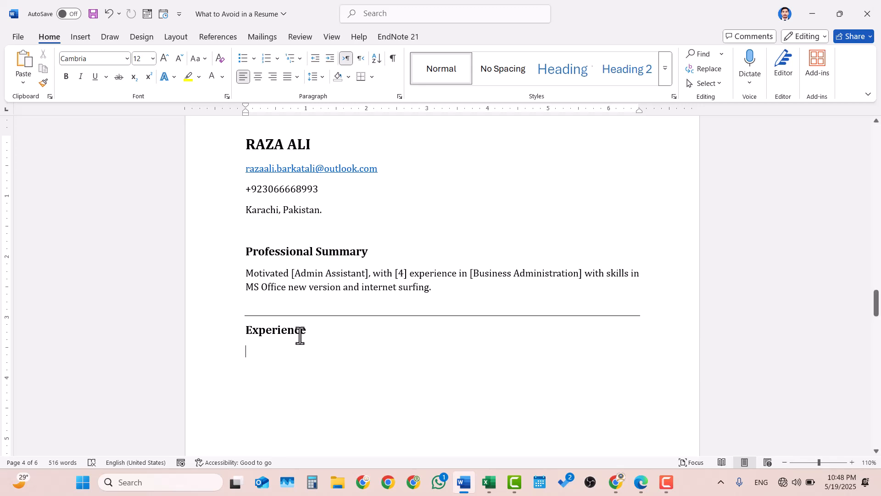
{"action": "left_click", "coordinate": [300, 332]}
Type the bold job title 'Admin Assistant' on the empty line under Experience.
{"action": "left_click", "coordinate": [247, 352]}
{"action": "key", "text": "ctrl+b"}
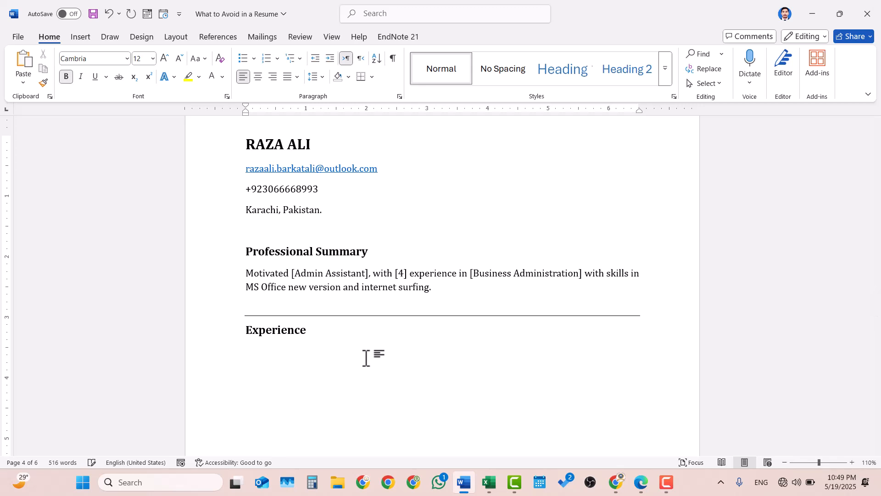
{"action": "type", "text": "A"}
{"action": "type", "text": "d"}
{"action": "key", "text": "BackSpace"}
{"action": "type", "text": "dmin Assistant"}
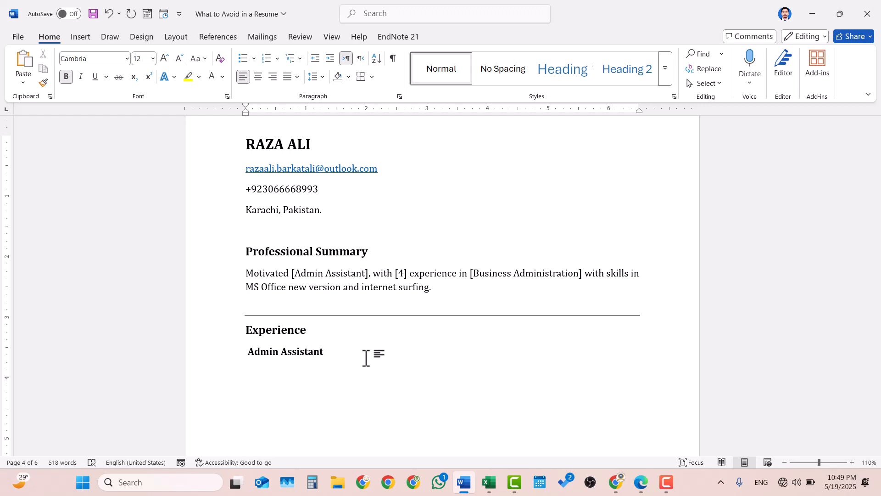
{"action": "key", "text": "Return"}
Add a dash and the italic, non-bold 'ORGANIZATION NAME' placeholder, then start a new line.
{"action": "type", "text": "-"}
{"action": "key", "text": "ctrl+b"}
{"action": "key", "text": "ctrl+i"}
{"action": "type", "text": "O"}
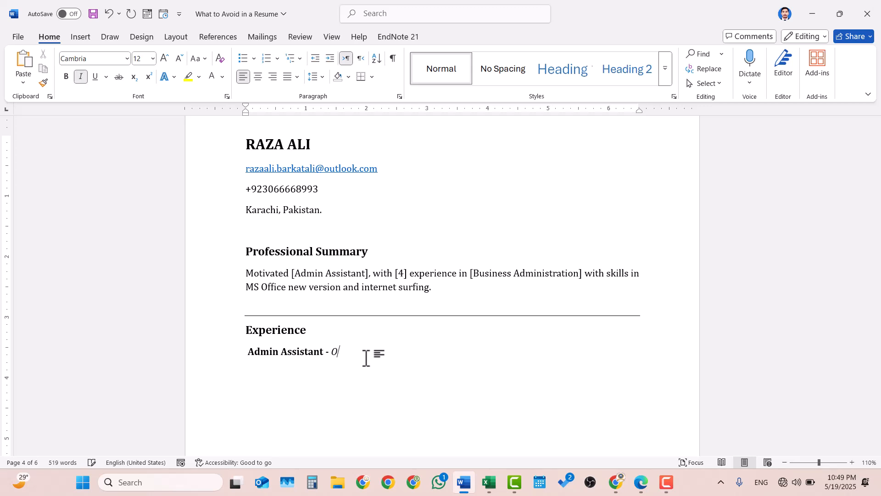
{"action": "type", "text": "RGANIZATION NAME"}
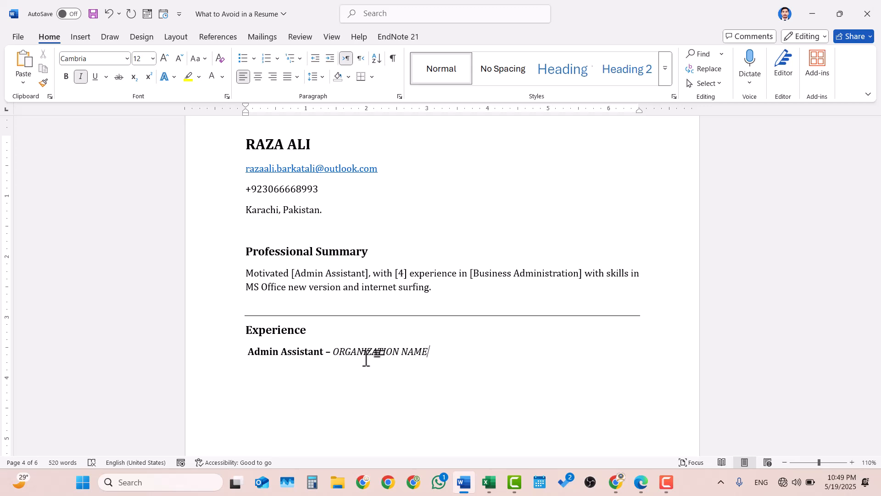
{"action": "key", "text": "Return"}
{"action": "key", "text": "ctrl+i"}
Add 'Karachi, Pakistan.' with 'March 2022 - Till Date' tabbed to the right on one line.
{"action": "type", "text": "Karach"}
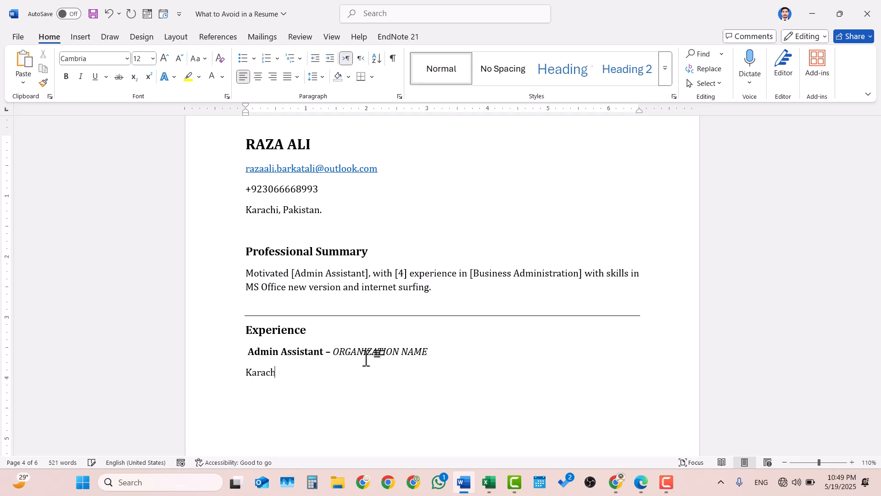
{"action": "type", "text": "i, Pakistan."}
{"action": "key", "text": "Tab"}
{"action": "key", "text": "Tab"}
{"action": "type", "text": "March"}
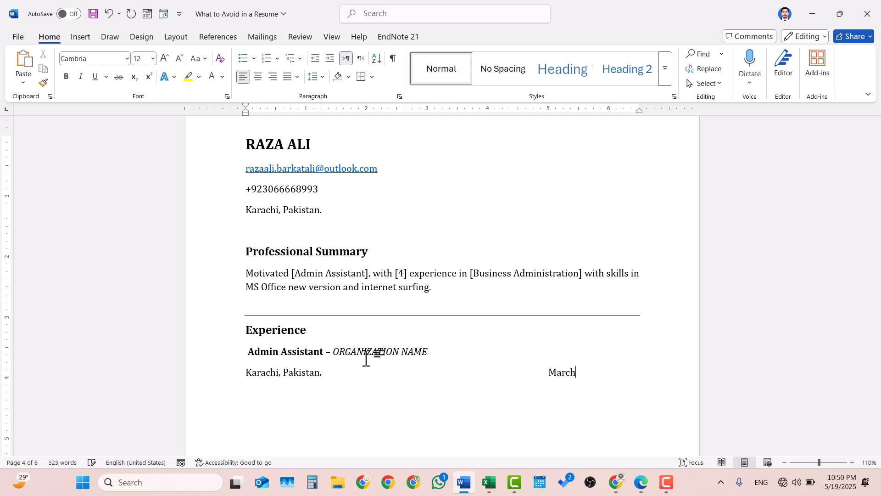
{"action": "type", "text": " 202"}
{"action": "type", "text": "2 -"}
{"action": "type", "text": " T"}
{"action": "type", "text": "ill D"}
{"action": "type", "text": "ate"}
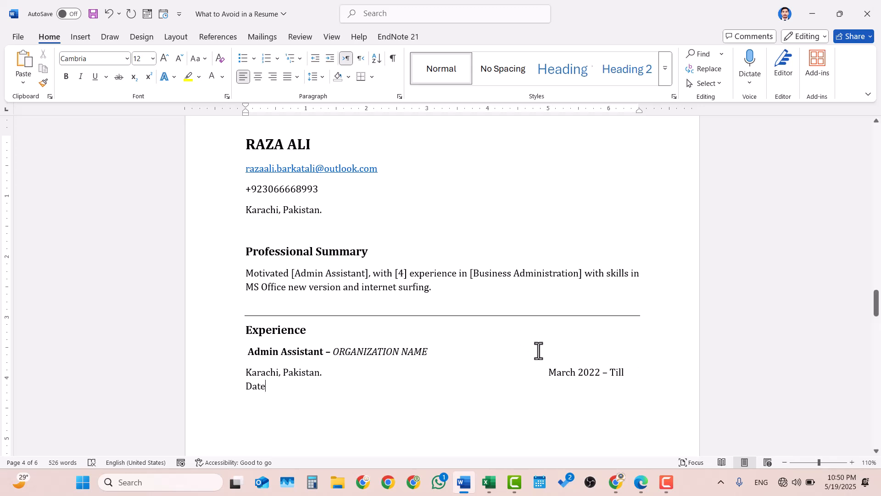
{"action": "left_click", "coordinate": [545, 373]}
{"action": "key", "text": "BackSpace"}
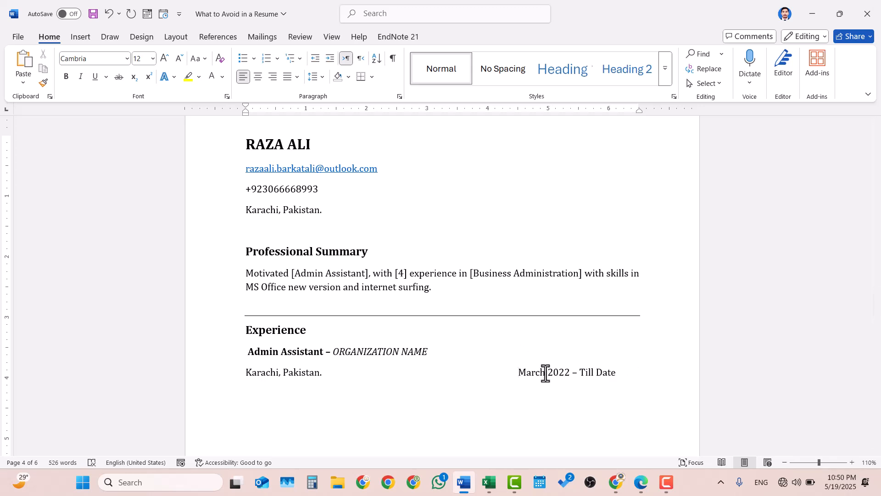
{"action": "left_click", "coordinate": [619, 377]}
{"action": "key", "text": "Return"}
Start a bulleted list with 'Managed Office Record in hard & soft.', correcting the spelling of Managed.
{"action": "scroll", "coordinate": [526, 385], "scroll_direction": "down", "scroll_amount": 3}
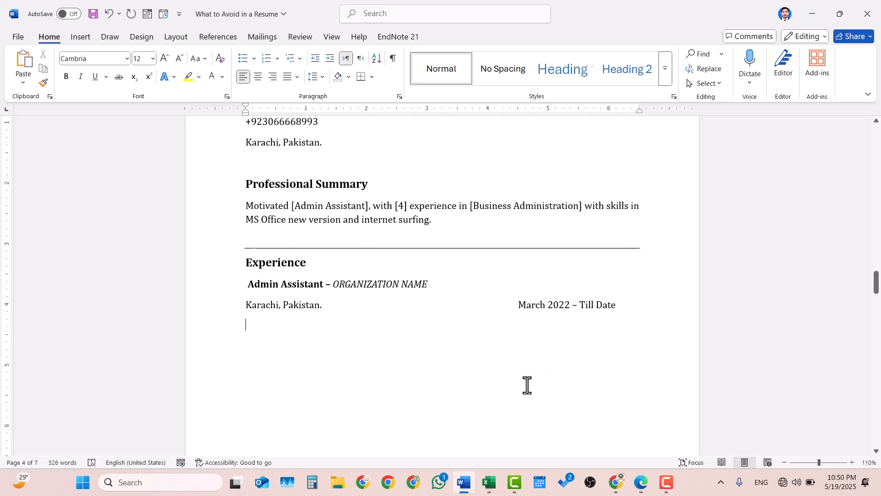
{"action": "left_click", "coordinate": [244, 60]}
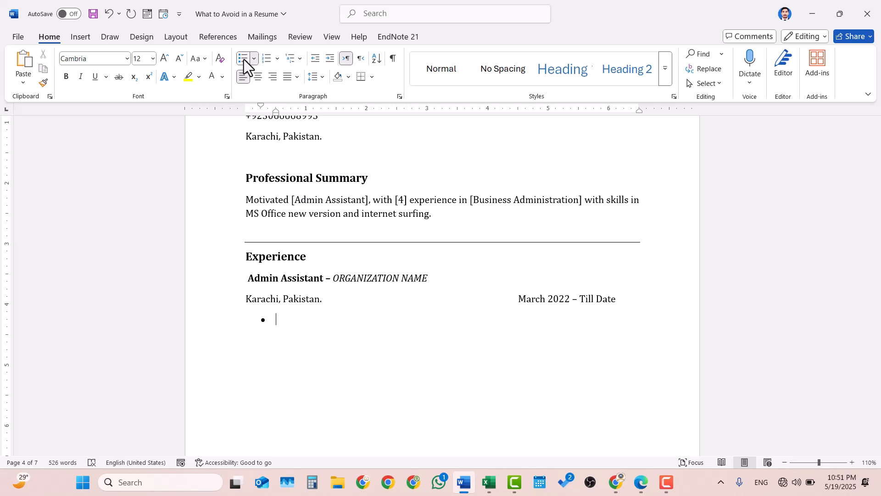
{"action": "type", "text": "Manged Office"}
{"action": "right_click", "coordinate": [297, 320]}
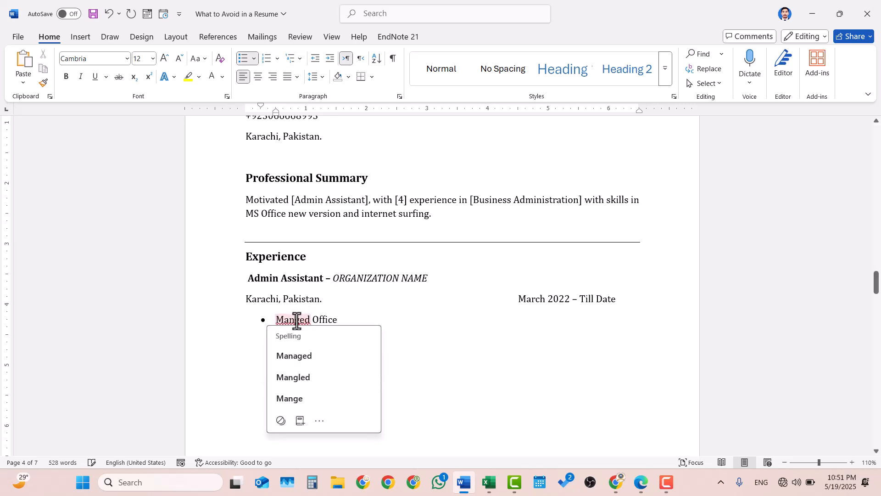
{"action": "type", "text": "aged Office "}
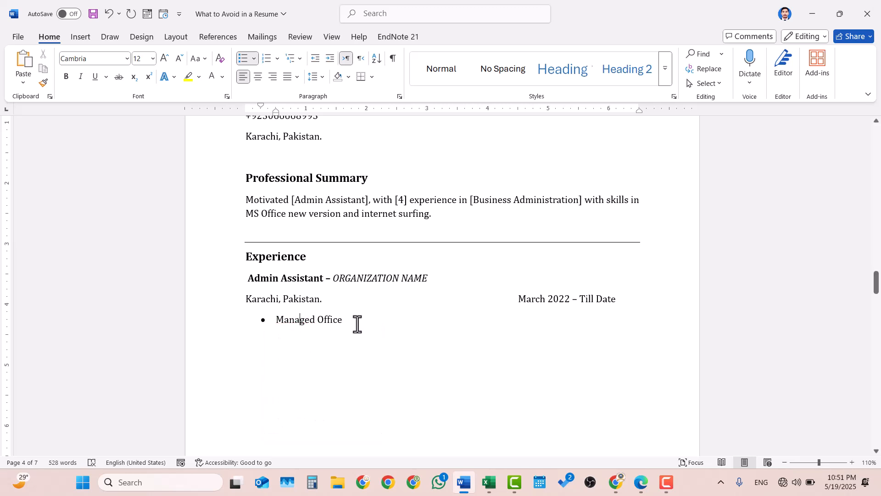
{"action": "type", "text": "Record in hard &"}
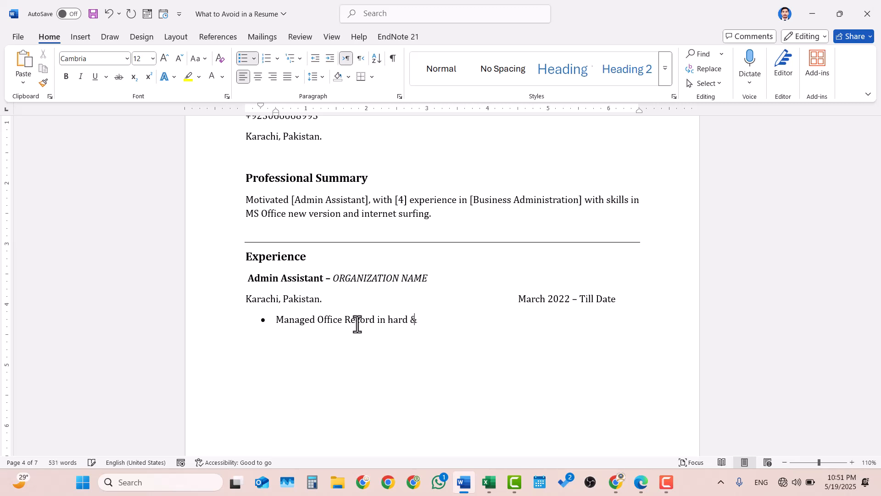
{"action": "type", "text": " soft."}
Add the bullet 'Organize Files as per office requirement.' and end the list.
{"action": "key", "text": "Return"}
{"action": "type", "text": "Organize"}
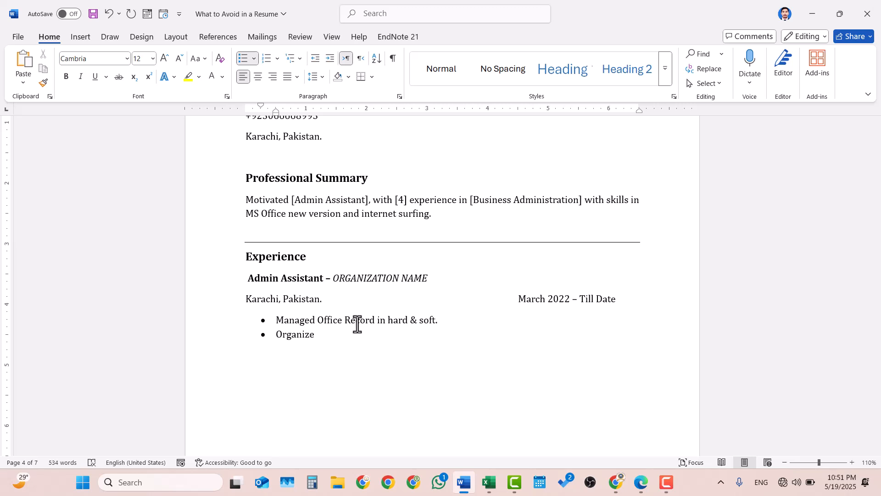
{"action": "type", "text": " Files as per office Critera"}
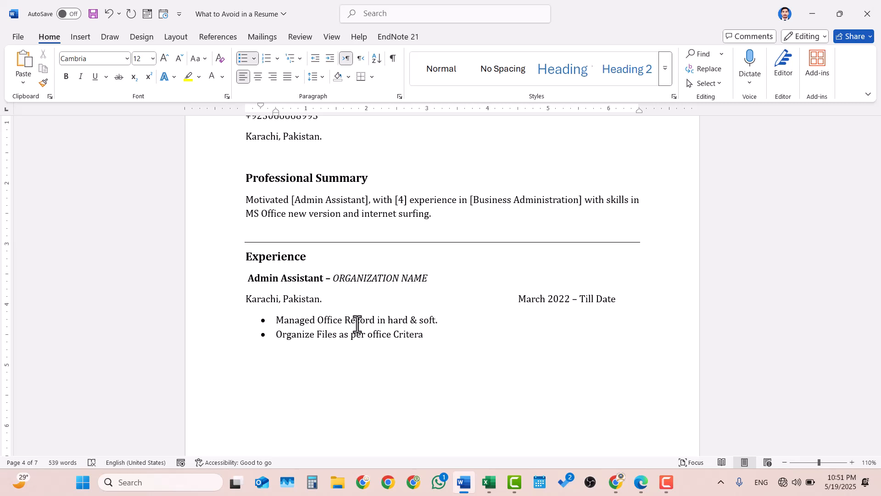
{"action": "key", "text": "BackSpace"}
{"action": "key", "text": "BackSpace"}
{"action": "key", "text": "BackSpace"}
{"action": "key", "text": "BackSpace"}
{"action": "key", "text": "BackSpace"}
{"action": "key", "text": "BackSpace"}
{"action": "key", "text": "BackSpace"}
{"action": "type", "text": "R"}
{"action": "key", "text": "BackSpace"}
{"action": "type", "text": "requirement."}
{"action": "key", "text": "Return"}
{"action": "key", "text": "BackSpace"}
{"action": "scroll", "coordinate": [430, 328], "scroll_direction": "up", "scroll_amount": 1}
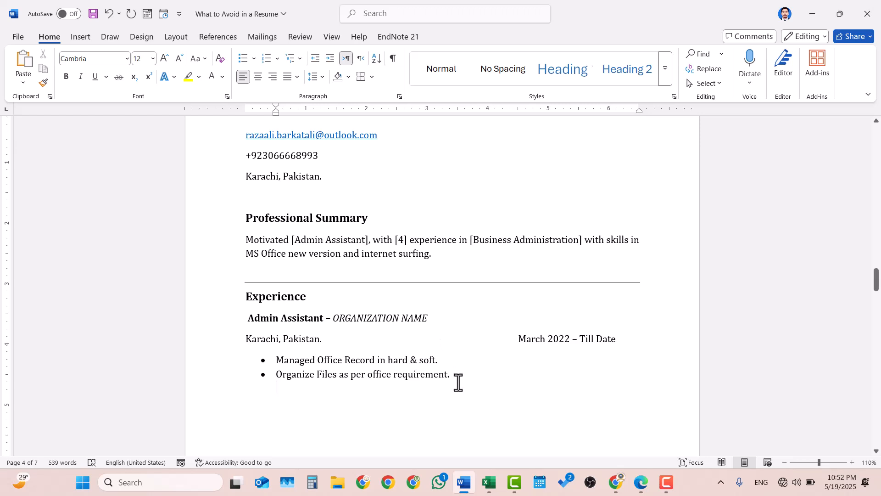
Leave the list and add the bold title 'Data Entry Operator –' with italic 'ORGANIZATION NAME'.
{"action": "key", "text": "BackSpace"}
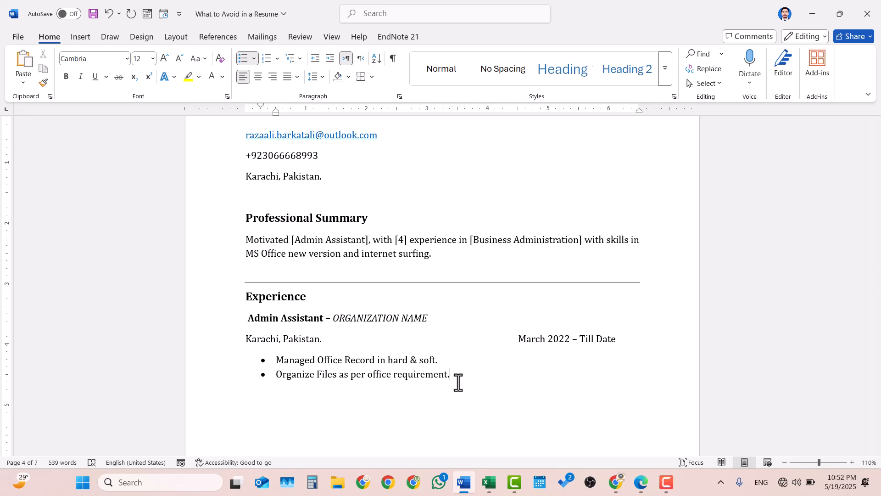
{"action": "key", "text": "Return"}
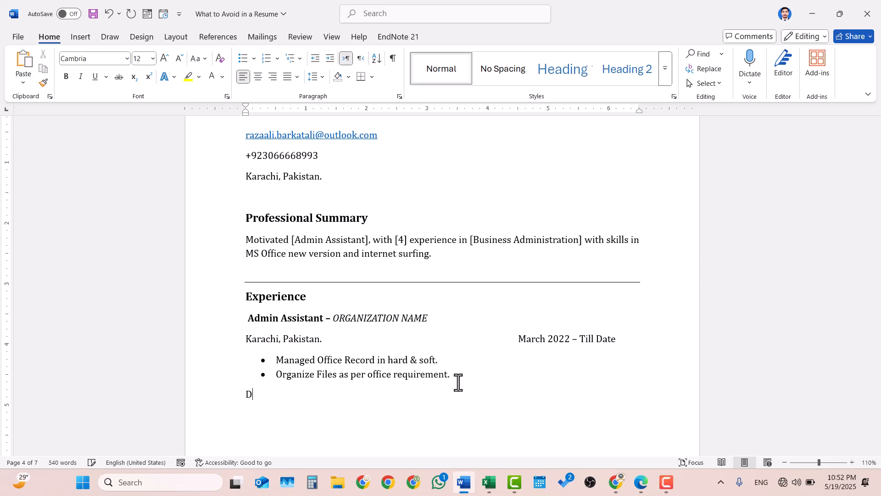
{"action": "key", "text": "ctrl+b"}
{"action": "type", "text": "Data Entry "}
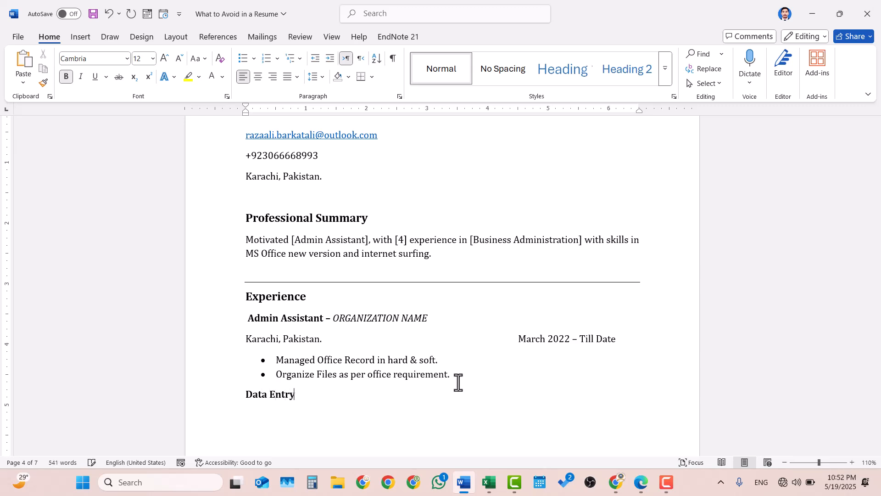
{"action": "type", "text": "Operator -"}
{"action": "key", "text": "ctrl+i"}
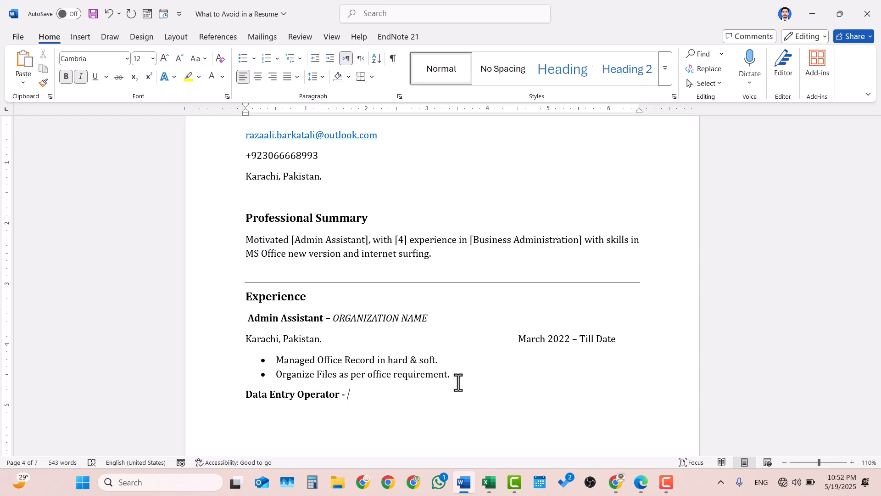
{"action": "key", "text": "ctrl+b"}
{"action": "type", "text": "ORGANIZ"}
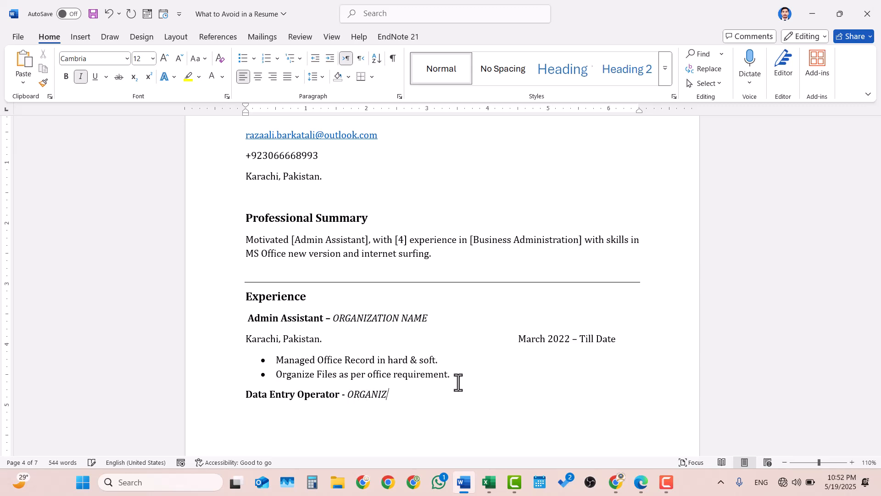
{"action": "type", "text": "ATION "}
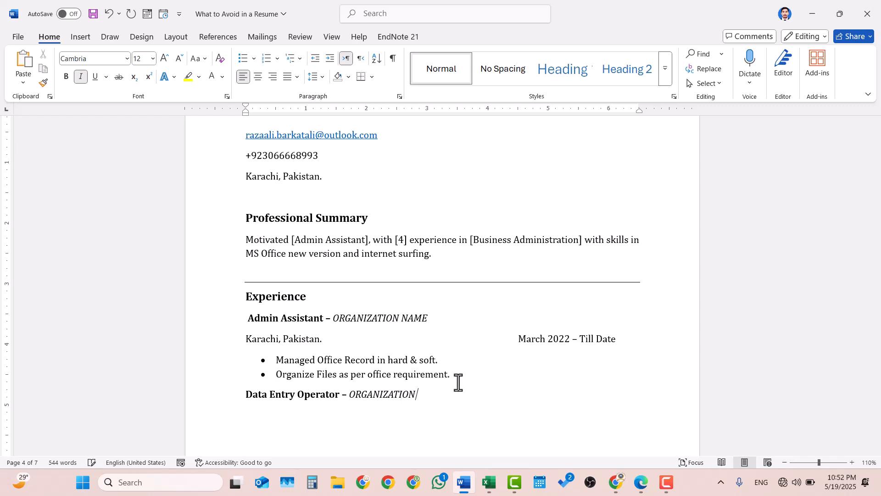
{"action": "type", "text": "NAME"}
{"action": "key", "text": "Return"}
Add the plain line 'Karachi, Pakistan.' with 'August 2020 – Feb 2022' tabbed to the right.
{"action": "type", "text": "Karachi"}
{"action": "key", "text": "shift+Left"}
{"action": "key", "text": "shift+Left"}
{"action": "key", "text": "shift+Left"}
{"action": "key", "text": "shift+Left"}
{"action": "key", "text": "shift+Left"}
{"action": "key", "text": "shift+Left"}
{"action": "key", "text": "shift+Left"}
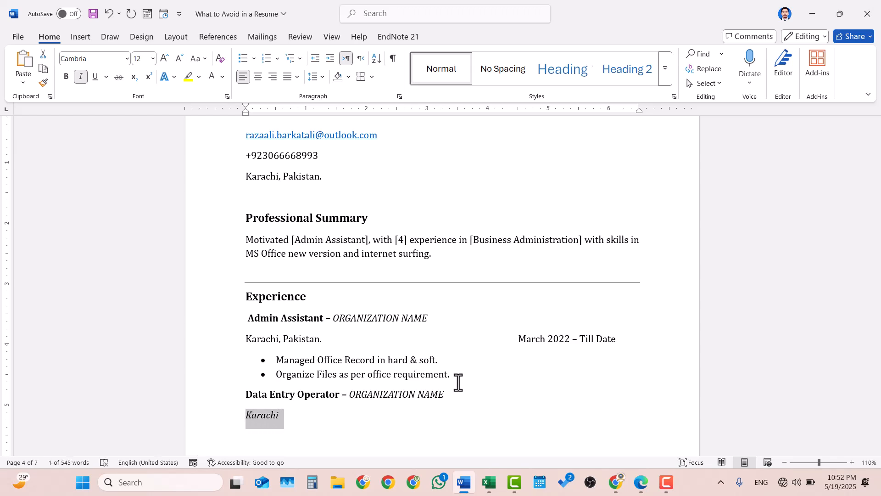
{"action": "key", "text": "ctrl+i"}
{"action": "key", "text": "Down"}
{"action": "key", "text": "Up"}
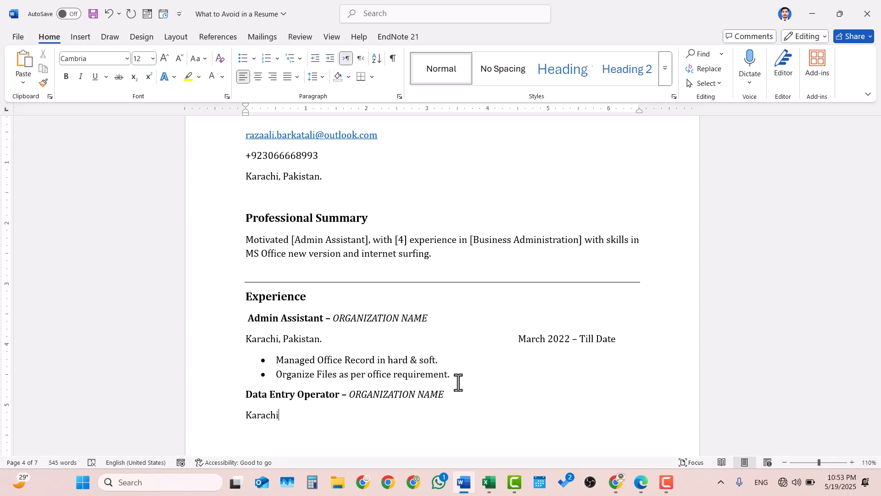
{"action": "type", "text": ", Pakistan."}
{"action": "key", "text": "Tab"}
{"action": "type", "text": "August 20"}
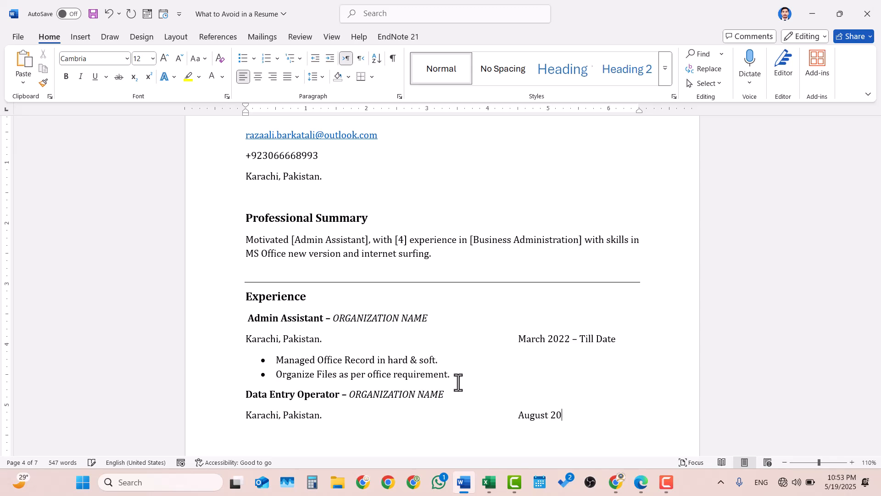
{"action": "type", "text": "22"}
{"action": "key", "text": "BackSpace"}
{"action": "key", "text": "BackSpace"}
{"action": "type", "text": "0"}
{"action": "type", "text": " - "}
{"action": "type", "text": "Feb"}
{"action": "type", "text": " 202"}
{"action": "type", "text": "22"}
{"action": "key", "text": "Return"}
Paste the two copied duty bullets under the Data Entry Operator location line.
{"action": "scroll", "coordinate": [427, 386], "scroll_direction": "down", "scroll_amount": 3}
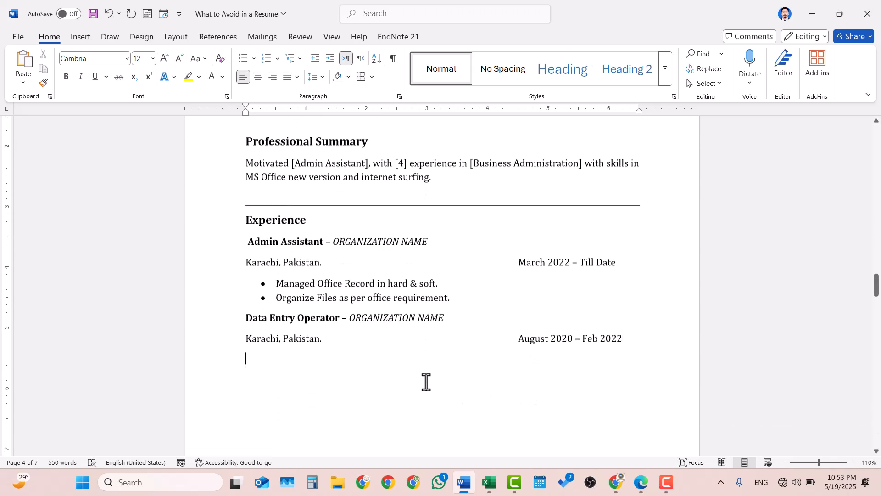
{"action": "left_click", "coordinate": [465, 297]}
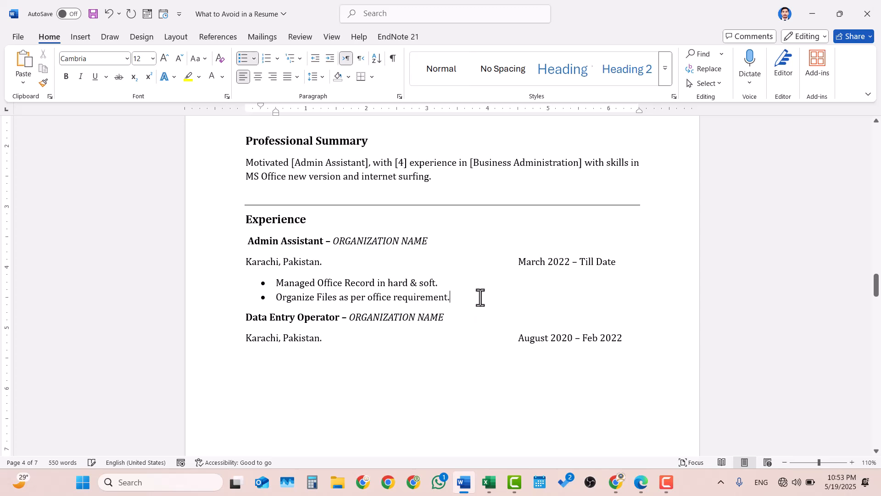
{"action": "left_click_drag", "start_coordinate": [480, 298], "coordinate": [285, 280]}
{"action": "key", "text": "ctrl+c"}
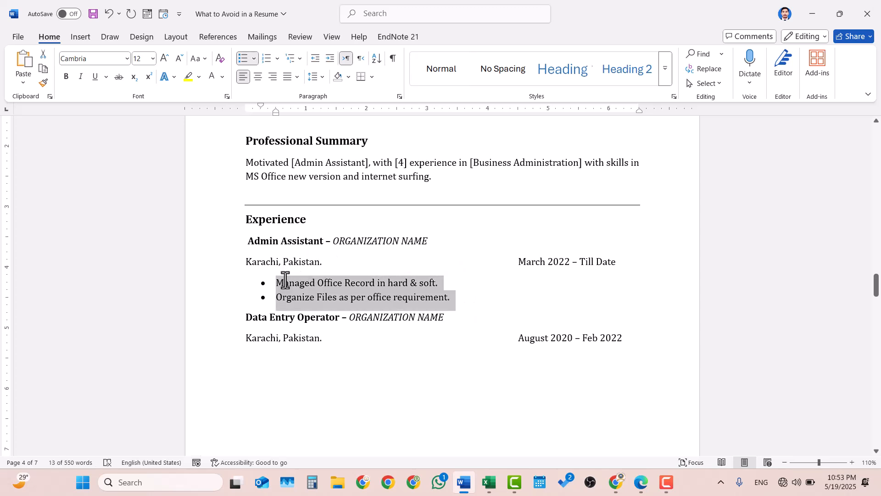
{"action": "left_click", "coordinate": [328, 361]}
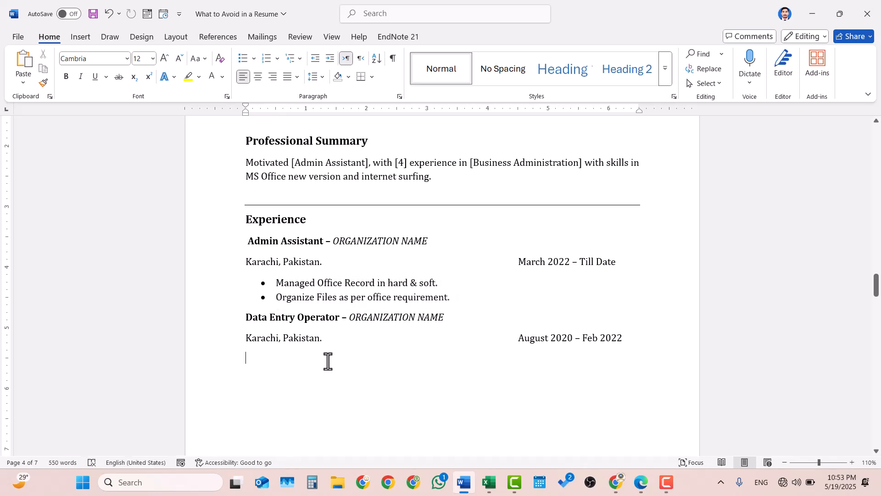
{"action": "key", "text": "ctrl+v"}
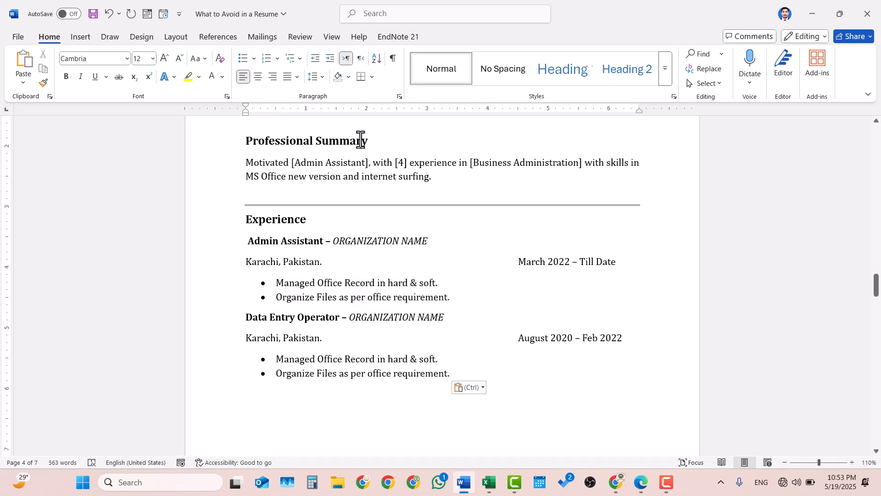
Apply a bottom border on the empty line below the bullets to close Experience.
{"action": "scroll", "coordinate": [360, 140], "scroll_direction": "down", "scroll_amount": 1}
{"action": "left_click", "coordinate": [252, 364]}
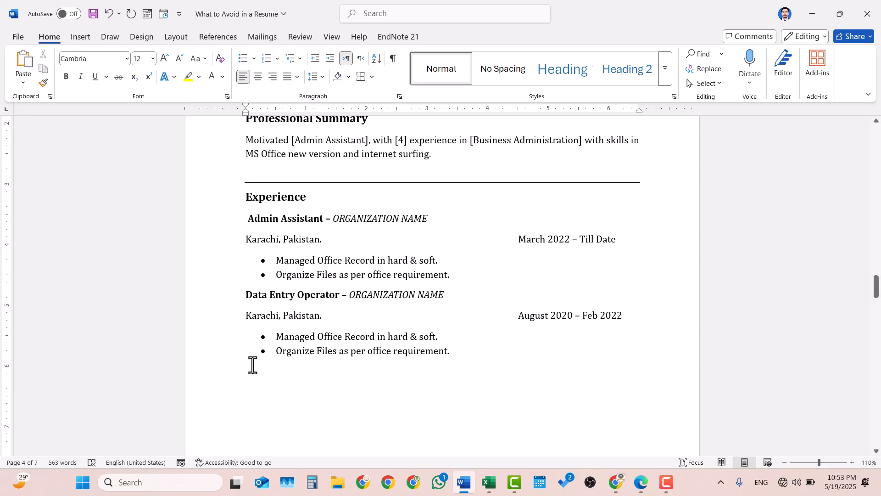
{"action": "left_click", "coordinate": [255, 383]}
{"action": "left_click", "coordinate": [361, 76]}
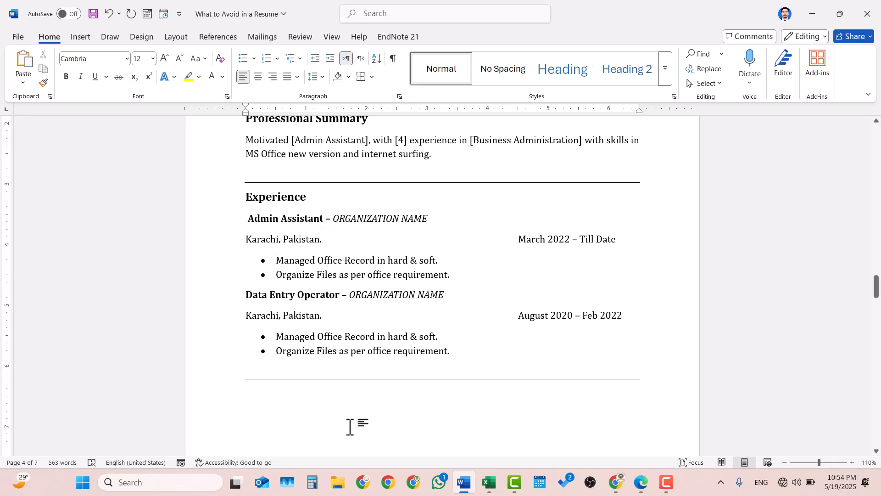
{"action": "type", "text": "Ed"}
{"action": "key", "text": "BackSpace"}
{"action": "key", "text": "BackSpace"}
Copy the Experience heading below the divider, retype it as 'Education', and start a new line.
{"action": "left_click_drag", "start_coordinate": [317, 198], "coordinate": [245, 207]}
{"action": "key", "text": "ctrl+c"}
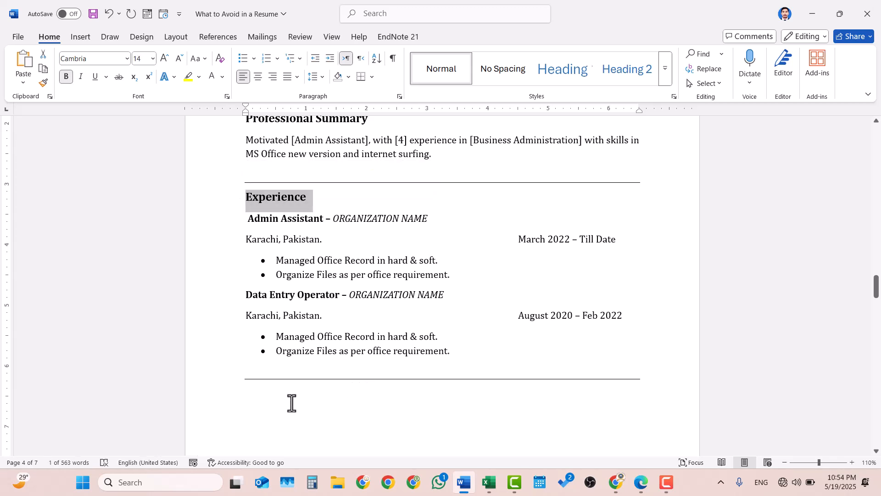
{"action": "left_click", "coordinate": [290, 403]}
{"action": "key", "text": "ctrl+v"}
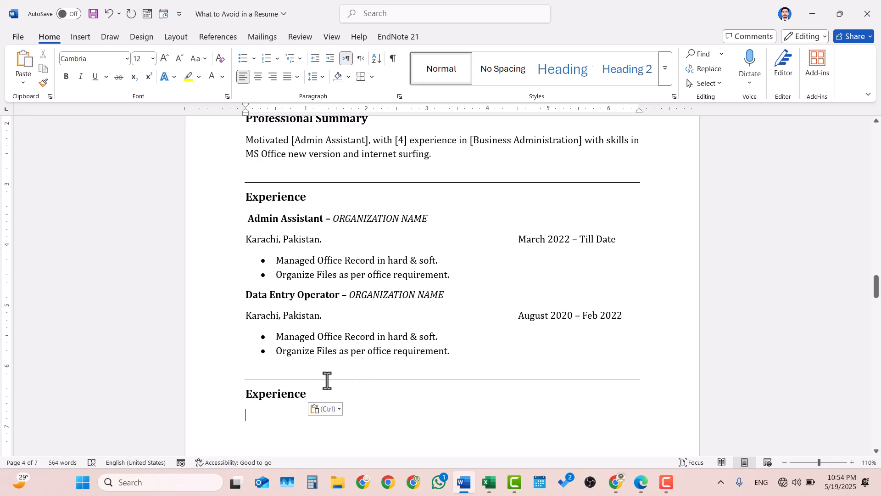
{"action": "left_click", "coordinate": [282, 389]}
{"action": "left_click_drag", "start_coordinate": [309, 396], "coordinate": [245, 399]}
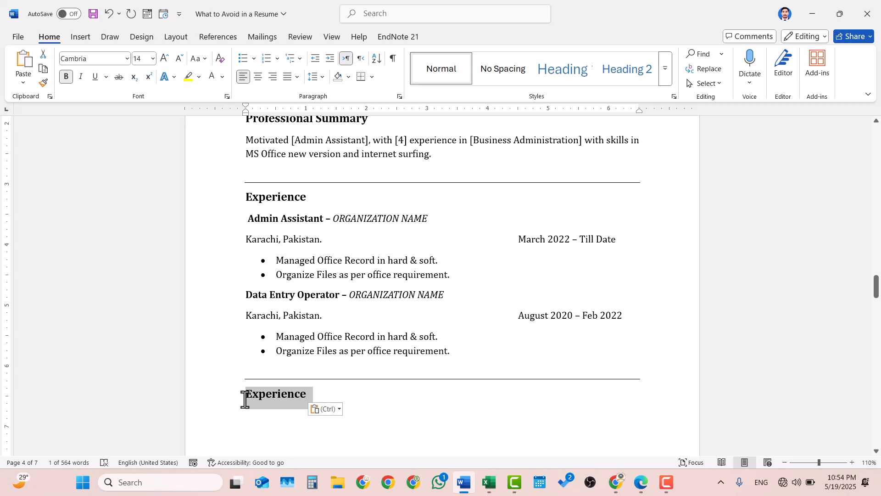
{"action": "type", "text": "E"}
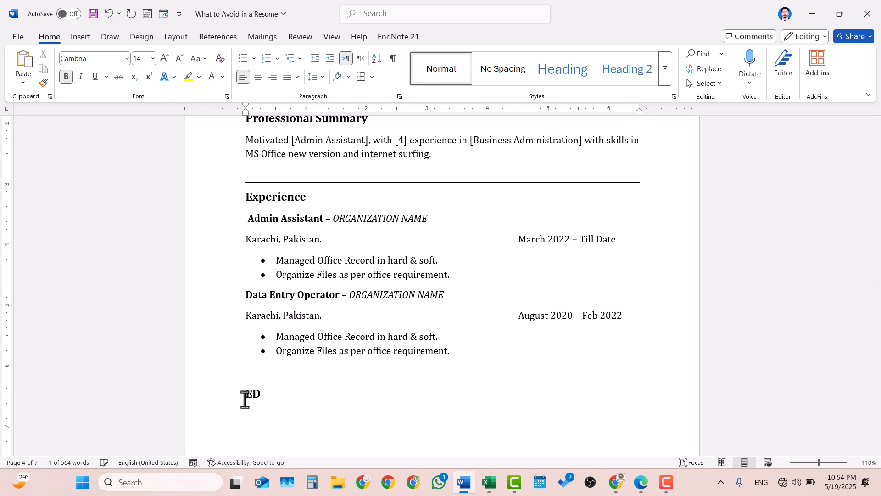
{"action": "type", "text": "ducatio"}
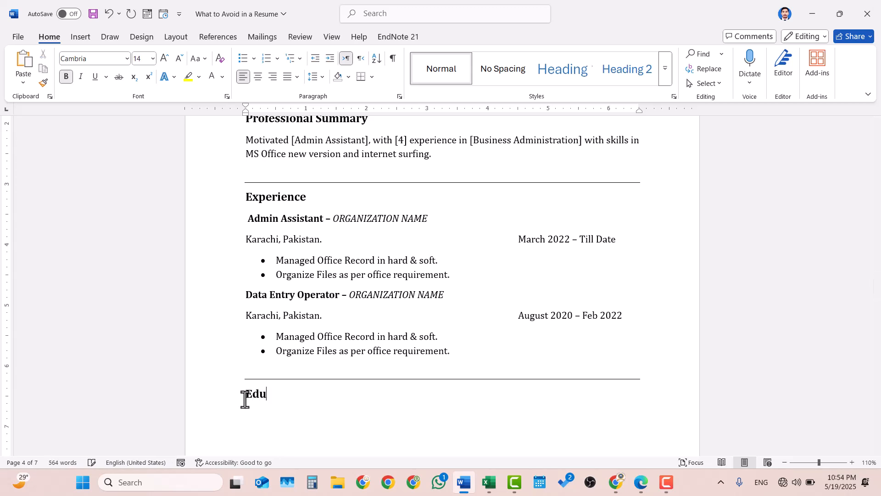
{"action": "type", "text": "n"}
{"action": "key", "text": "Return"}
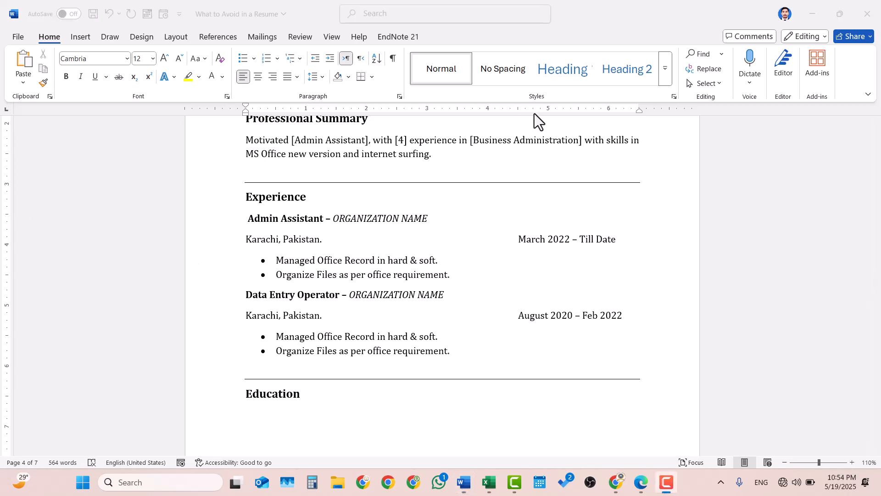
Type the bold word 'Graduation' under Education, correcting its spelling via the suggestion.
{"action": "left_click", "coordinate": [298, 406]}
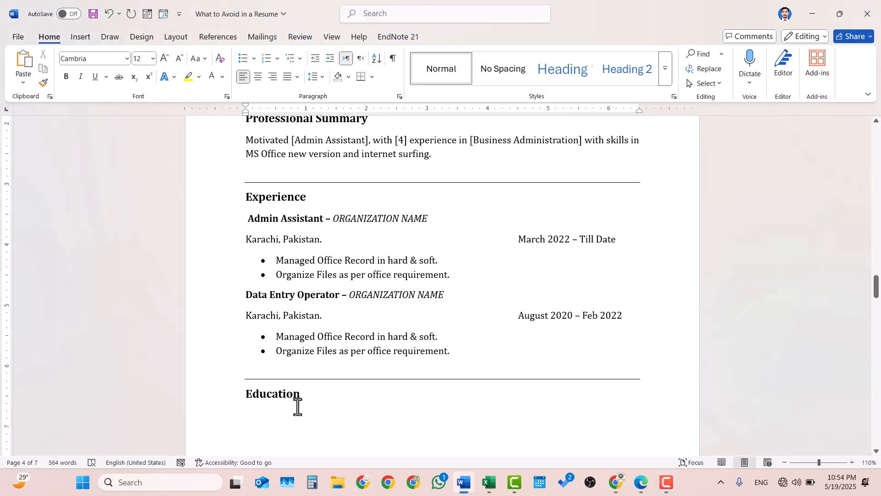
{"action": "type", "text": "Grd"}
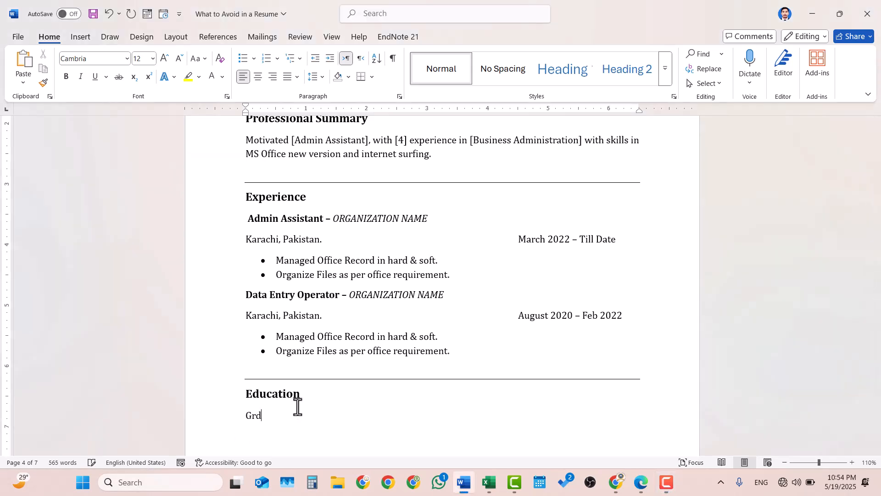
{"action": "type", "text": "uation"}
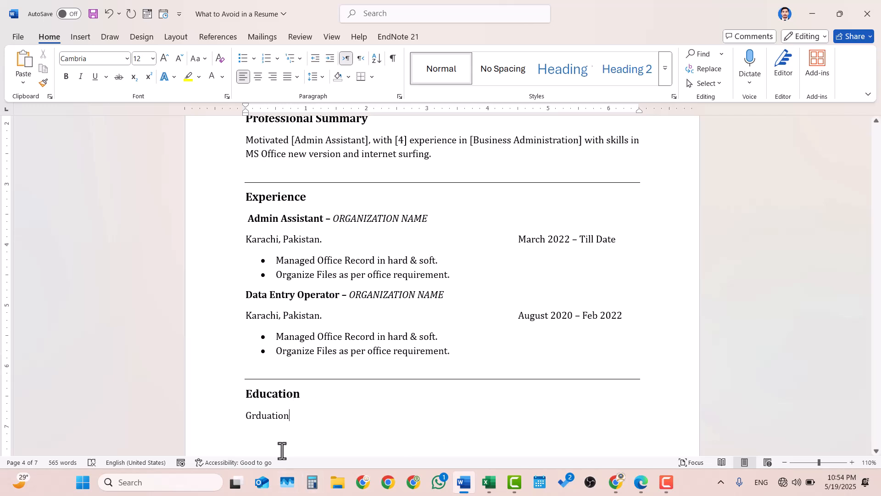
{"action": "double_click", "coordinate": [259, 419]}
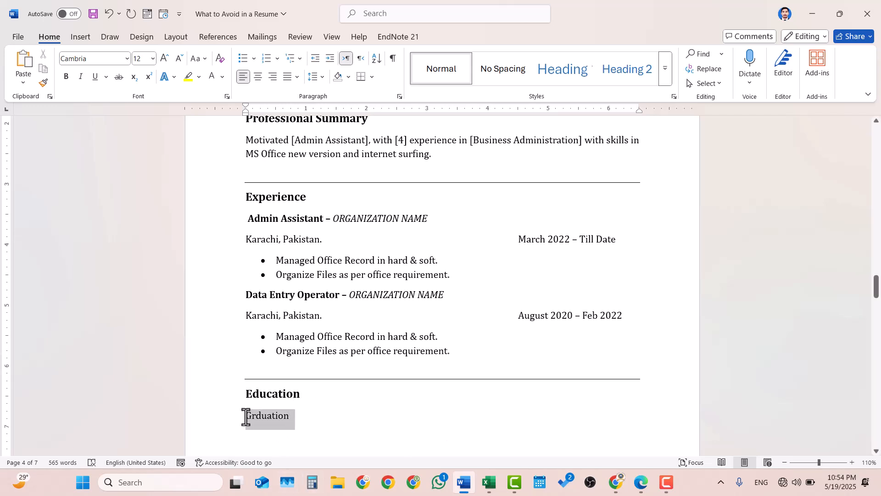
{"action": "key", "text": "ctrl+b"}
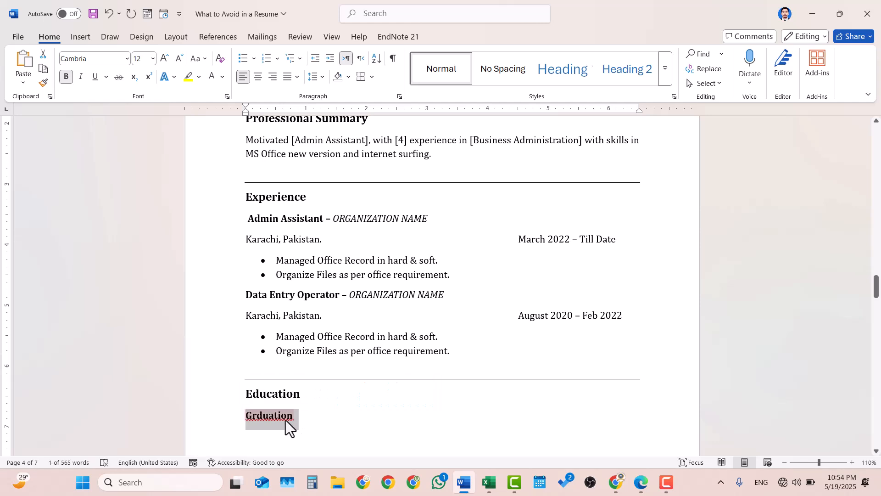
{"action": "right_click", "coordinate": [256, 418]}
{"action": "left_click", "coordinate": [255, 418]}
{"action": "type", "text": "ation"}
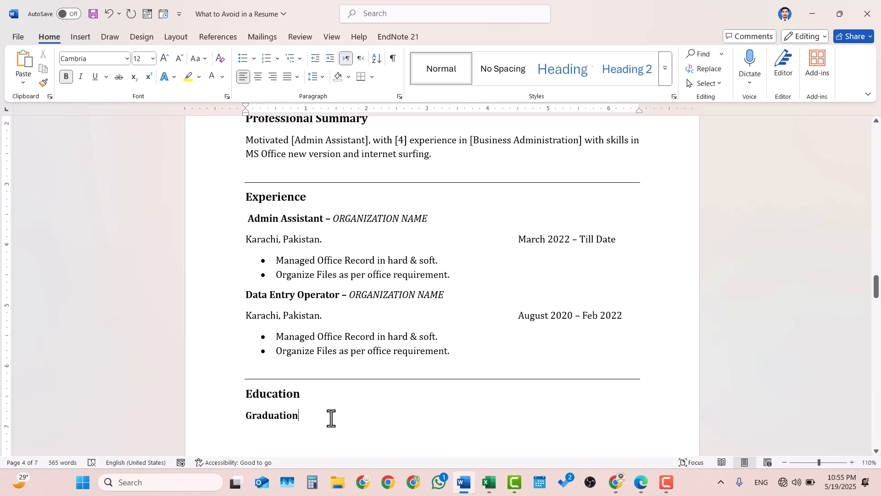
{"action": "type", "text": " -"}
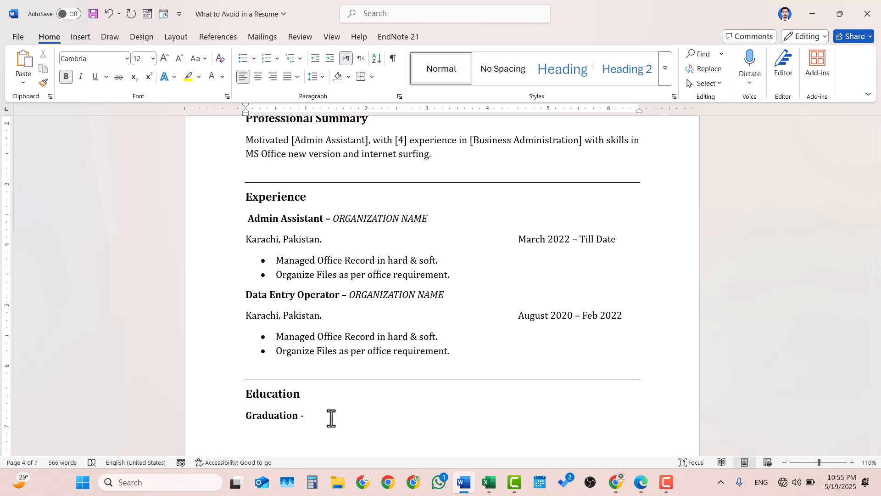
Follow it with 'Karachi university' in italic, non-bold text, then start a new line.
{"action": "key", "text": "ctrl+i"}
{"action": "type", "text": "Karachi university"}
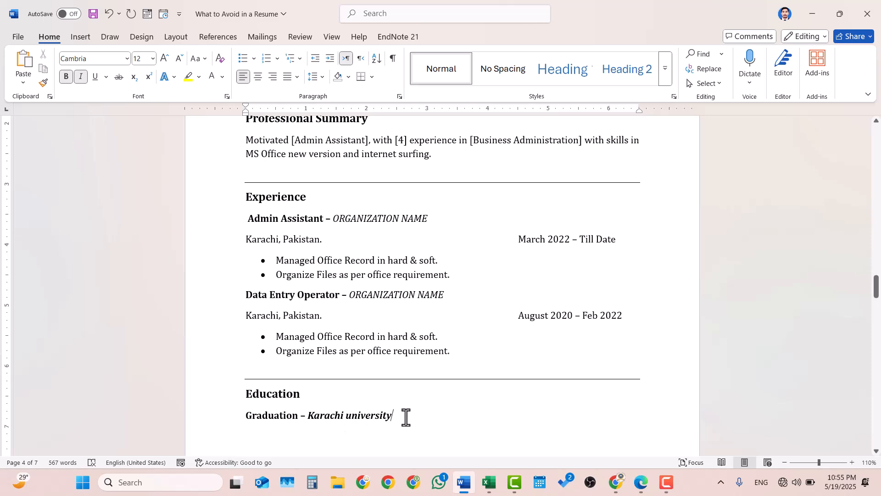
{"action": "left_click_drag", "start_coordinate": [405, 415], "coordinate": [309, 418]}
{"action": "key", "text": "ctrl+b"}
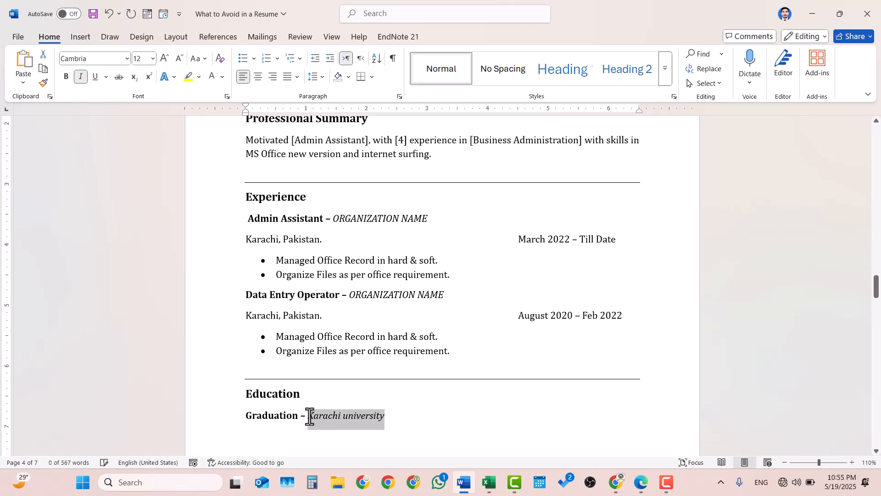
{"action": "left_click", "coordinate": [407, 415]}
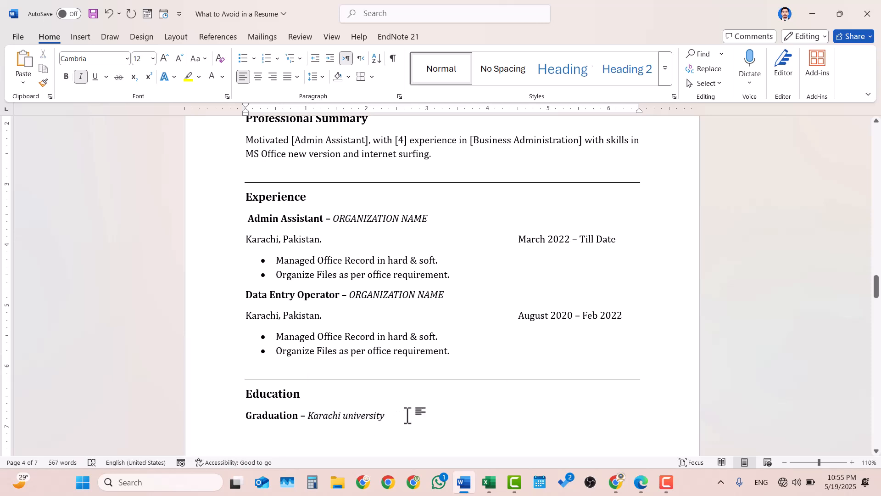
{"action": "key", "text": "Return"}
Add the non-italic line 'Karachi, Pakistan.' with '2020 - 2024' tabbed to the right.
{"action": "key", "text": "ctrl+i"}
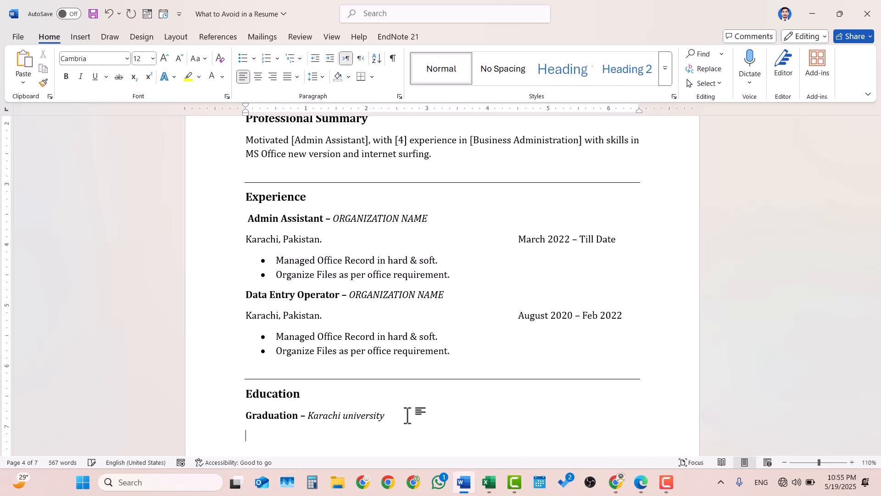
{"action": "type", "text": "Karachi, Pakistan."}
{"action": "key", "text": "Tab"}
{"action": "key", "text": "Tab"}
{"action": "key", "text": "Tab"}
{"action": "key", "text": "Tab"}
{"action": "key", "text": "Tab"}
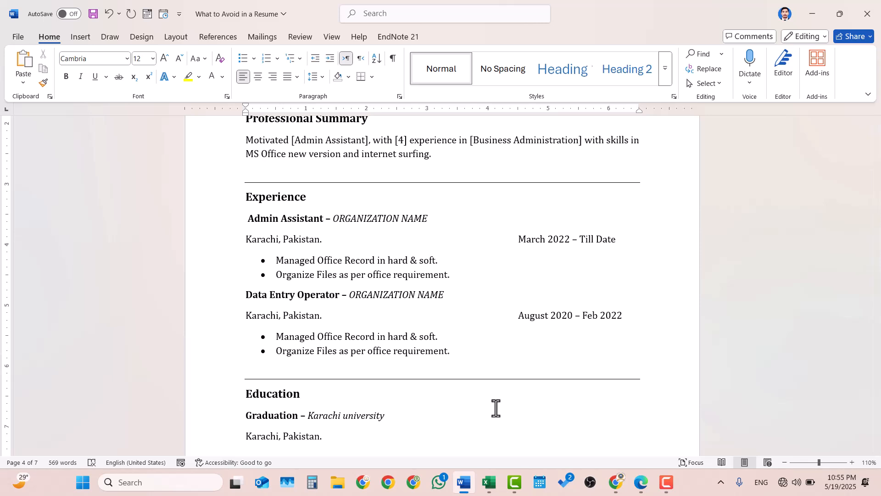
{"action": "type", "text": "2020 - 2024"}
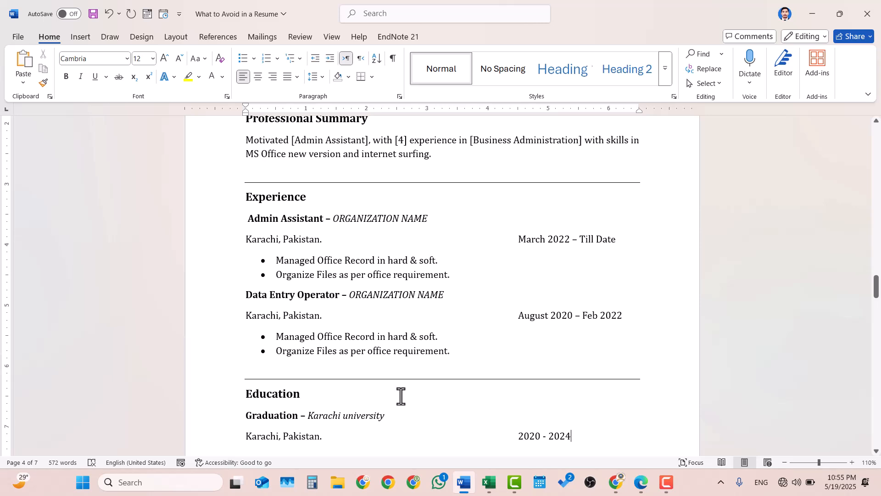
{"action": "scroll", "coordinate": [436, 395], "scroll_direction": "down", "scroll_amount": 3}
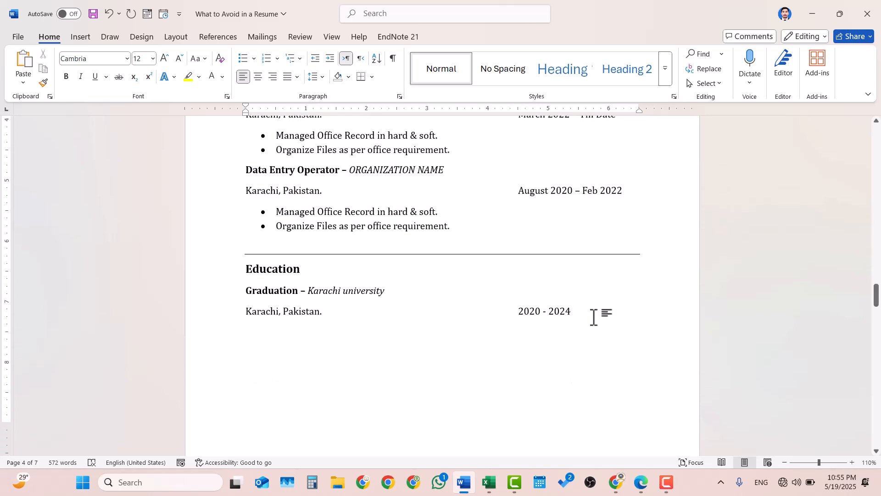
{"action": "key", "text": "Return"}
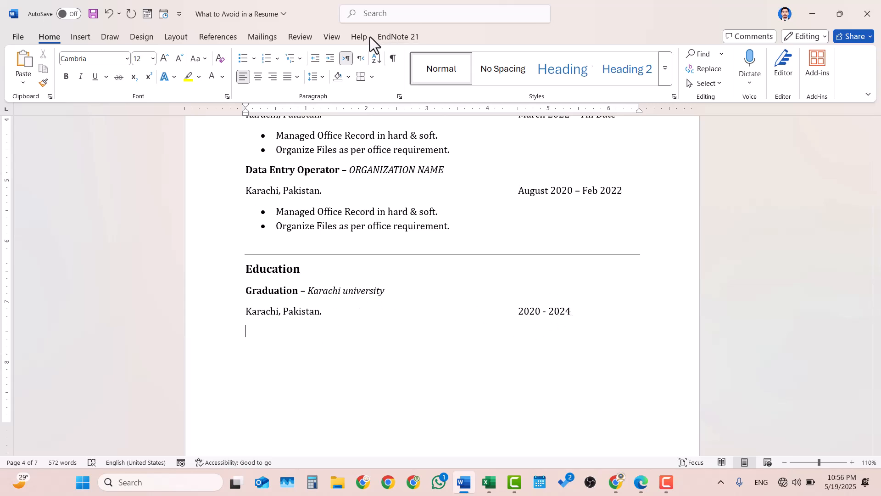
Add a bottom-border divider under Education and paste a copy of the Education block below it.
{"action": "left_click", "coordinate": [363, 76]}
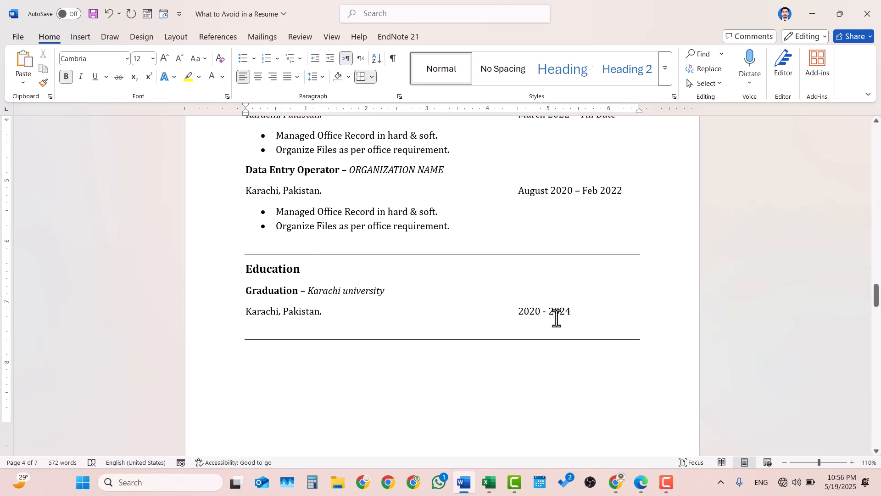
{"action": "left_click_drag", "start_coordinate": [592, 309], "coordinate": [257, 277]}
{"action": "key", "text": "ctrl+c"}
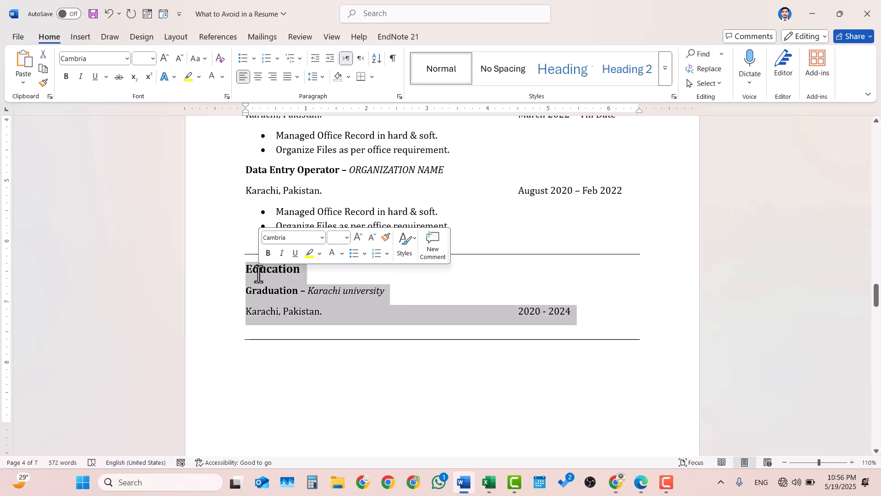
{"action": "left_click", "coordinate": [271, 361]}
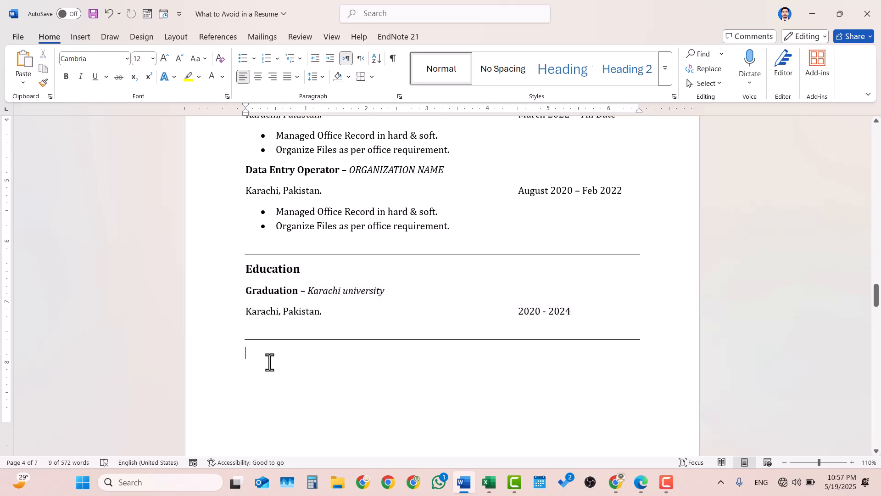
{"action": "key", "text": "ctrl+v"}
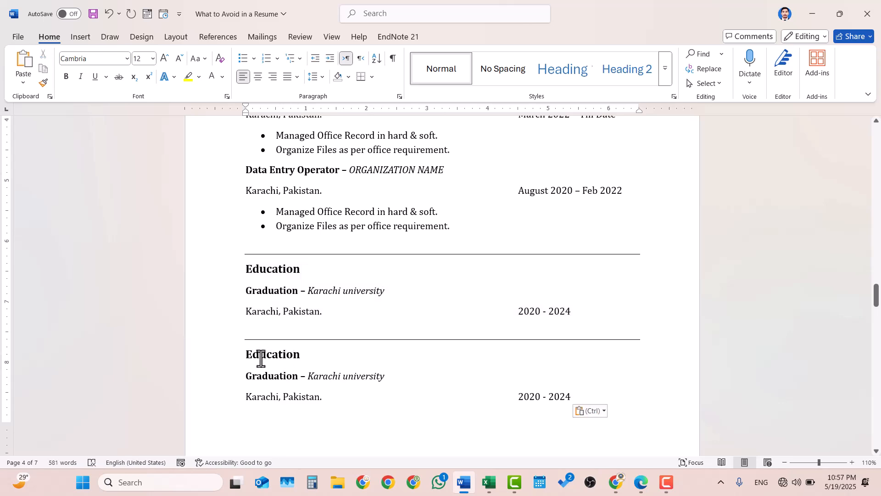
Retitle the copy 'Professional Education', replace Graduation with DAE and change 2024 to 2022.
{"action": "left_click", "coordinate": [246, 354]}
{"action": "type", "text": "Professional"}
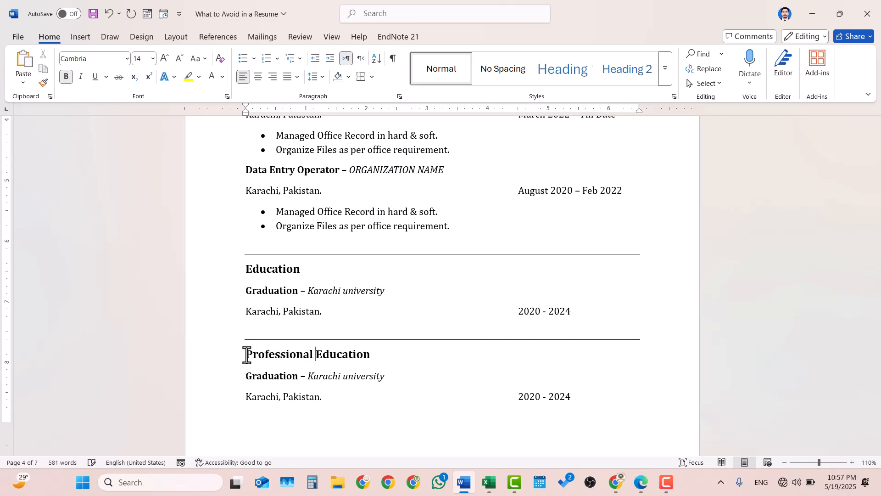
{"action": "double_click", "coordinate": [286, 381]}
{"action": "type", "text": "DAE"}
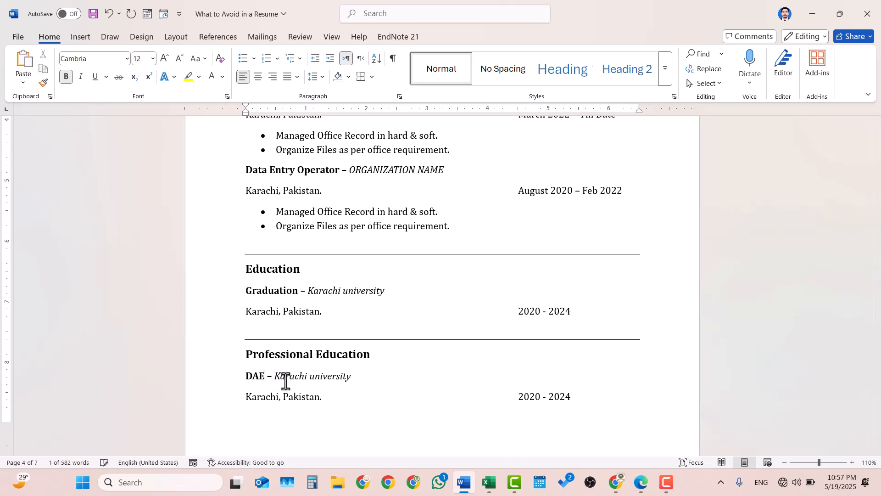
{"action": "left_click_drag", "start_coordinate": [356, 380], "coordinate": [288, 376]}
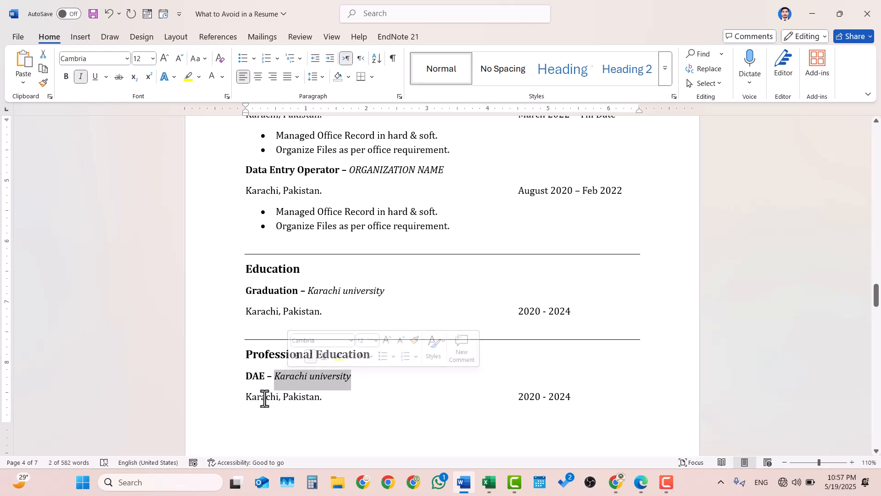
{"action": "left_click", "coordinate": [572, 398]}
{"action": "key", "text": "BackSpace"}
{"action": "type", "text": "2"}
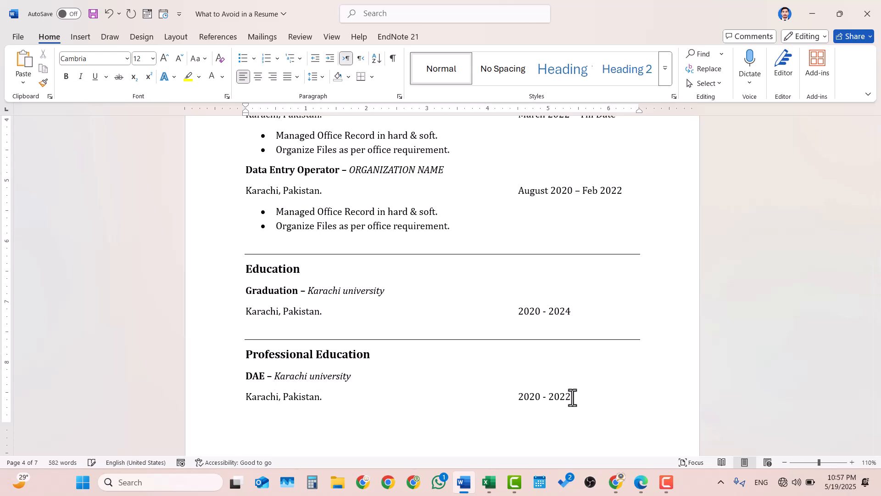
{"action": "scroll", "coordinate": [572, 397], "scroll_direction": "down", "scroll_amount": 5}
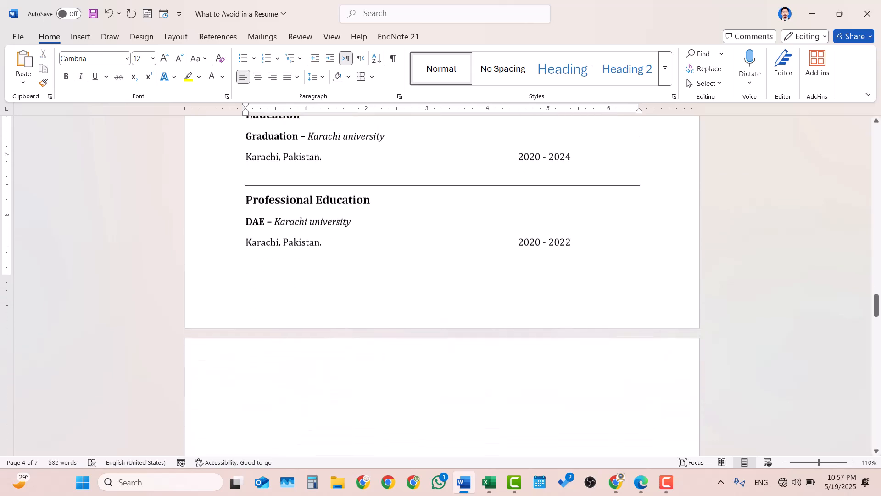
Review the Experience, Education and Professional Education headings for consistent formatting.
{"action": "scroll", "coordinate": [442, 284], "scroll_direction": "up", "scroll_amount": 9}
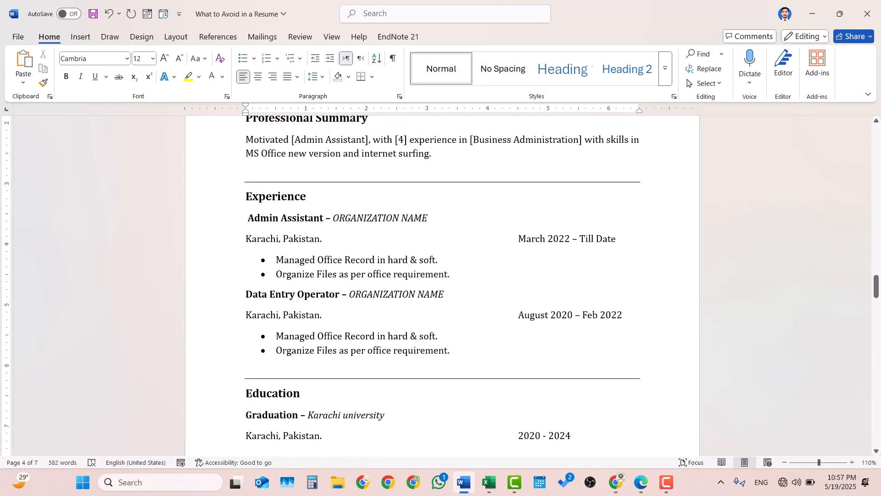
{"action": "scroll", "coordinate": [572, 397], "scroll_direction": "down", "scroll_amount": 4, "text": "ctrl"}
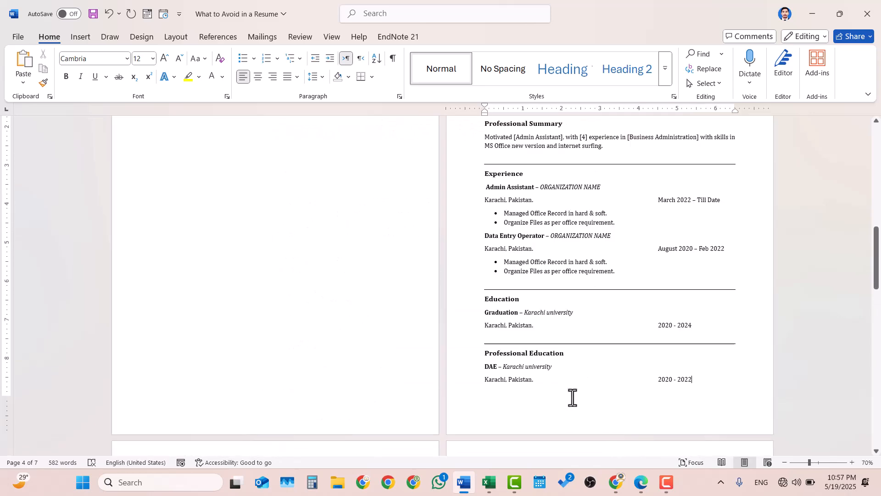
{"action": "scroll", "coordinate": [639, 315], "scroll_direction": "up", "scroll_amount": 3}
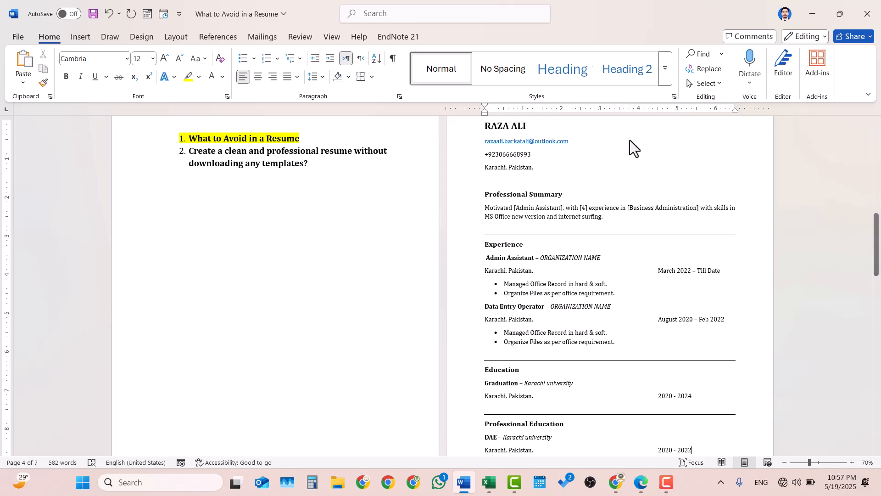
{"action": "scroll", "coordinate": [682, 197], "scroll_direction": "up", "scroll_amount": 1}
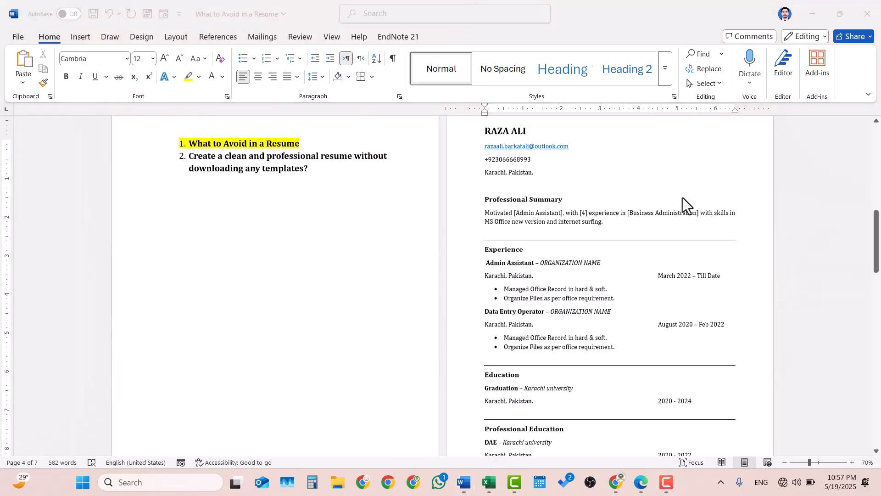
{"action": "scroll", "coordinate": [682, 197], "scroll_direction": "down", "scroll_amount": 2}
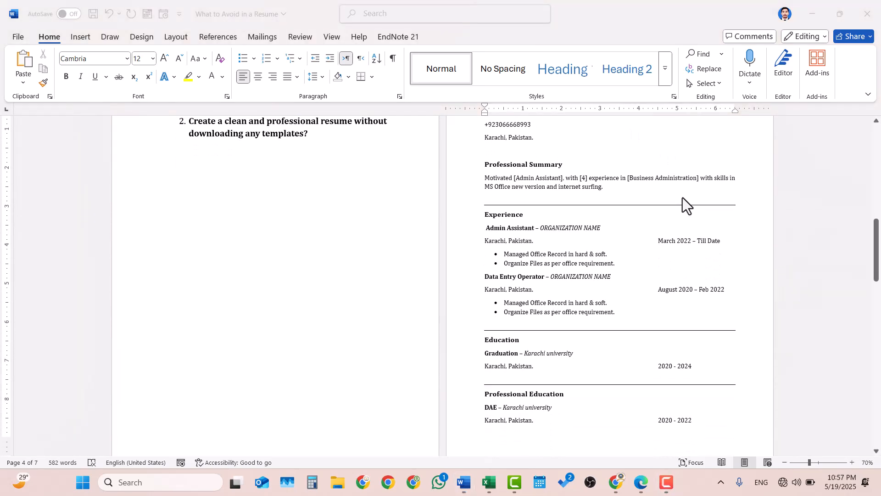
{"action": "scroll", "coordinate": [682, 198], "scroll_direction": "down", "scroll_amount": 1}
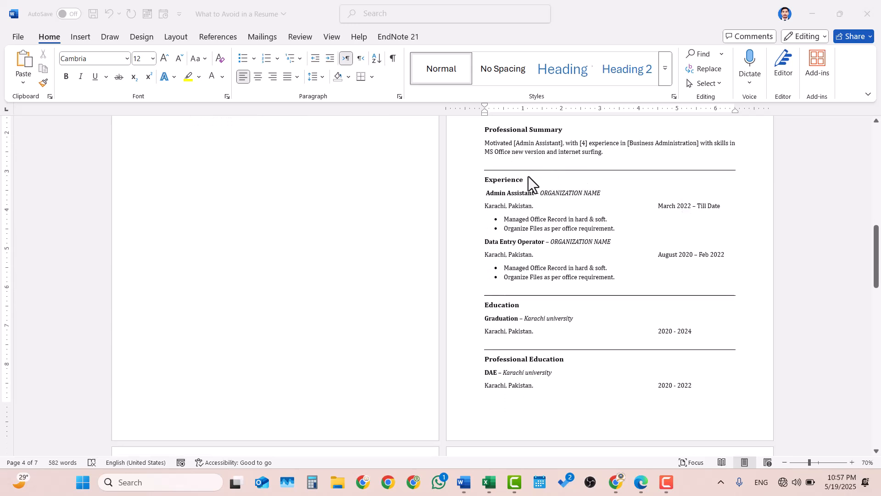
{"action": "left_click_drag", "start_coordinate": [527, 183], "coordinate": [483, 179]}
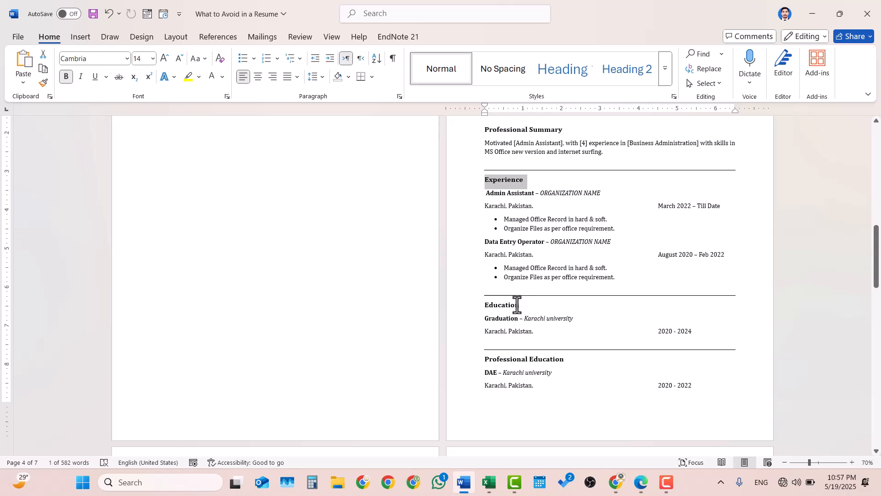
{"action": "left_click_drag", "start_coordinate": [515, 305], "coordinate": [478, 305]}
{"action": "left_click_drag", "start_coordinate": [568, 359], "coordinate": [487, 361]}
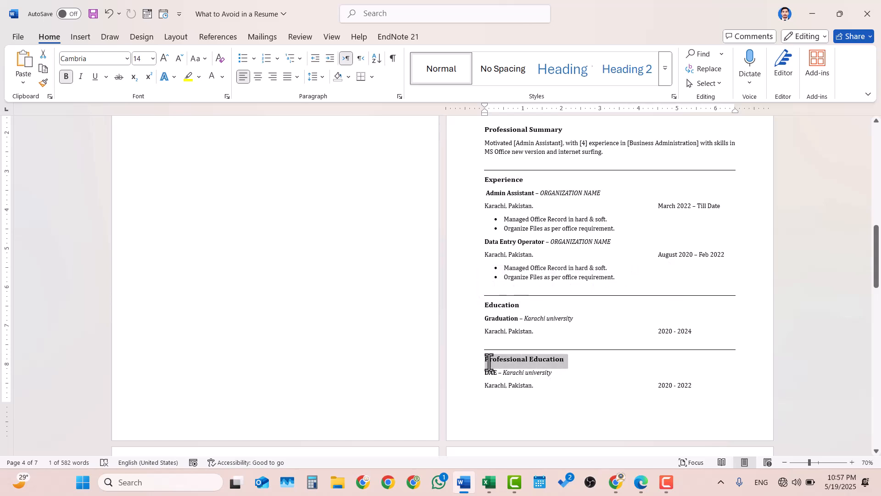
{"action": "left_click", "coordinate": [577, 246]}
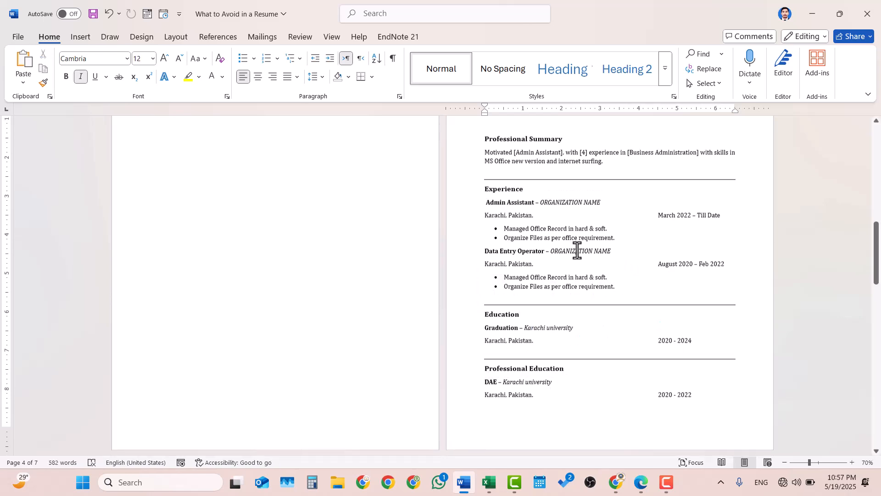
Place the insertion point at the end of the 2020 - 2022 dates line.
{"action": "scroll", "coordinate": [576, 250], "scroll_direction": "up", "scroll_amount": 1}
{"action": "scroll", "coordinate": [578, 261], "scroll_direction": "down", "scroll_amount": 3}
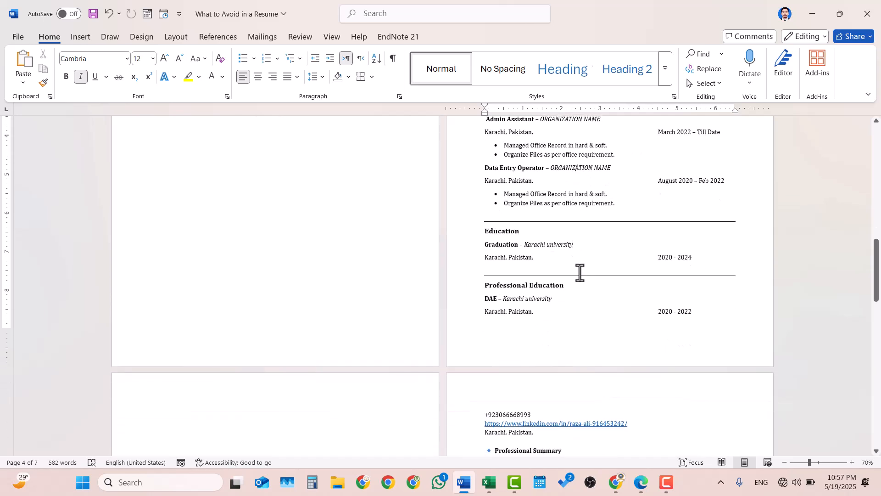
{"action": "left_click", "coordinate": [545, 312]}
{"action": "left_click", "coordinate": [388, 410]}
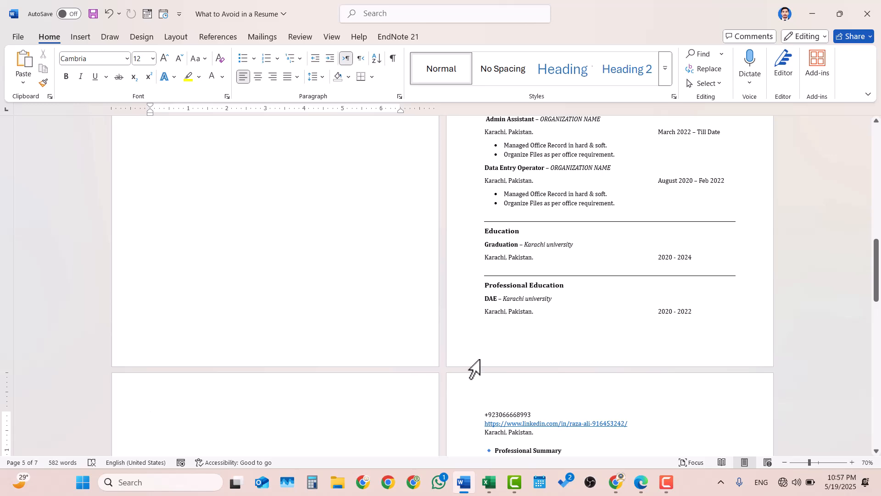
{"action": "left_click", "coordinate": [720, 314]}
Add an empty line below the Professional Education dates and give it a bottom-border divider.
{"action": "key", "text": "Return"}
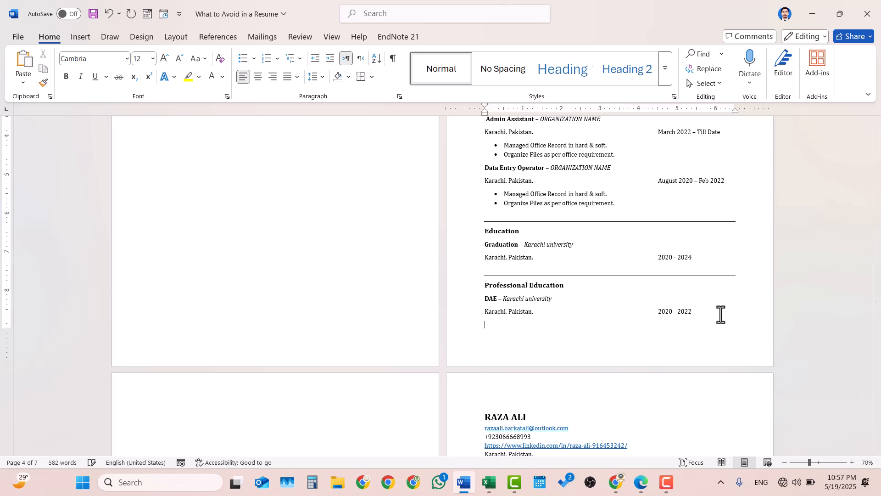
{"action": "scroll", "coordinate": [720, 314], "scroll_direction": "up", "scroll_amount": 5}
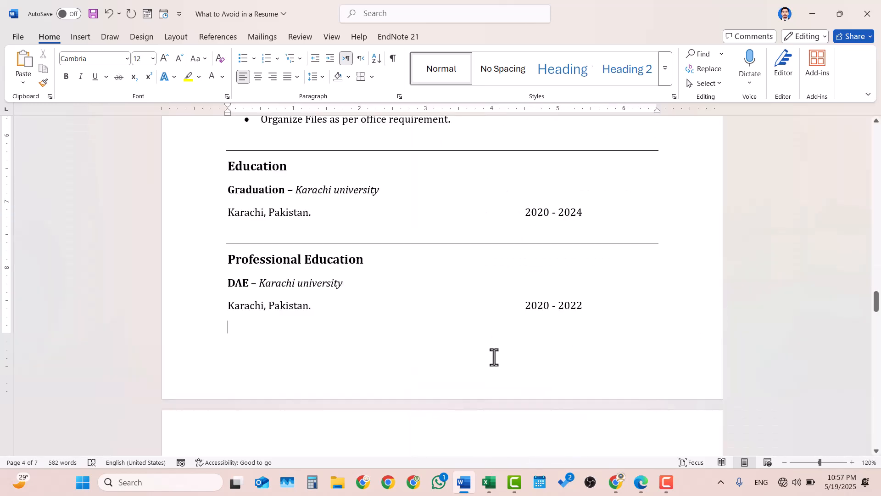
{"action": "left_click", "coordinate": [362, 76]}
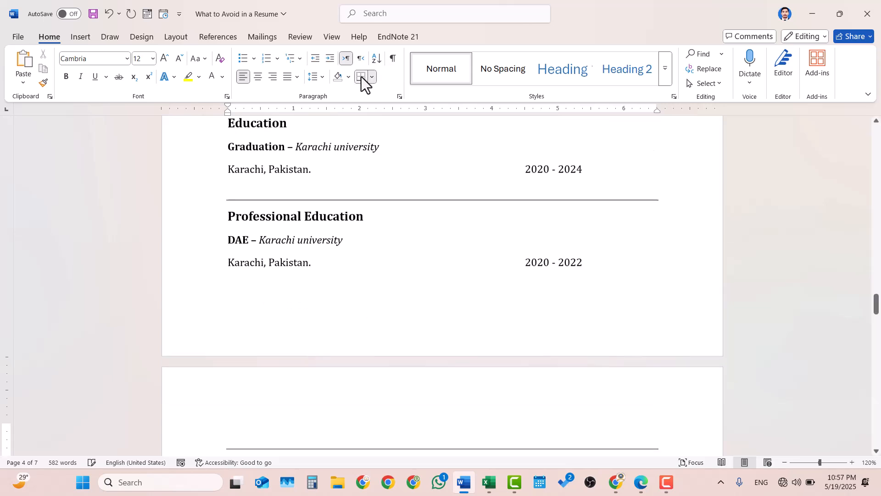
{"action": "scroll", "coordinate": [277, 352], "scroll_direction": "down", "scroll_amount": 3}
{"action": "scroll", "coordinate": [277, 353], "scroll_direction": "down", "scroll_amount": 2}
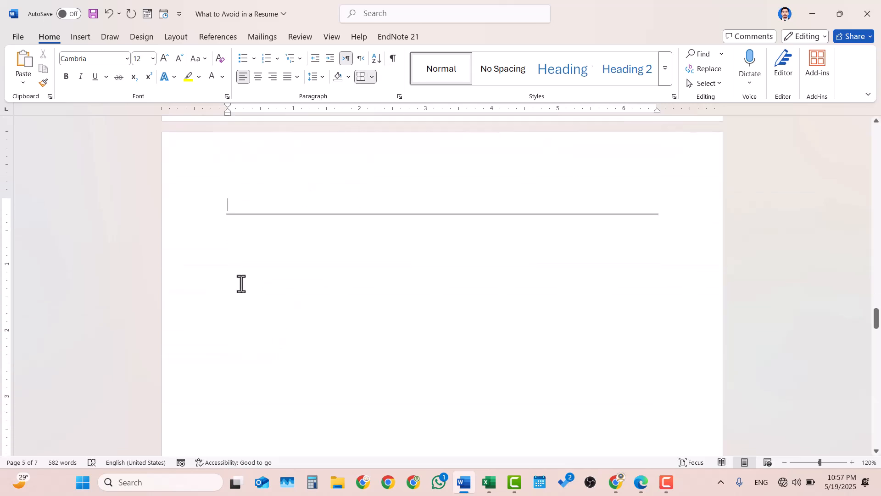
{"action": "scroll", "coordinate": [229, 239], "scroll_direction": "up", "scroll_amount": 4}
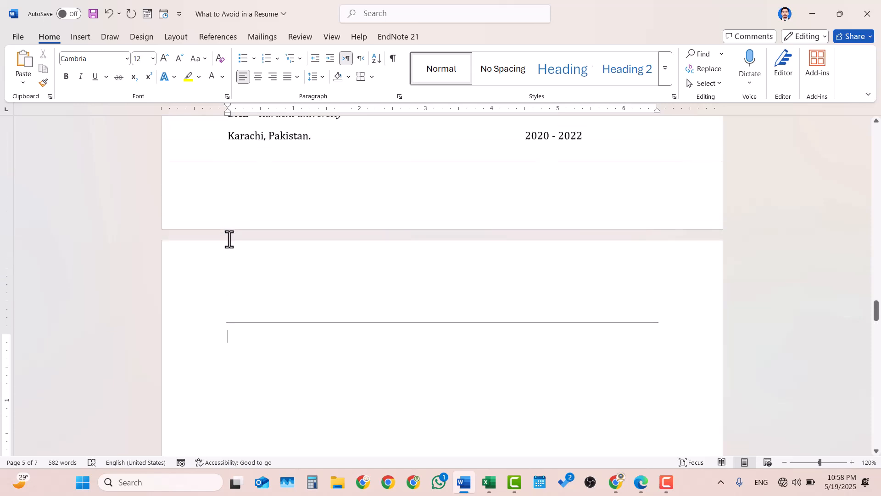
Paste a copy of the Professional Education block below the new divider.
{"action": "left_click_drag", "start_coordinate": [221, 160], "coordinate": [607, 200]}
{"action": "key", "text": "ctrl+c"}
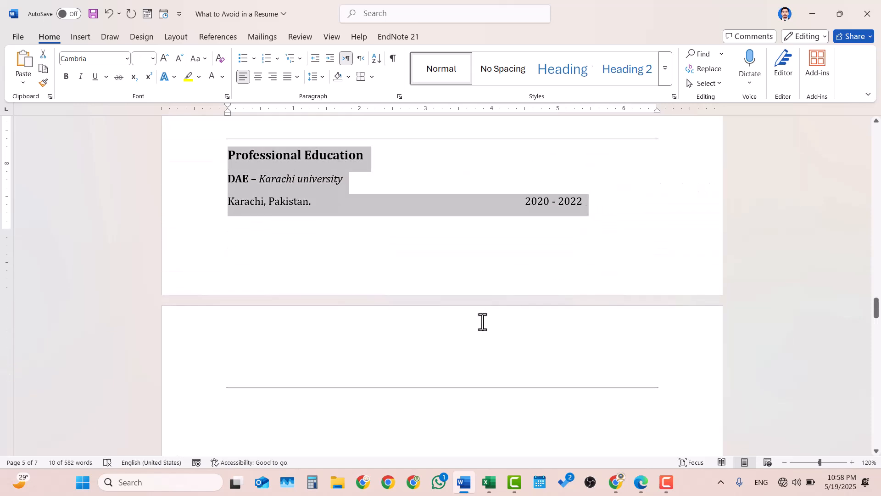
{"action": "scroll", "coordinate": [482, 321], "scroll_direction": "down", "scroll_amount": 5}
{"action": "left_click", "coordinate": [246, 241]}
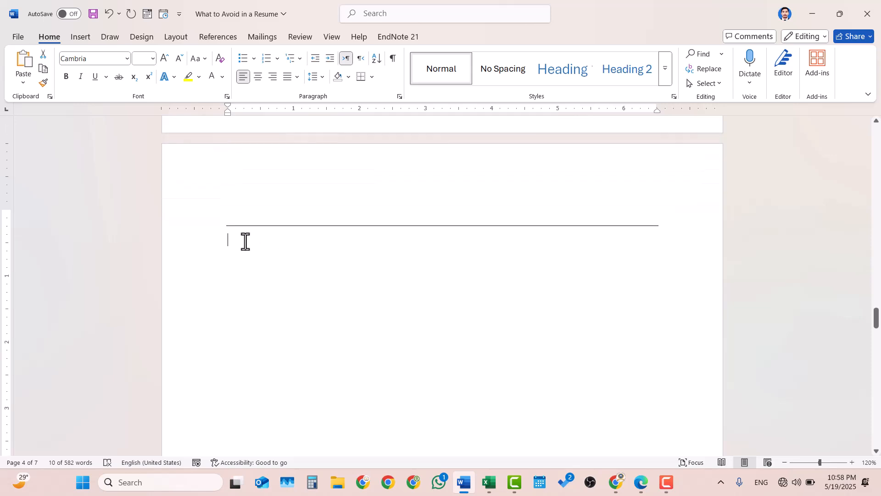
{"action": "key", "text": "ctrl+v"}
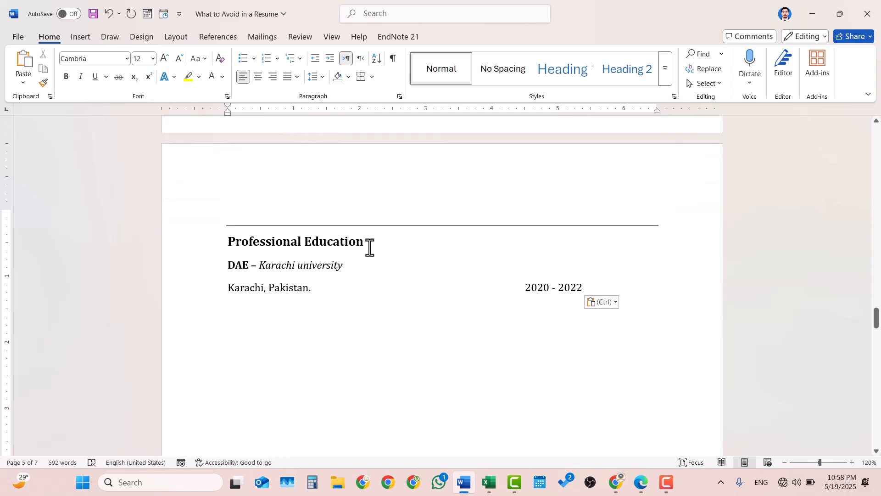
Rename the copied heading to 'Skills' and select the DAE and Karachi lines beneath it.
{"action": "left_click_drag", "start_coordinate": [363, 244], "coordinate": [238, 250]}
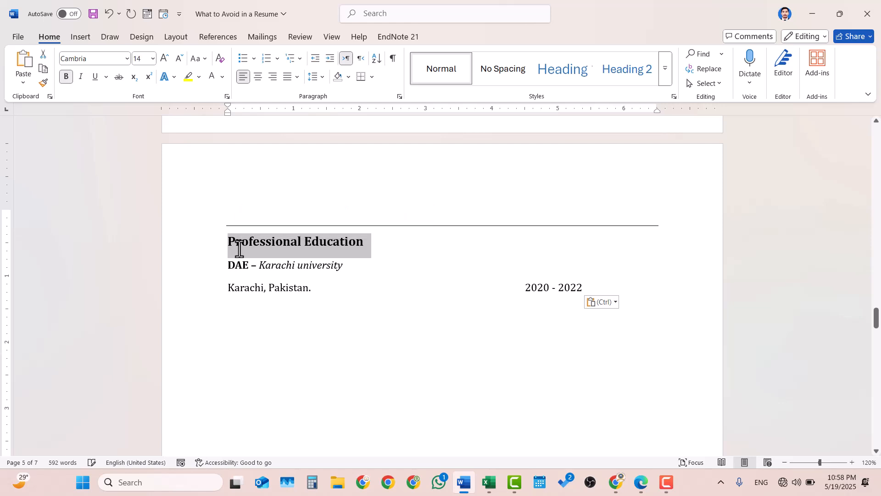
{"action": "type", "text": "SKILL"}
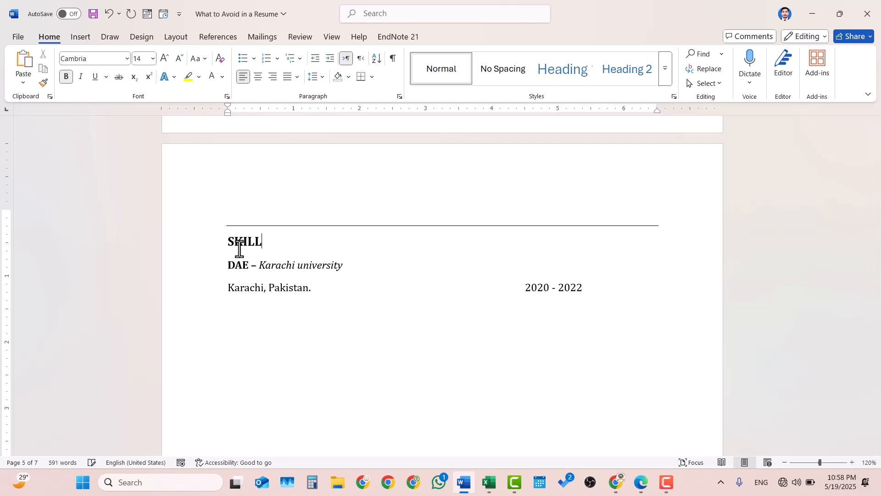
{"action": "key", "text": "BackSpace"}
{"action": "key", "text": "BackSpace"}
{"action": "key", "text": "BackSpace"}
{"action": "type", "text": "KIL"}
{"action": "key", "text": "BackSpace"}
{"action": "key", "text": "BackSpace"}
{"action": "key", "text": "BackSpace"}
{"action": "type", "text": "kills"}
{"action": "left_click_drag", "start_coordinate": [593, 287], "coordinate": [205, 268]}
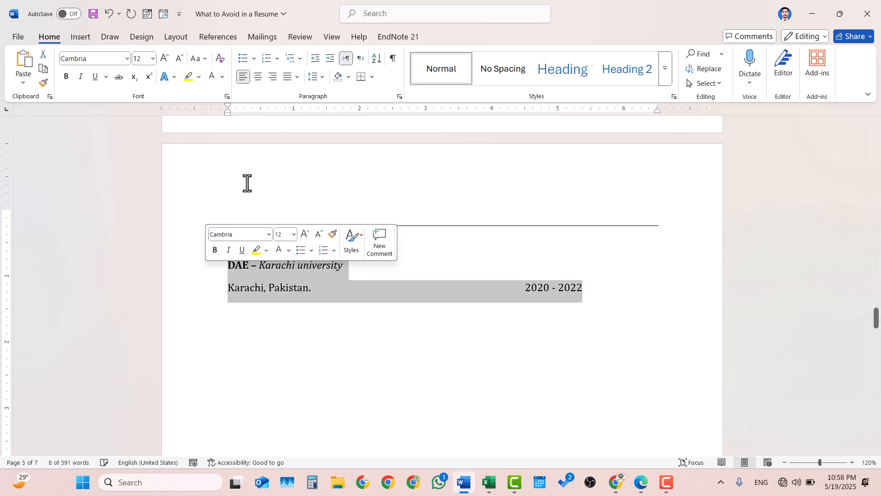
Replace the old lines with bullets: MS Word, MS Excel, MS Presentation, Phone Answering, Greeting Guests.
{"action": "left_click", "coordinate": [242, 59]}
{"action": "key", "text": "BackSpace"}
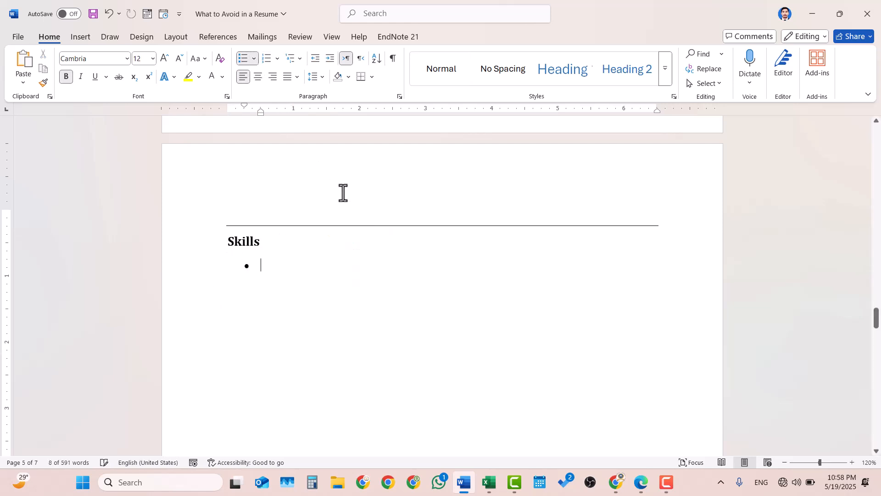
{"action": "type", "text": "Ms"}
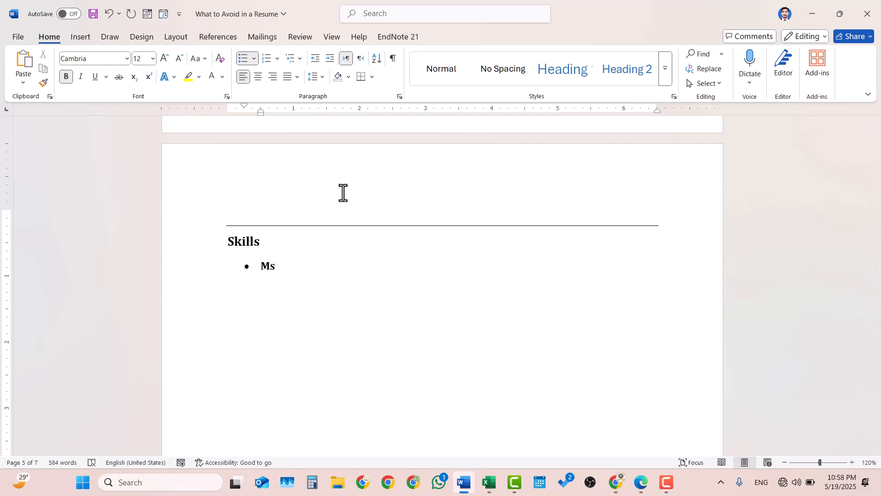
{"action": "key", "text": "BackSpace"}
{"action": "type", "text": "S Word "}
{"action": "type", "text": "MS Excel "}
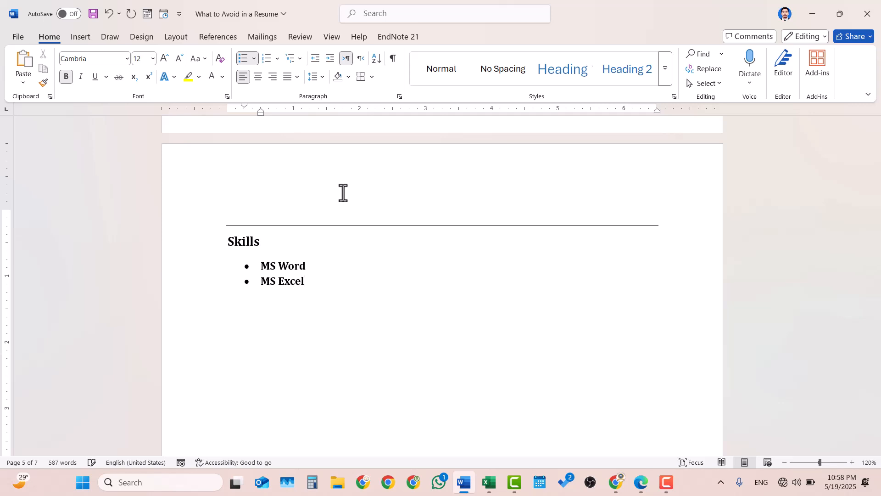
{"action": "type", "text": "M"}
{"action": "type", "text": "S P"}
{"action": "type", "text": "rese"}
{"action": "type", "text": "ntation"}
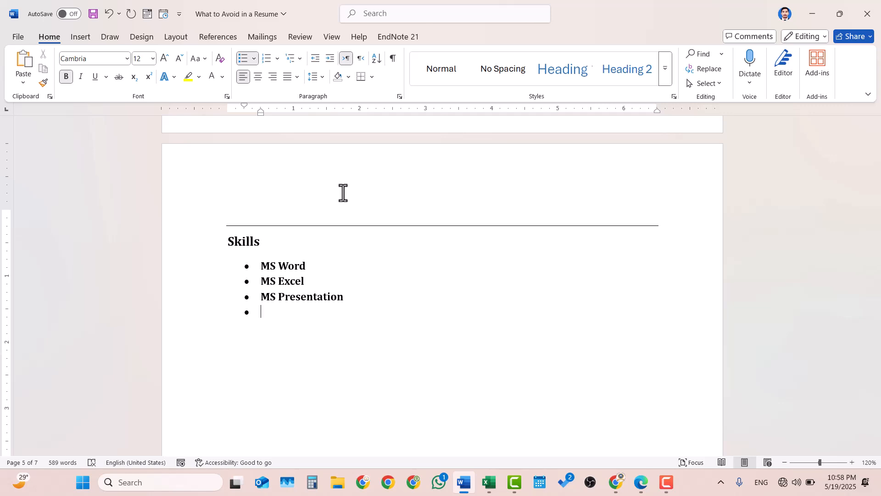
{"action": "type", "text": "Phone Answ"}
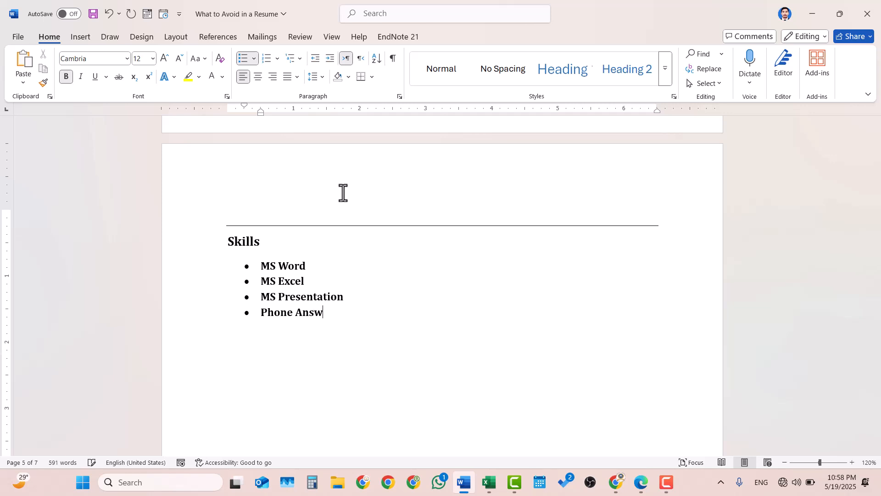
{"action": "type", "text": "ering "}
{"action": "type", "text": "Grete"}
{"action": "key", "text": "BackSpace"}
{"action": "key", "text": "BackSpace"}
{"action": "type", "text": "eting G"}
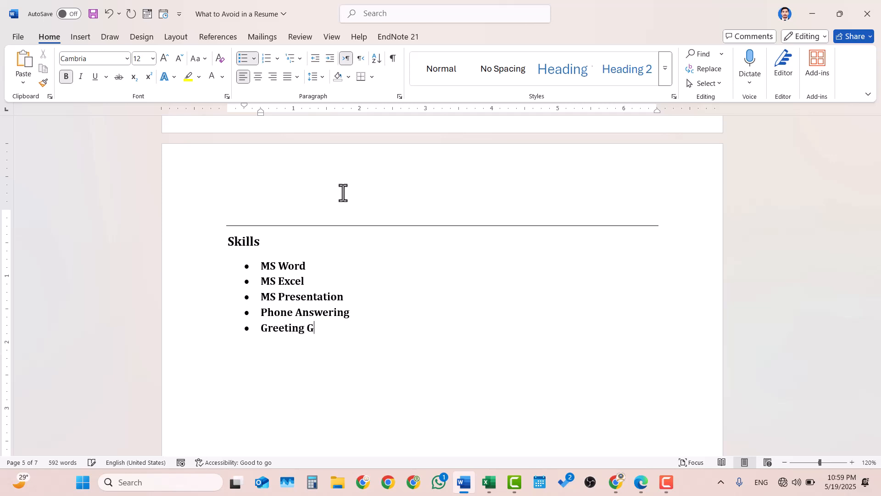
{"action": "type", "text": "uestst"}
{"action": "key", "text": "Return"}
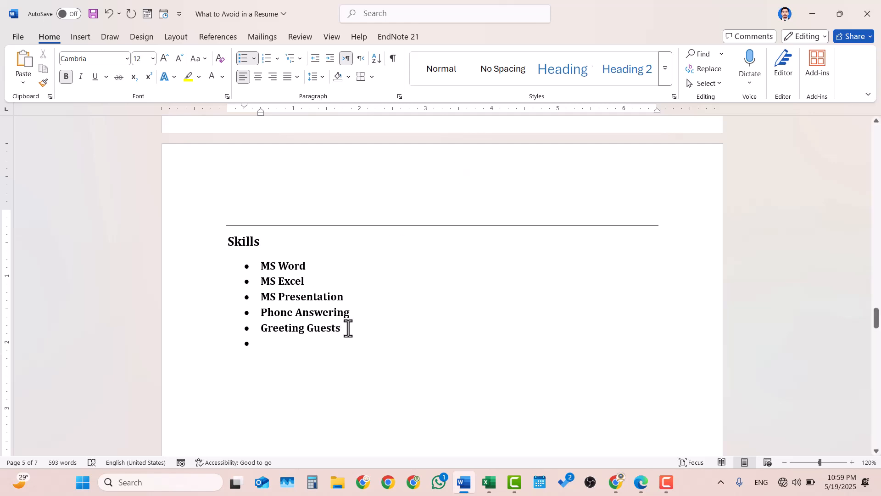
Unbold the five skill bullets and remove the trailing empty bullet.
{"action": "left_click_drag", "start_coordinate": [348, 327], "coordinate": [244, 262]}
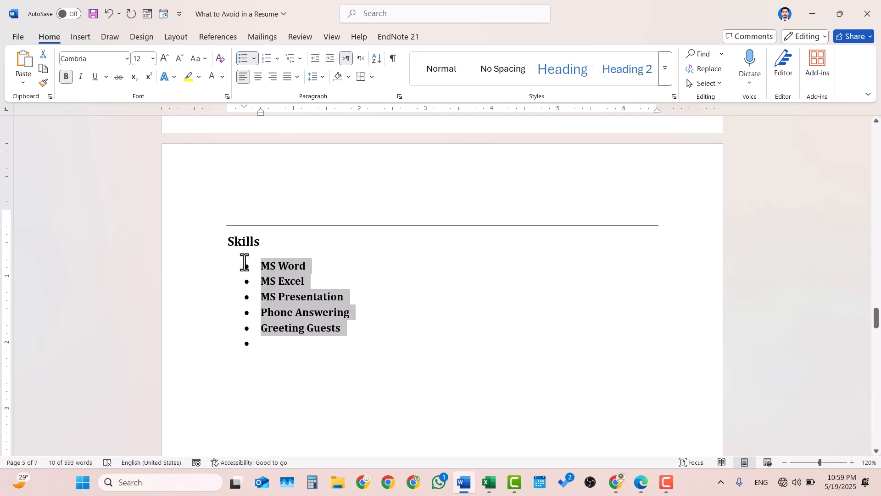
{"action": "key", "text": "ctrl+b"}
{"action": "left_click", "coordinate": [312, 343]}
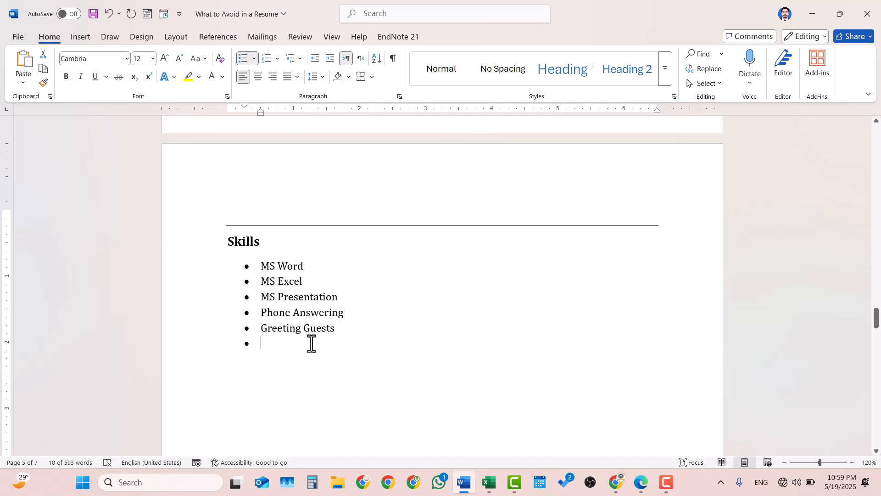
{"action": "key", "text": "BackSpace"}
{"action": "key", "text": "BackSpace"}
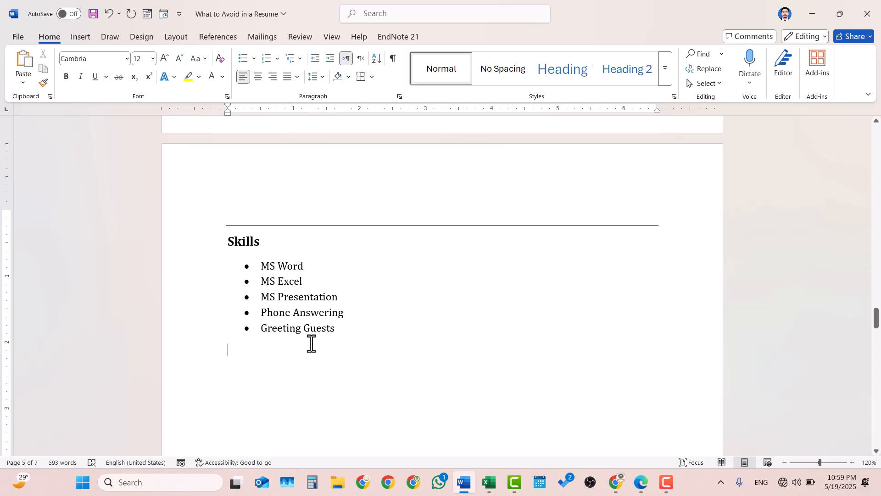
Paste a copy of the Skills section below the list, leaving a plain line after it.
{"action": "left_click", "coordinate": [232, 241], "text": "shift"}
{"action": "key", "text": "ctrl+c"}
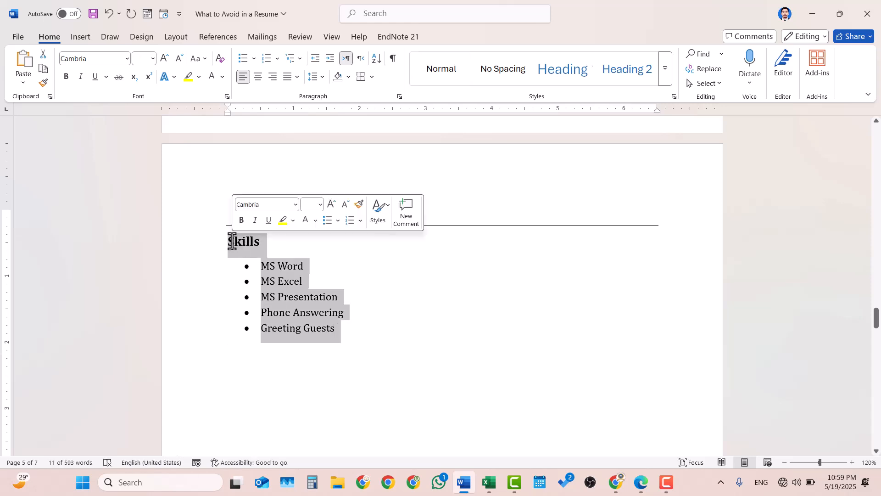
{"action": "left_click", "coordinate": [280, 352]}
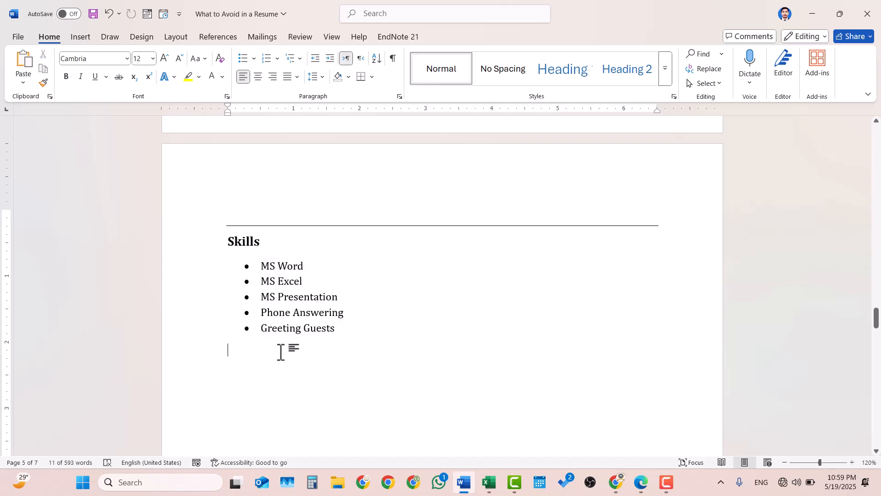
{"action": "key", "text": "ctrl+v"}
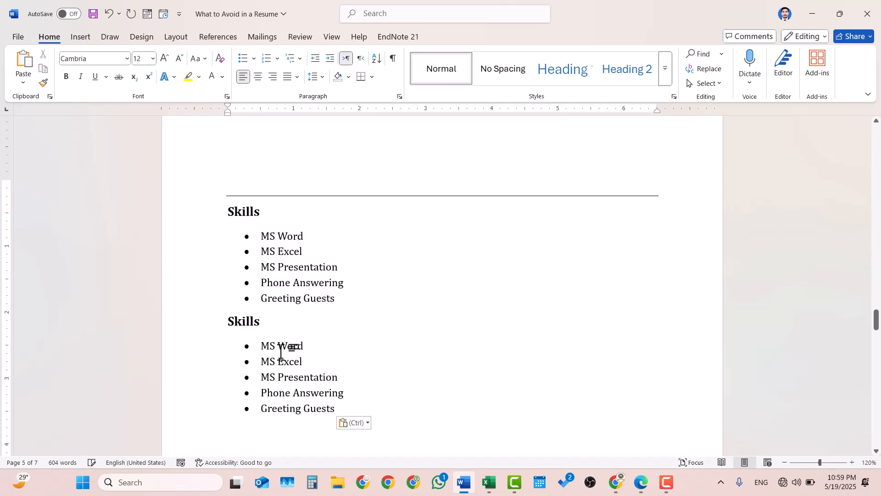
{"action": "left_click", "coordinate": [367, 300]}
{"action": "key", "text": "Return"}
{"action": "key", "text": "BackSpace"}
{"action": "key", "text": "BackSpace"}
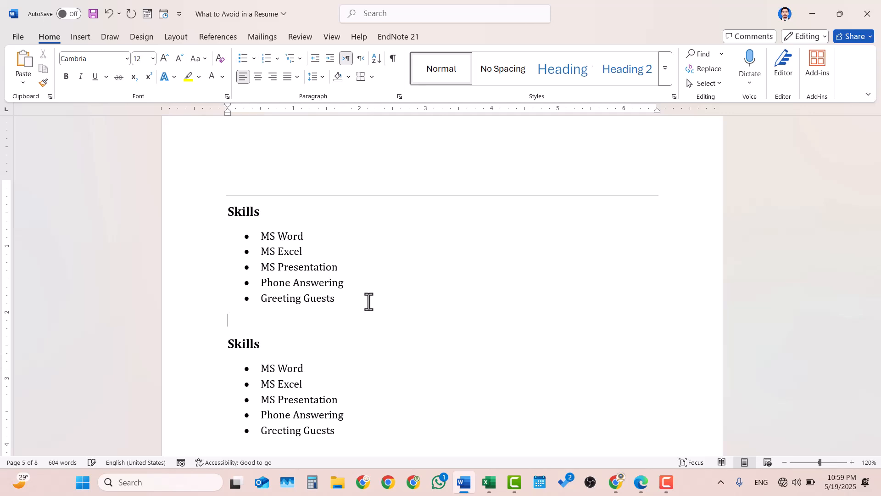
Add a border above the copy, retitle it 'Certification / Project / Publications' and delete its bullets.
{"action": "left_click", "coordinate": [358, 82]}
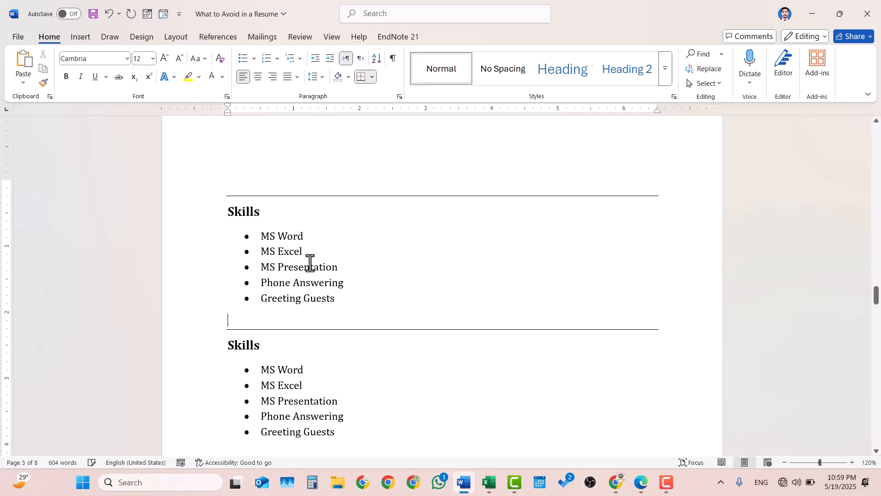
{"action": "double_click", "coordinate": [244, 352]}
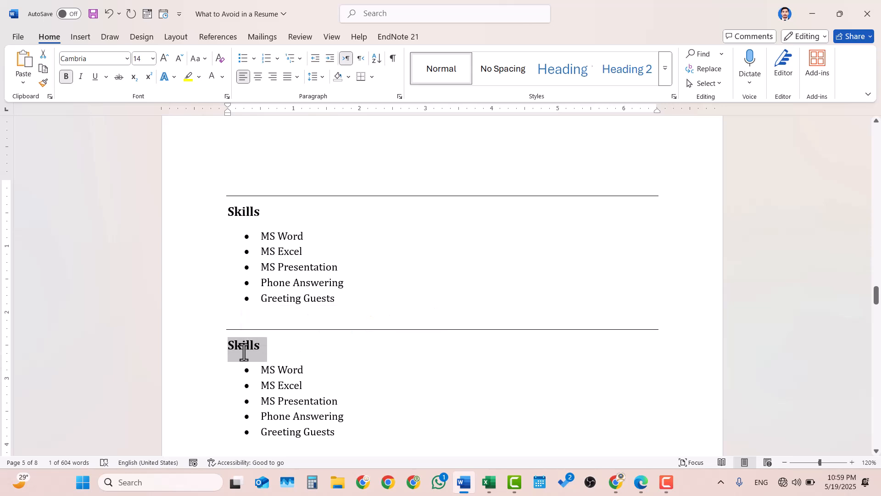
{"action": "type", "text": "Ceri"}
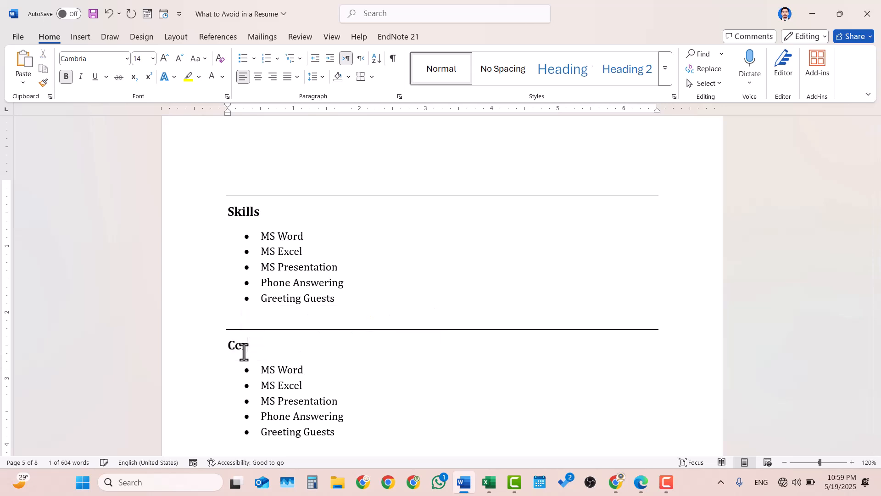
{"action": "type", "text": "i"}
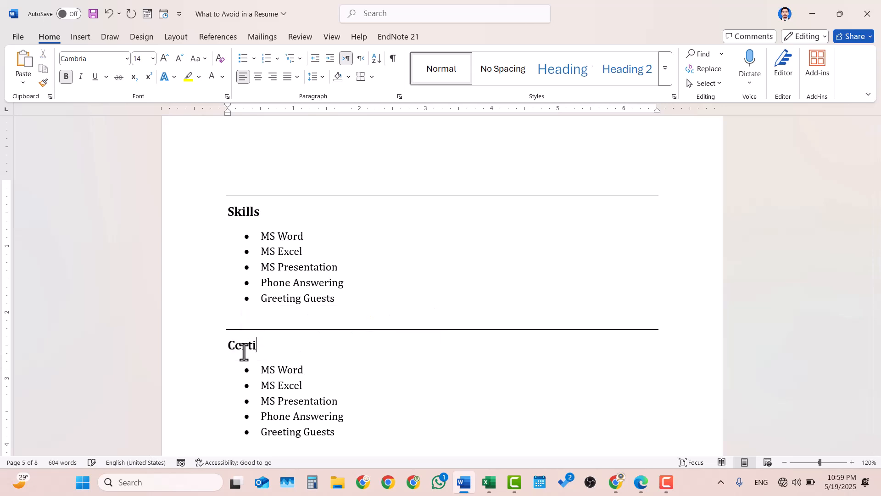
{"action": "type", "text": "fication /Project"}
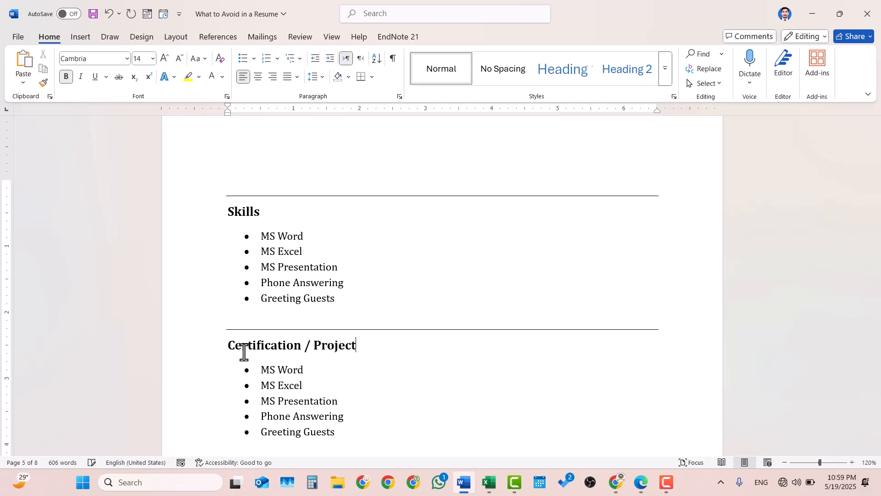
{"action": "type", "text": " / Publicatio"}
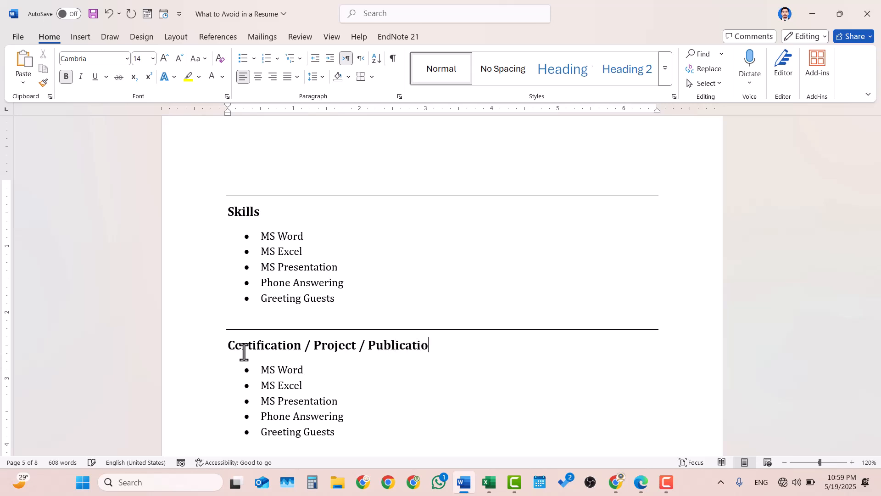
{"action": "type", "text": "ns"}
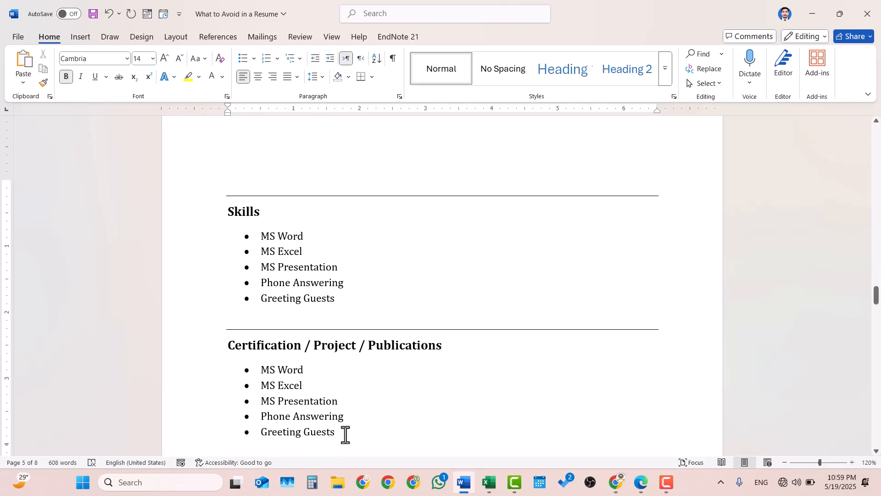
{"action": "left_click_drag", "start_coordinate": [343, 434], "coordinate": [260, 370]}
{"action": "key", "text": "BackSpace"}
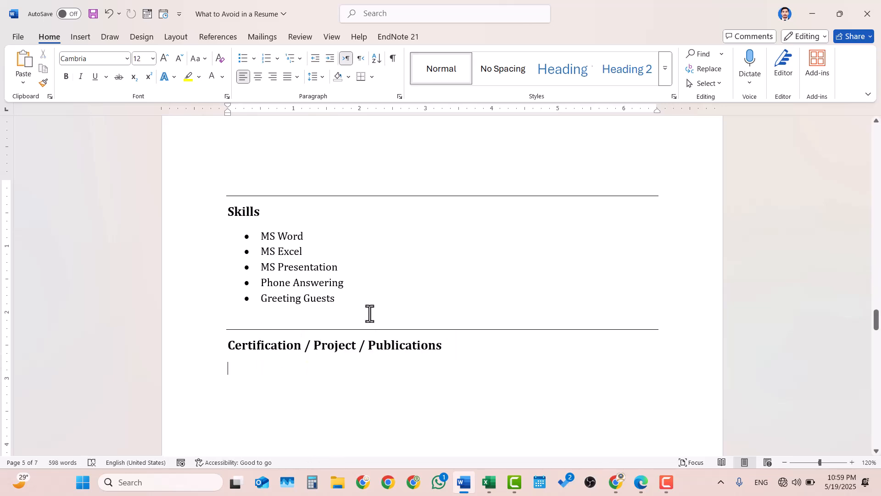
{"action": "scroll", "coordinate": [370, 313], "scroll_direction": "down", "scroll_amount": 1}
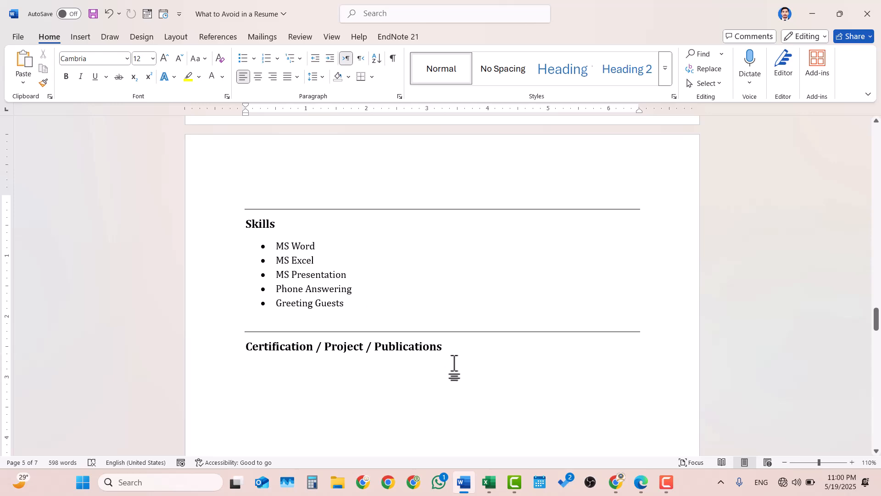
{"action": "scroll", "coordinate": [455, 365], "scroll_direction": "up", "scroll_amount": 10}
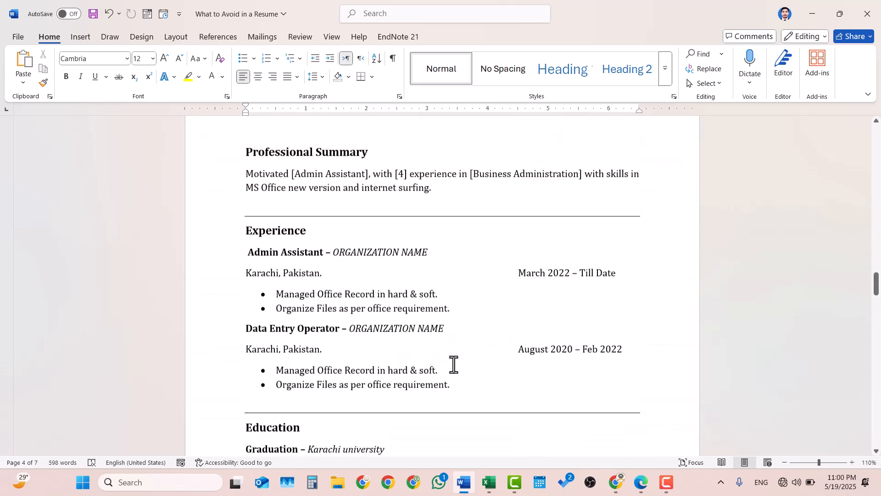
{"action": "scroll", "coordinate": [453, 365], "scroll_direction": "up", "scroll_amount": 4}
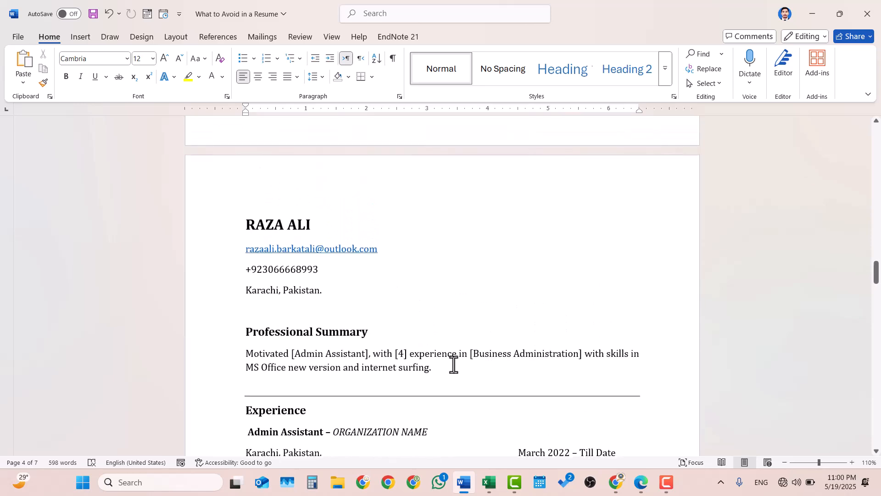
{"action": "scroll", "coordinate": [453, 365], "scroll_direction": "down", "scroll_amount": 5}
{"action": "scroll", "coordinate": [454, 365], "scroll_direction": "down", "scroll_amount": 2}
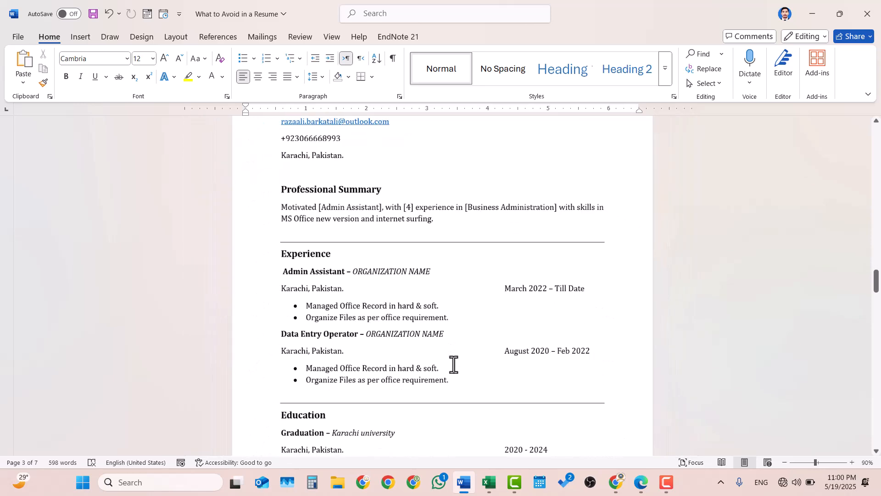
{"action": "scroll", "coordinate": [453, 365], "scroll_direction": "down", "scroll_amount": 2}
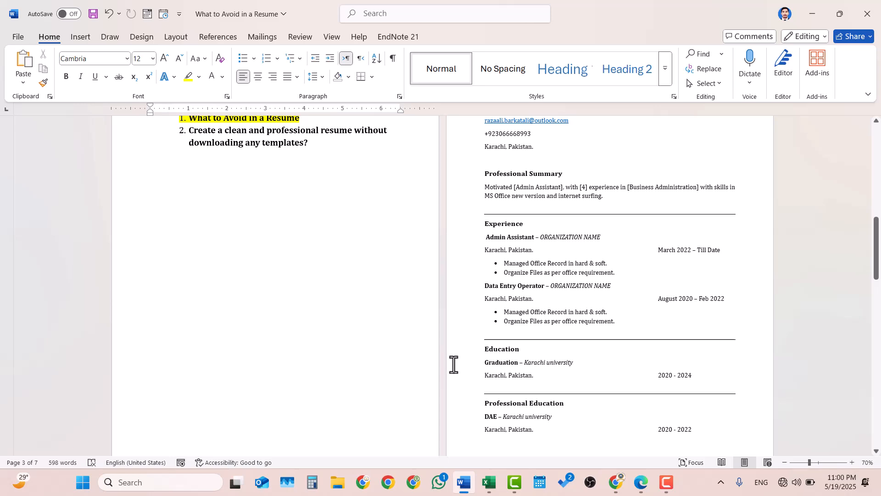
{"action": "scroll", "coordinate": [533, 357], "scroll_direction": "up", "scroll_amount": 3}
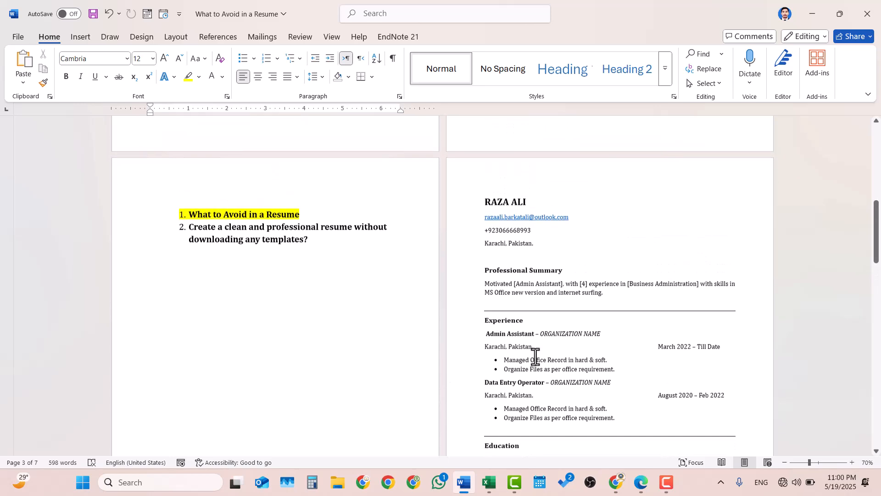
{"action": "scroll", "coordinate": [535, 357], "scroll_direction": "down", "scroll_amount": 5}
{"action": "scroll", "coordinate": [535, 357], "scroll_direction": "up", "scroll_amount": 3}
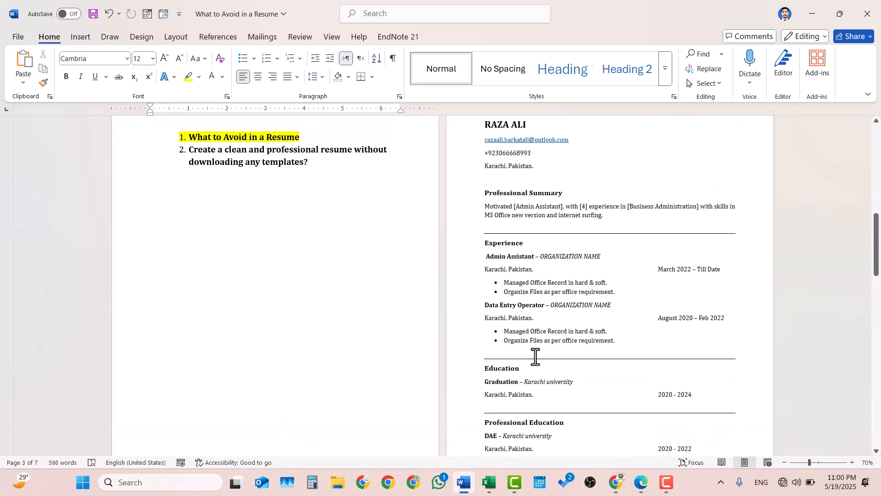
{"action": "scroll", "coordinate": [535, 357], "scroll_direction": "down", "scroll_amount": 1}
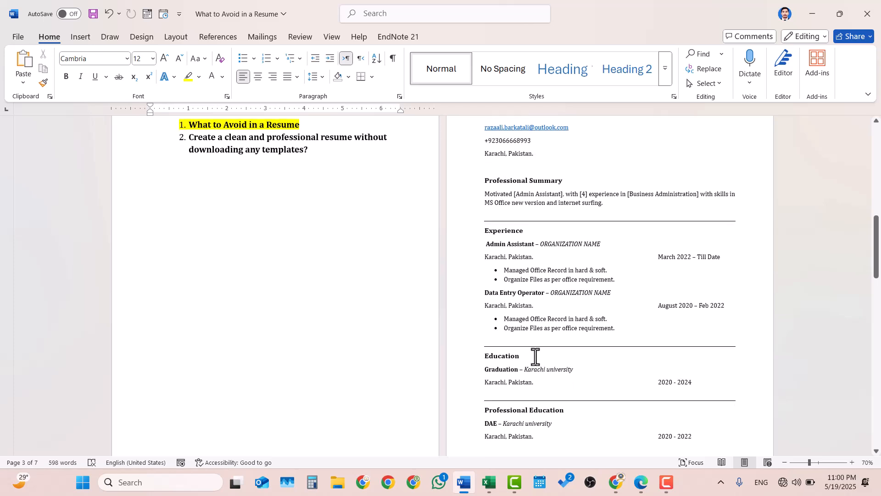